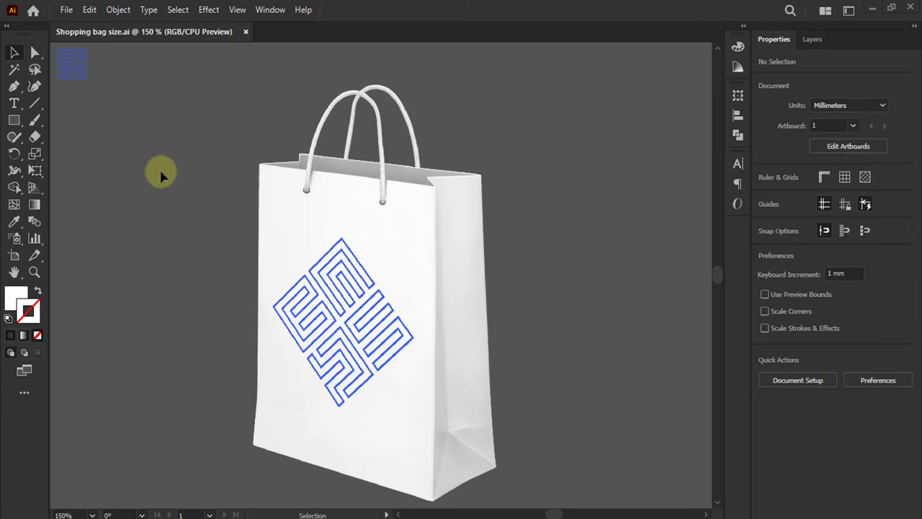
# Step: Pan around the canvas to centre the bag mockup and reveal its dimension notes
pyautogui.moveTo(418, 156)
pyautogui.mouseDown()
pyautogui.moveTo(460, 197)
pyautogui.moveTo(498, 212)
pyautogui.mouseUp()
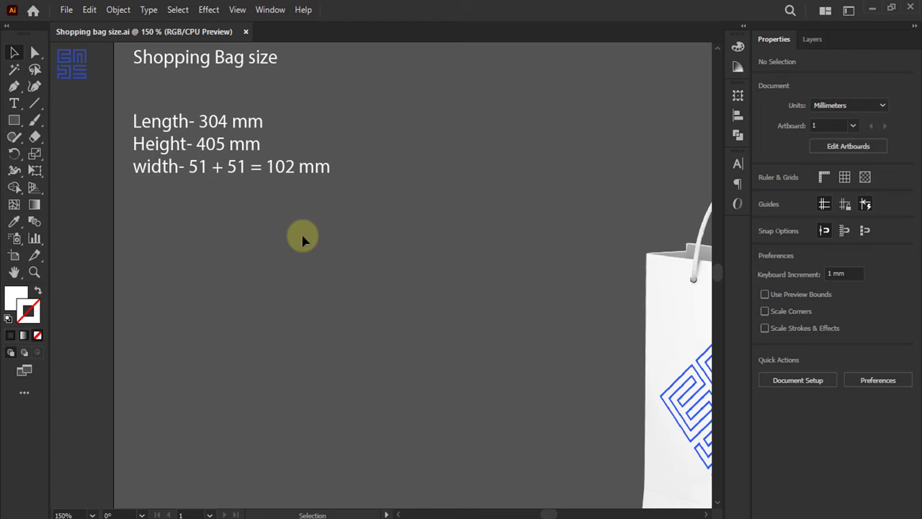
pyautogui.scroll(1, 301, 237)
pyautogui.hscroll(-1, 301, 237)
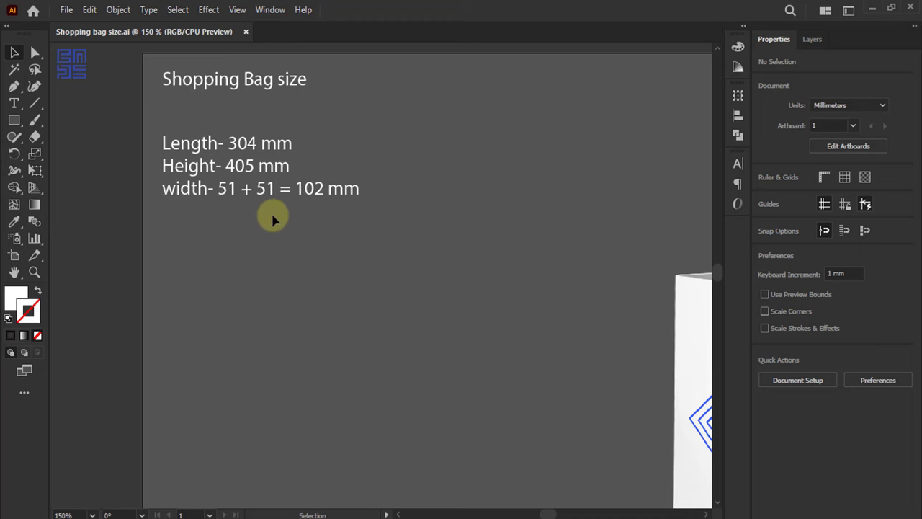
pyautogui.moveTo(610, 287); pyautogui.dragTo(159, 151)
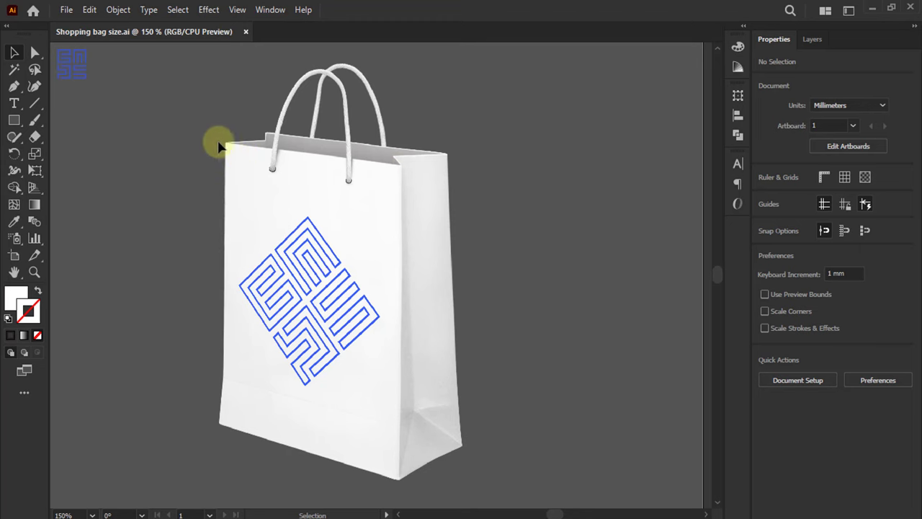
pyautogui.moveTo(79, 88); pyautogui.dragTo(487, 172)
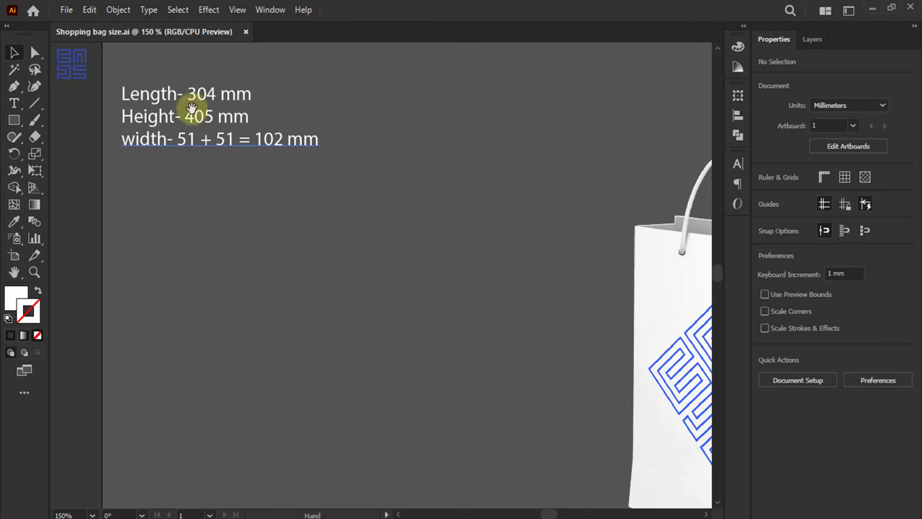
pyautogui.moveTo(520, 200); pyautogui.dragTo(145, 48)
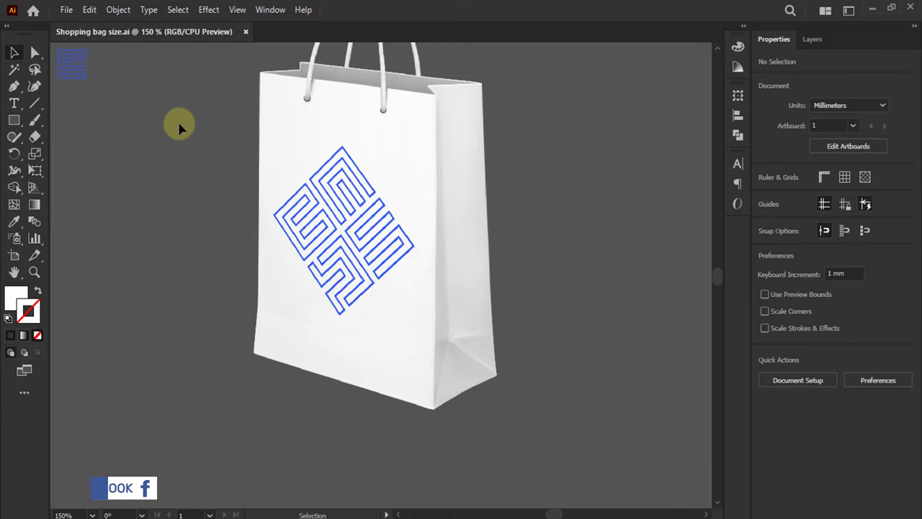
# Step: Marquee-select the three size lines: Length 304 mm, Height 405 mm, width 102 mm
pyautogui.press('space')
pyautogui.hscroll(-5, 445, 159)
pyautogui.scroll(2, 356, 170)
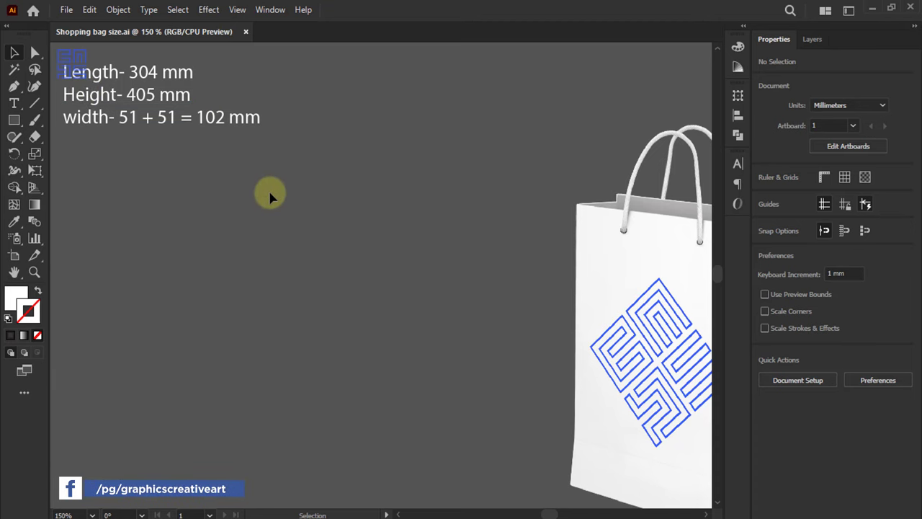
pyautogui.press('space')
pyautogui.moveTo(368, 190); pyautogui.dragTo(77, 81)
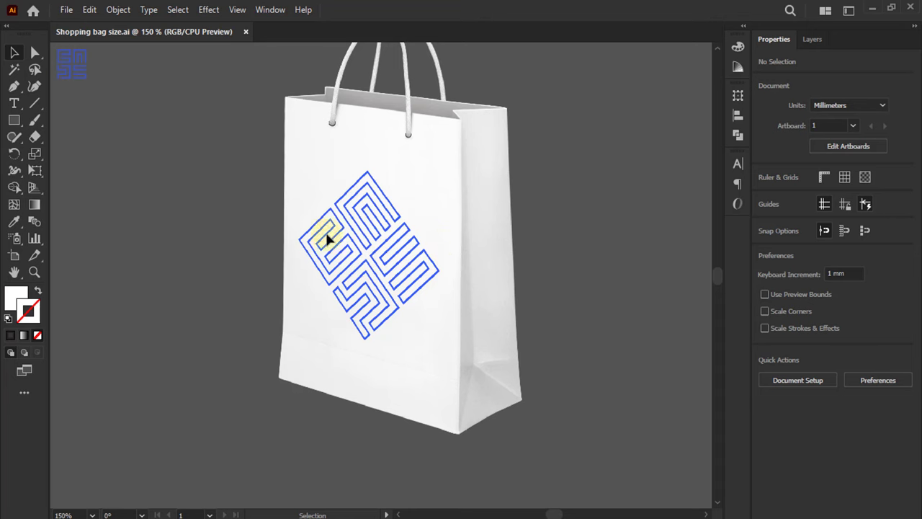
pyautogui.moveTo(181, 94); pyautogui.dragTo(581, 250)
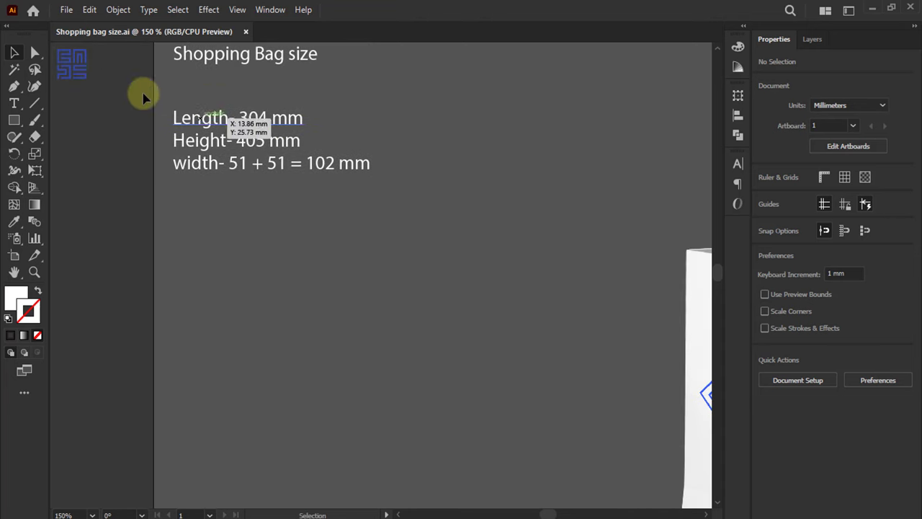
pyautogui.moveTo(124, 100); pyautogui.dragTo(395, 199)
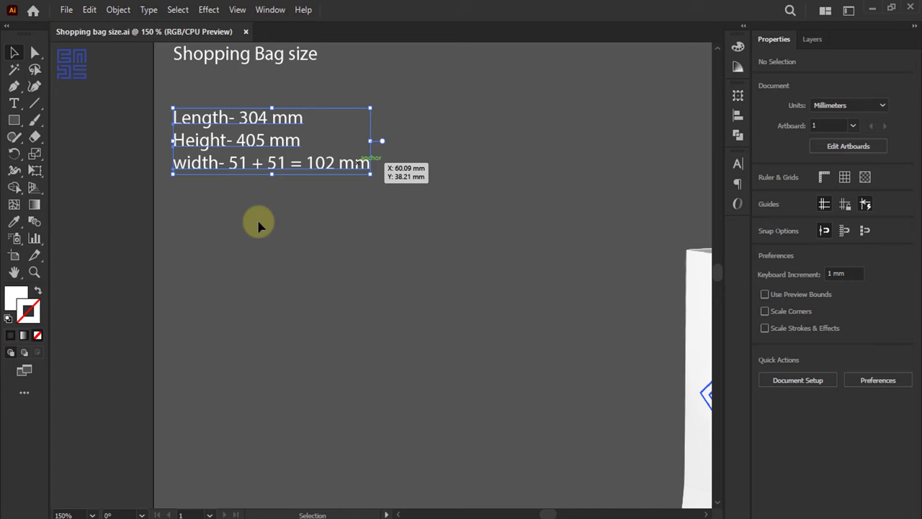
# Step: Copy the Length/Height/width dimension text block
pyautogui.click(259, 155)
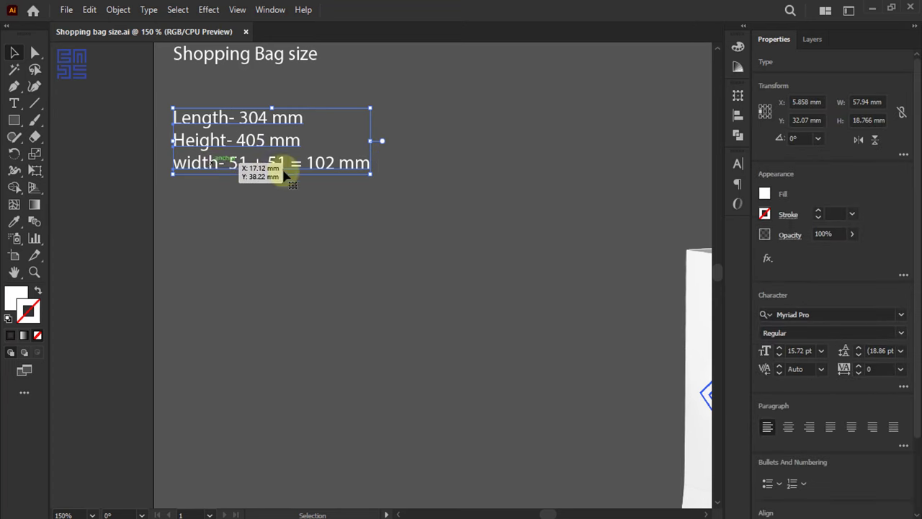
pyautogui.click(66, 10)
pyautogui.press('Escape')
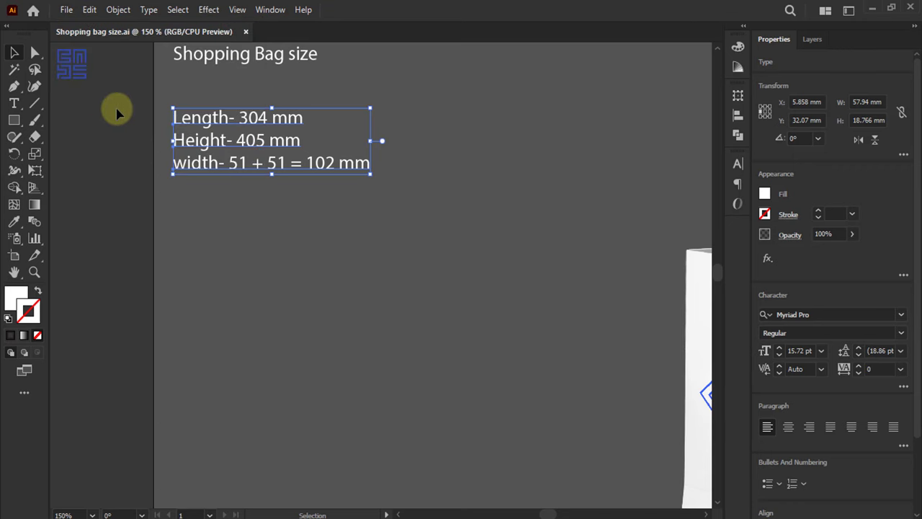
# Step: Create a new Print A4 landscape document, 297 × 210 mm, measured in Millimeters
pyautogui.hotkey('ctrl', 'n')
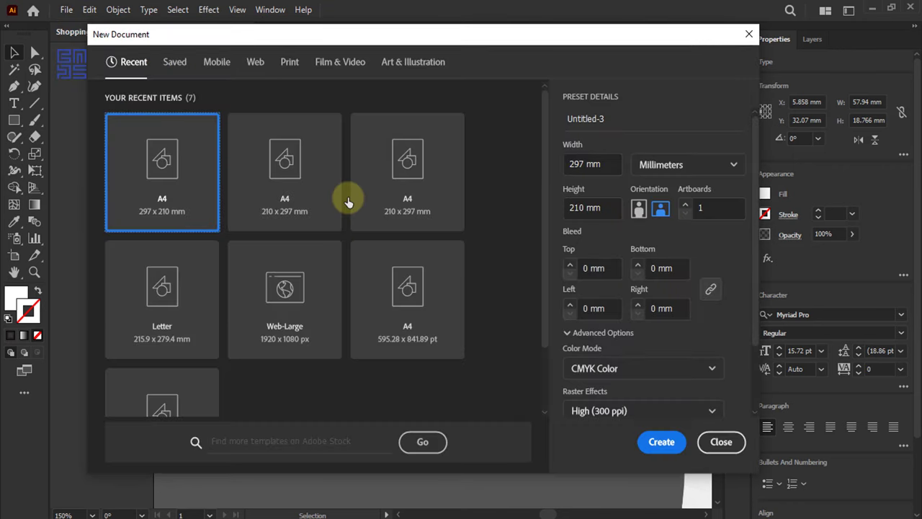
pyautogui.click(290, 63)
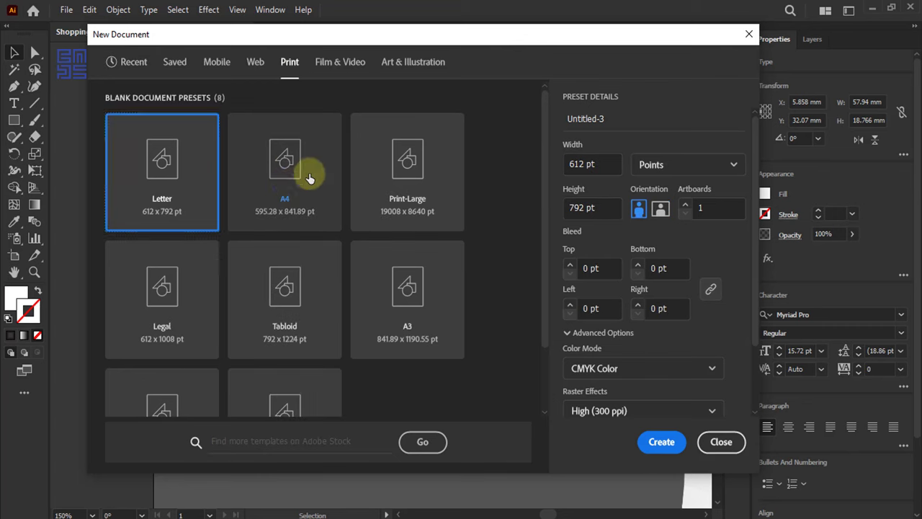
pyautogui.click(292, 191)
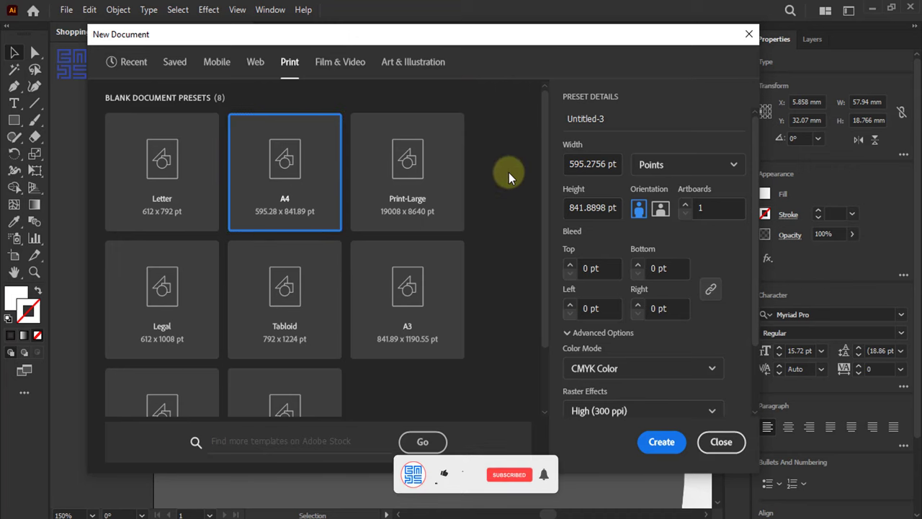
pyautogui.click(661, 207)
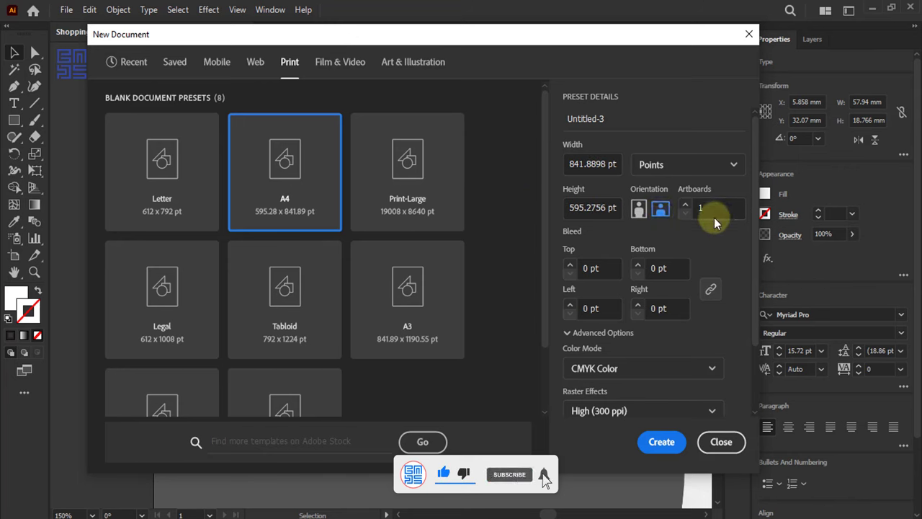
pyautogui.click(717, 164)
pyautogui.click(661, 350)
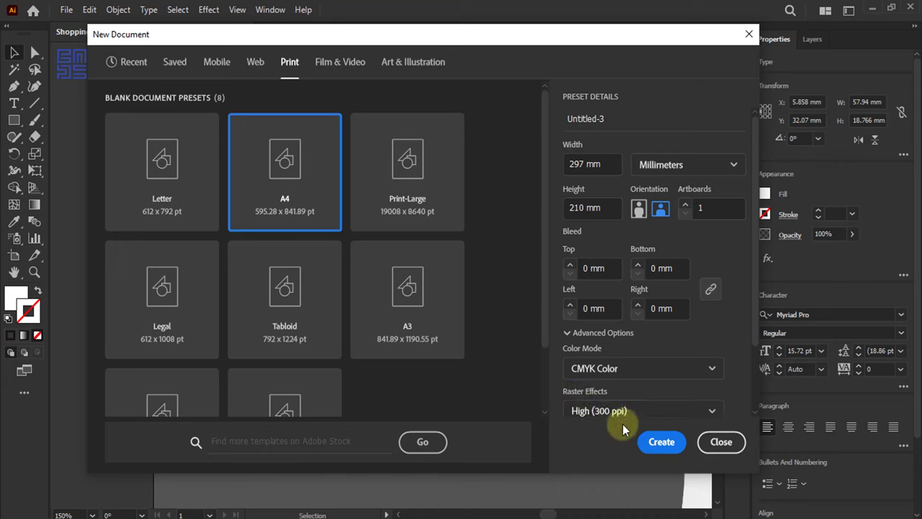
pyautogui.scroll(-1, 756, 356)
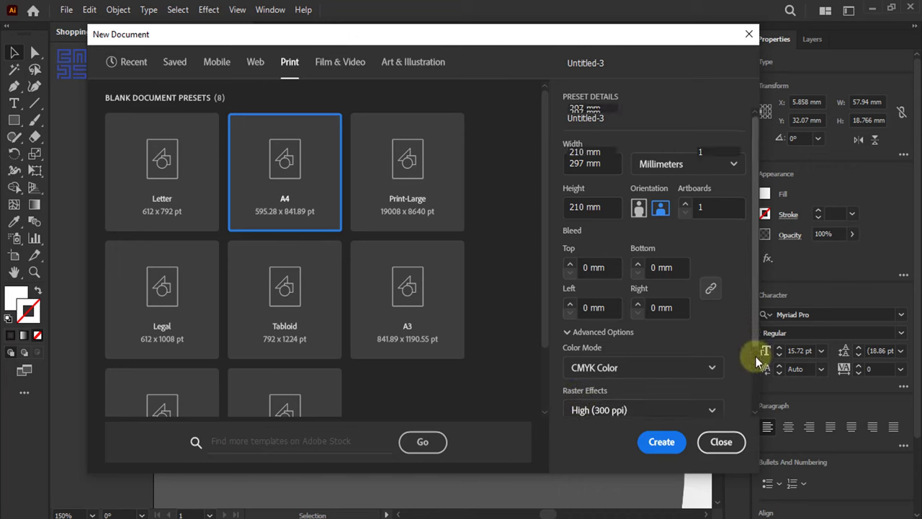
pyautogui.click(660, 441)
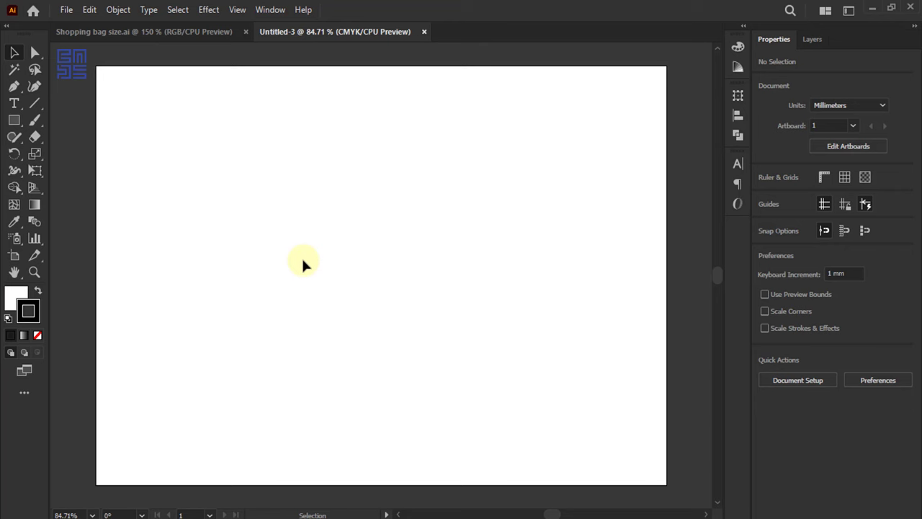
# Step: Paste the dimension notes and place them outside the page's top-left corner
pyautogui.scroll(-2, 293, 225)
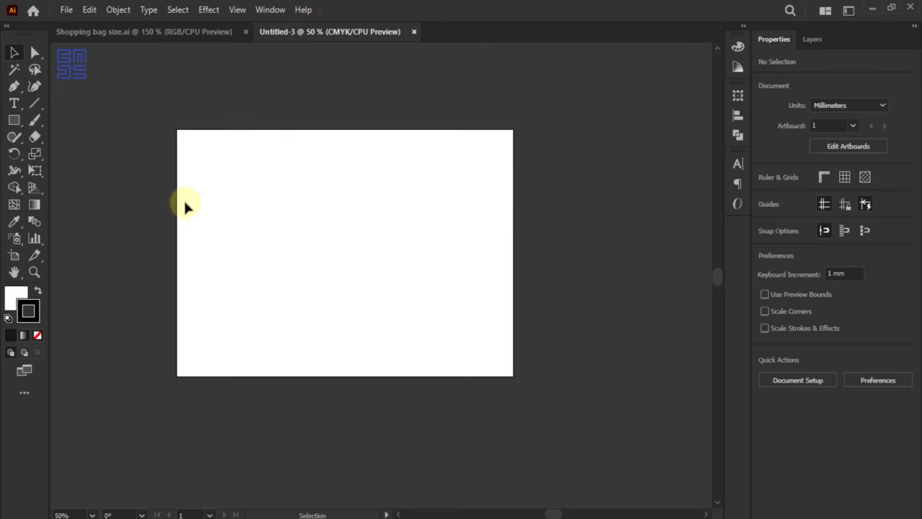
pyautogui.hotkey('ctrl', 'v')
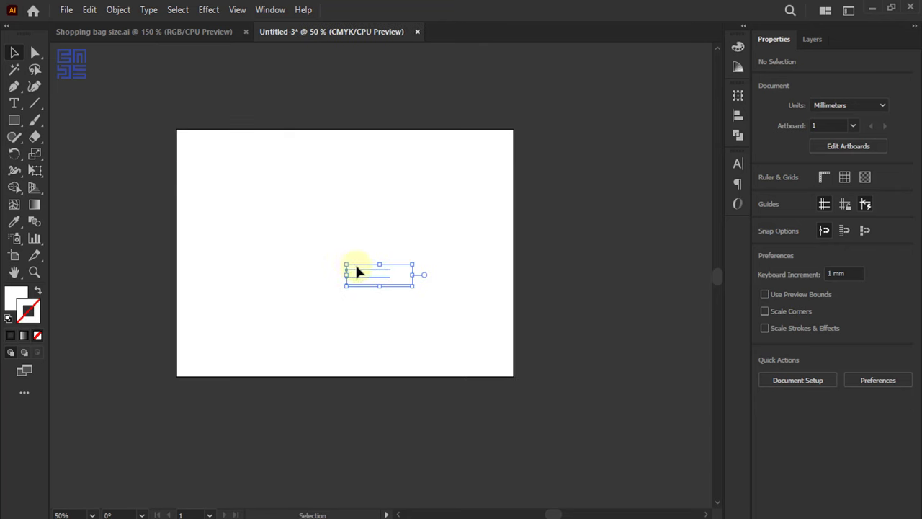
pyautogui.moveTo(368, 273); pyautogui.dragTo(126, 133)
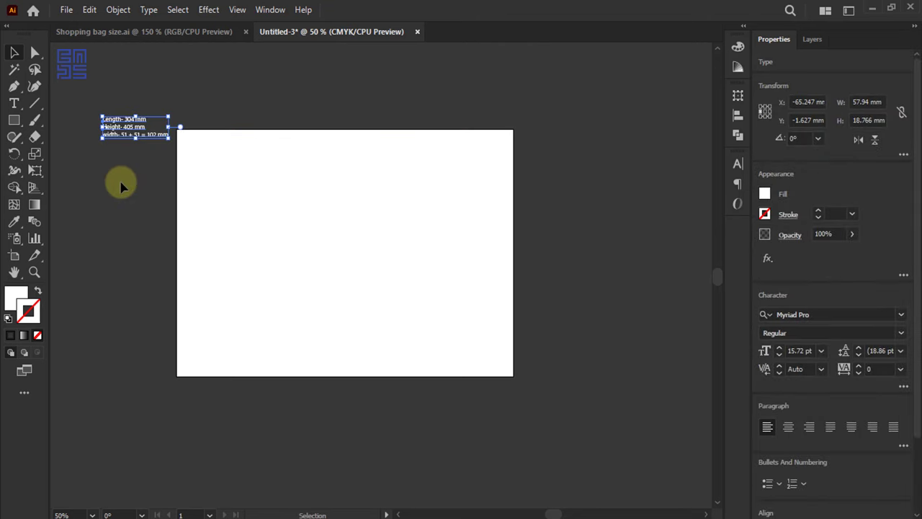
pyautogui.click(116, 185)
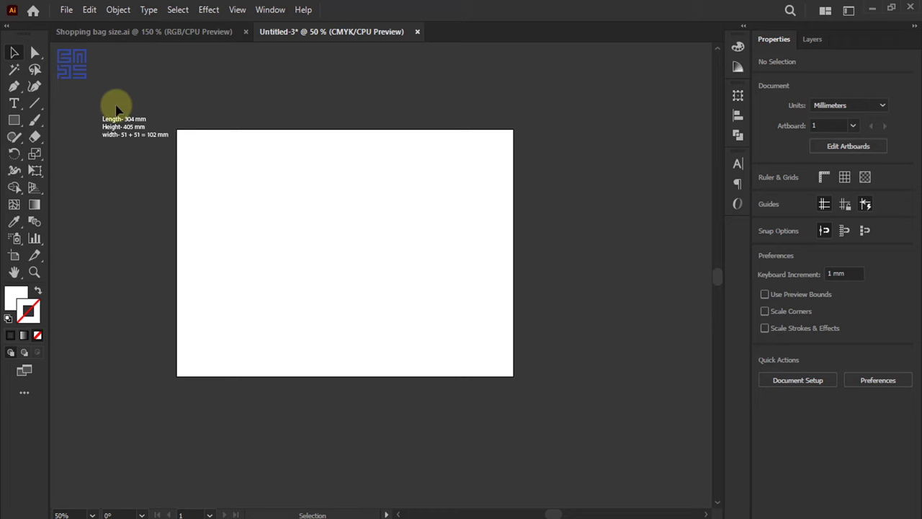
pyautogui.scroll(3, 115, 105)
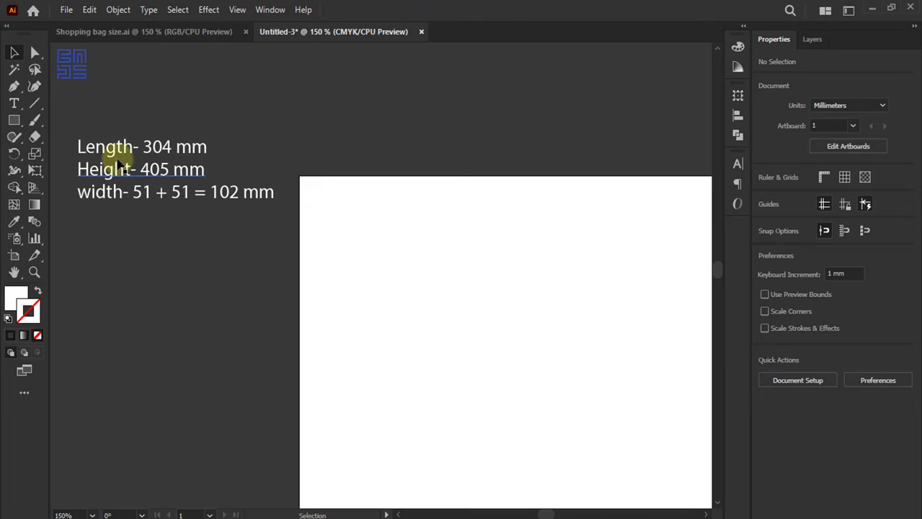
pyautogui.scroll(-2, 117, 153)
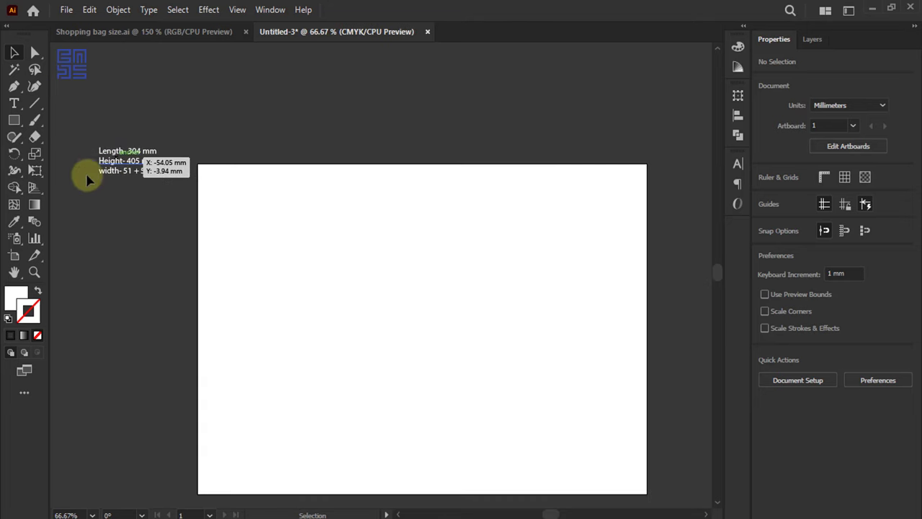
# Step: Draw a 304 × 405 mm rectangle for the bag's front panel
pyautogui.click(13, 120)
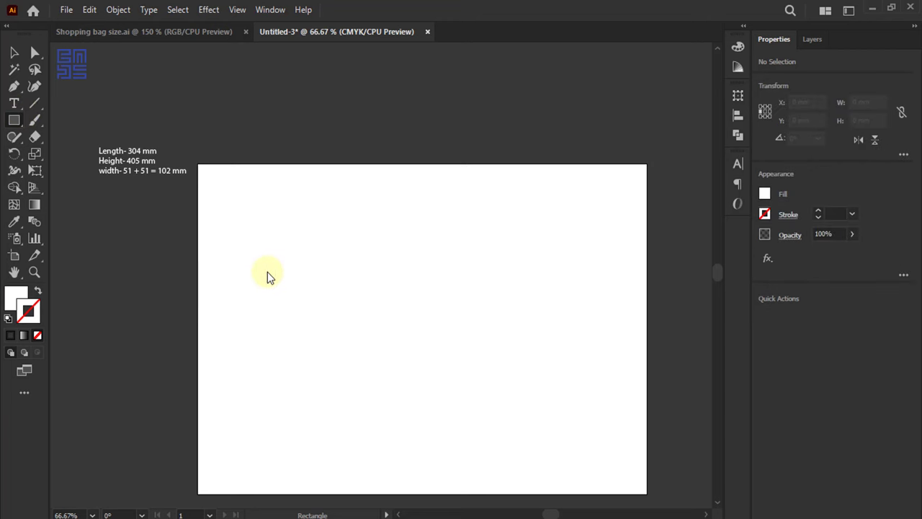
pyautogui.click(266, 295)
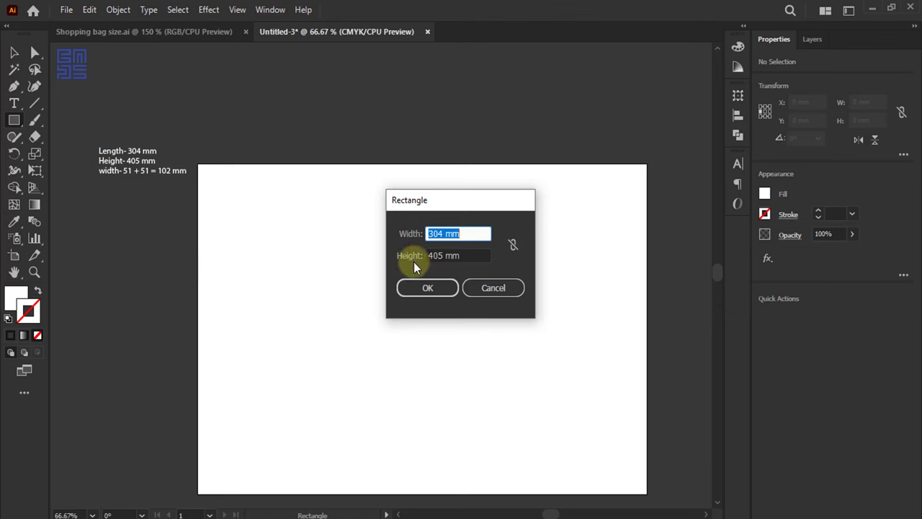
pyautogui.click(432, 287)
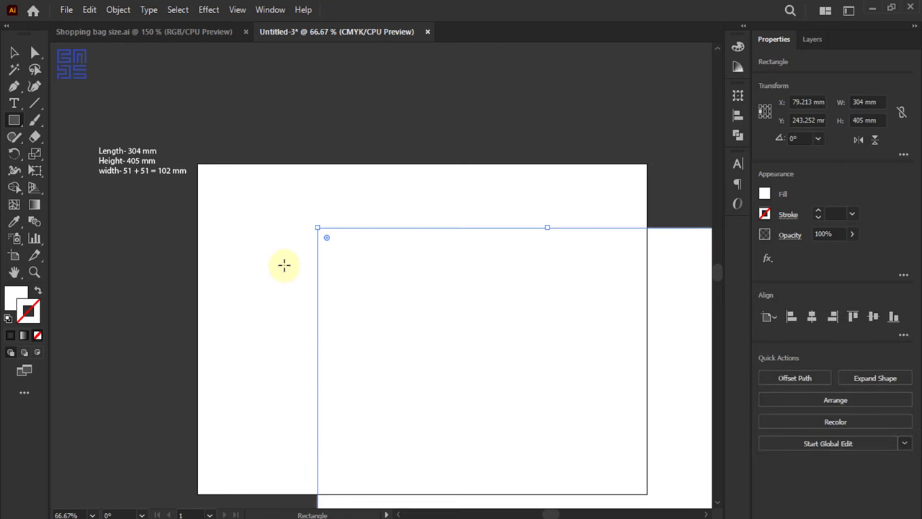
pyautogui.scroll(-1, 247, 216)
pyautogui.scroll(-1, 281, 209)
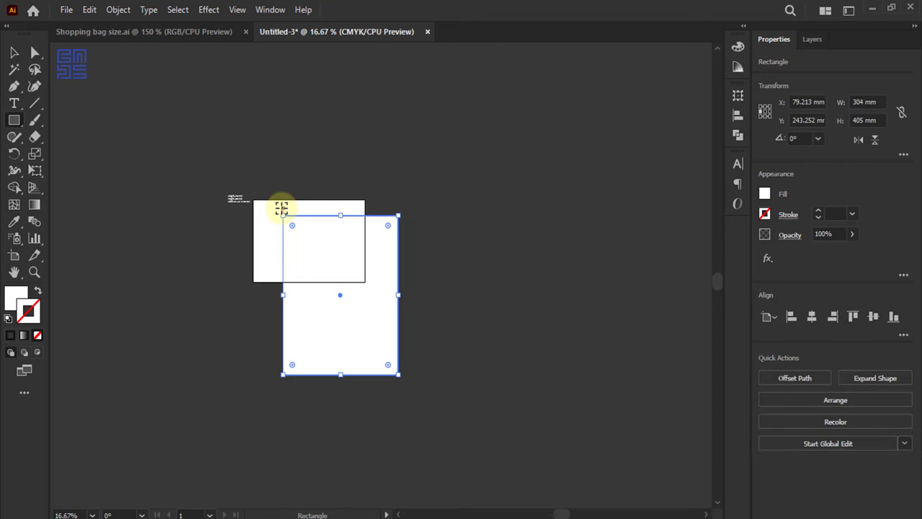
pyautogui.click(14, 52)
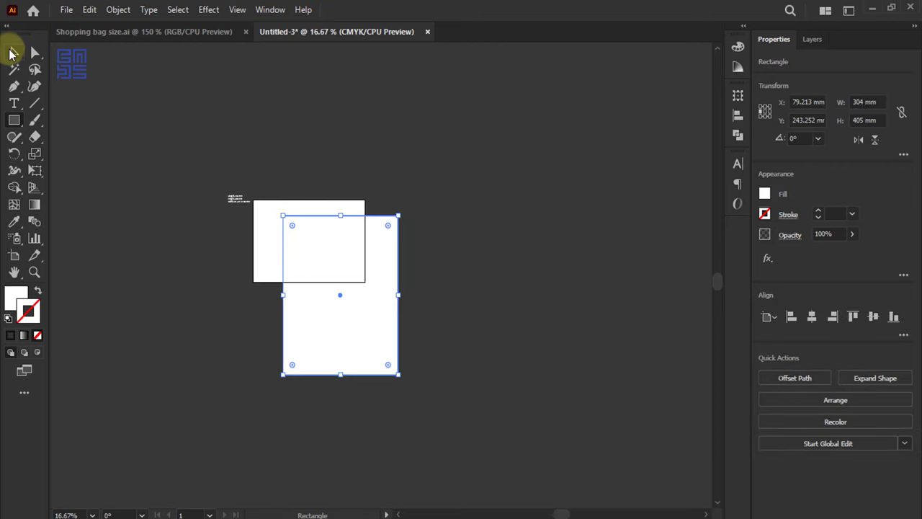
# Step: Widen the artboard rightward and extend its bottom edge to 740.45 mm height
pyautogui.click(15, 256)
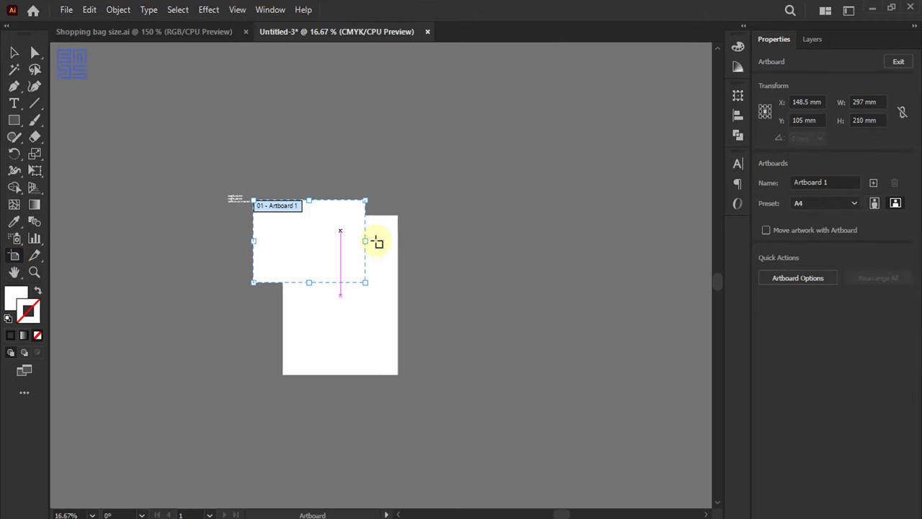
pyautogui.moveTo(366, 240); pyautogui.dragTo(656, 247)
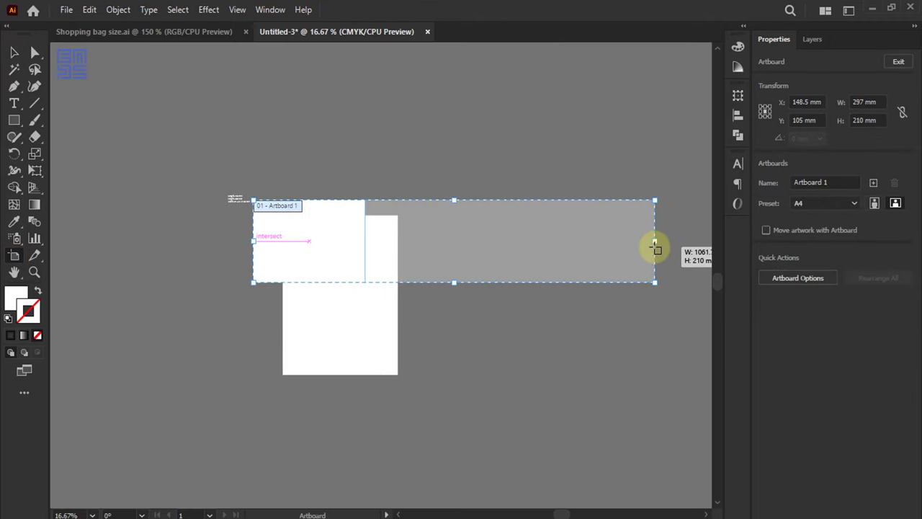
pyautogui.keyDown('alt'); pyautogui.scroll(-1, 276, 138); pyautogui.keyUp('alt')
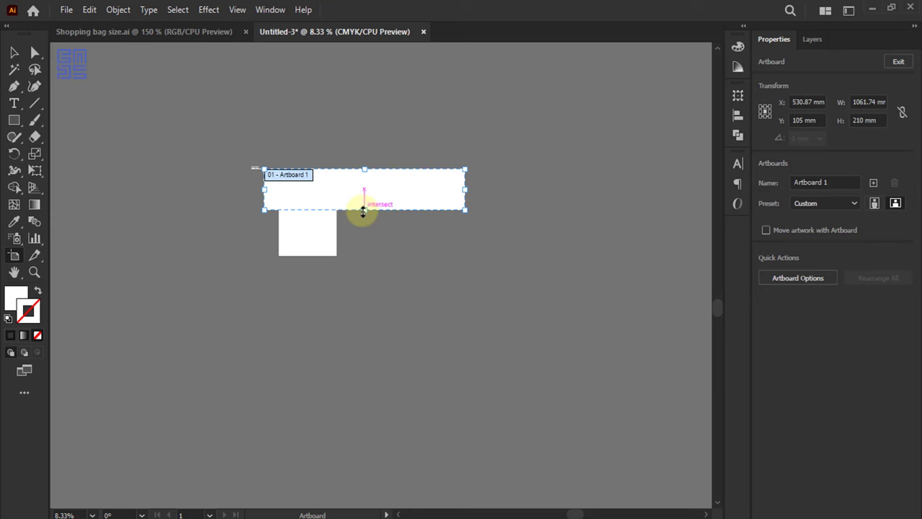
pyautogui.moveTo(363, 211); pyautogui.dragTo(363, 312)
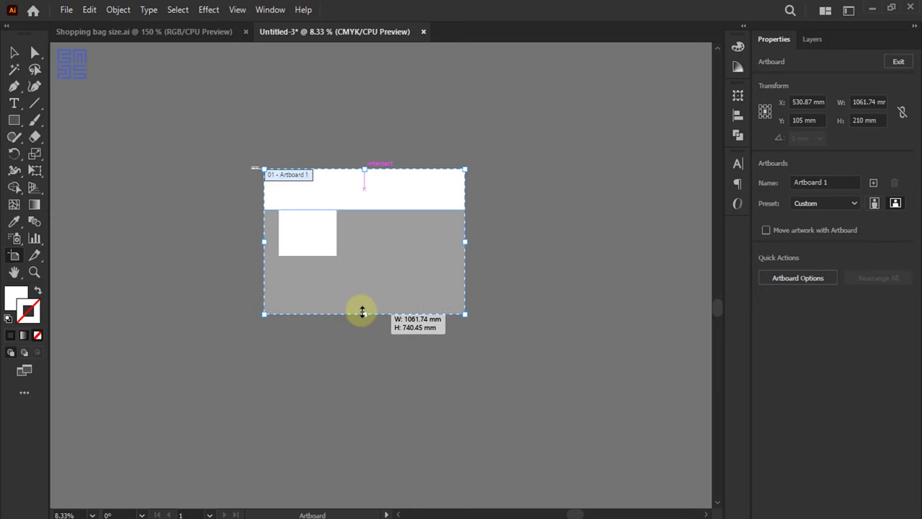
pyautogui.press('Return')
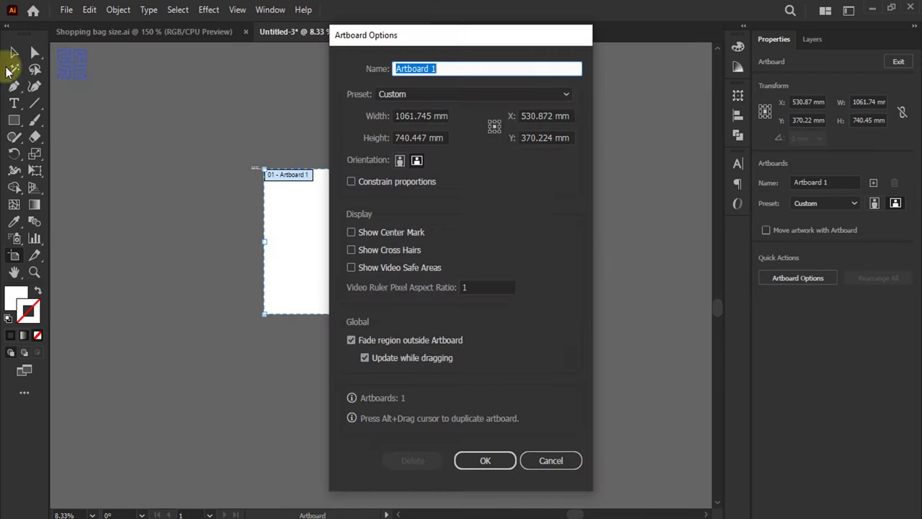
pyautogui.click(551, 461)
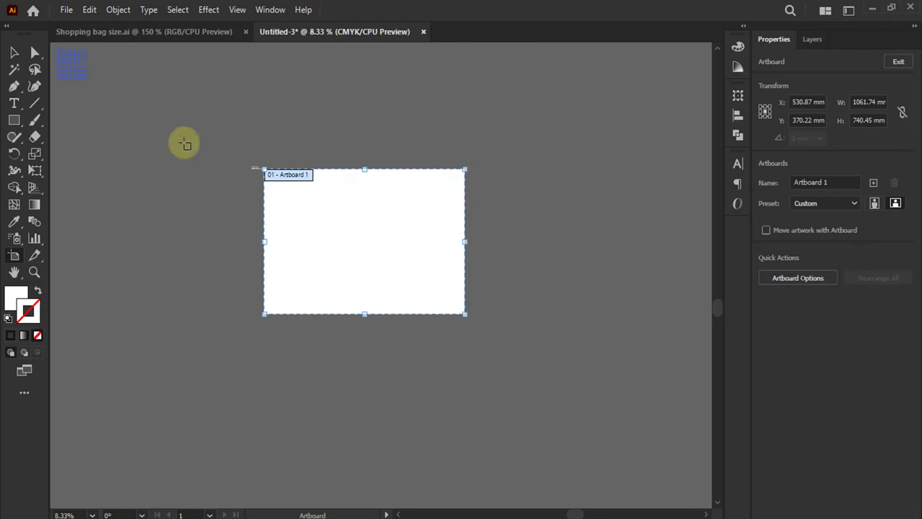
pyautogui.click(14, 52)
pyautogui.click(319, 242)
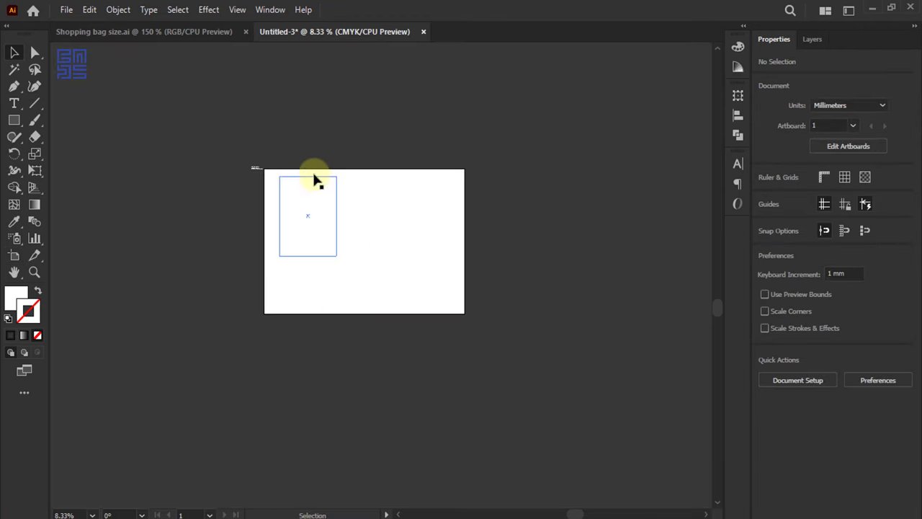
# Step: Give the rectangle a black stroke and no fill by swapping fill and stroke
pyautogui.moveTo(394, 156); pyautogui.dragTo(303, 249)
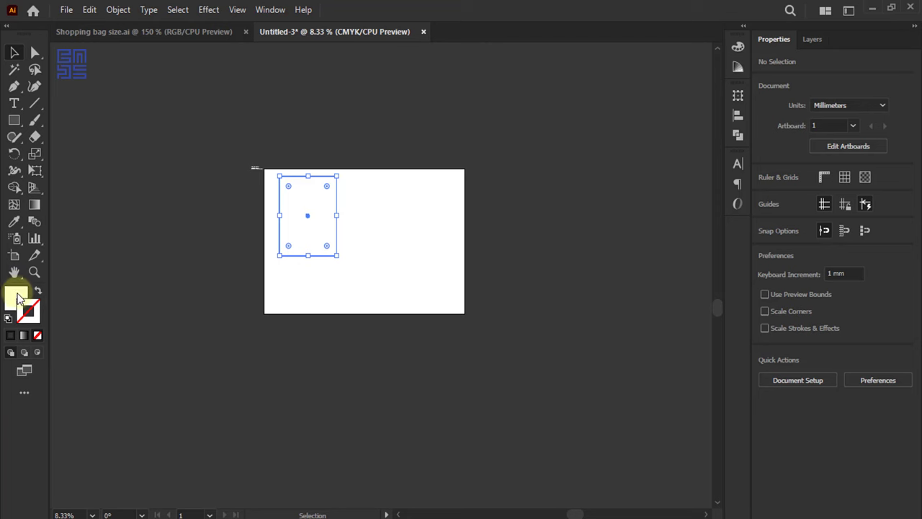
pyautogui.click(20, 297)
pyautogui.click(579, 135)
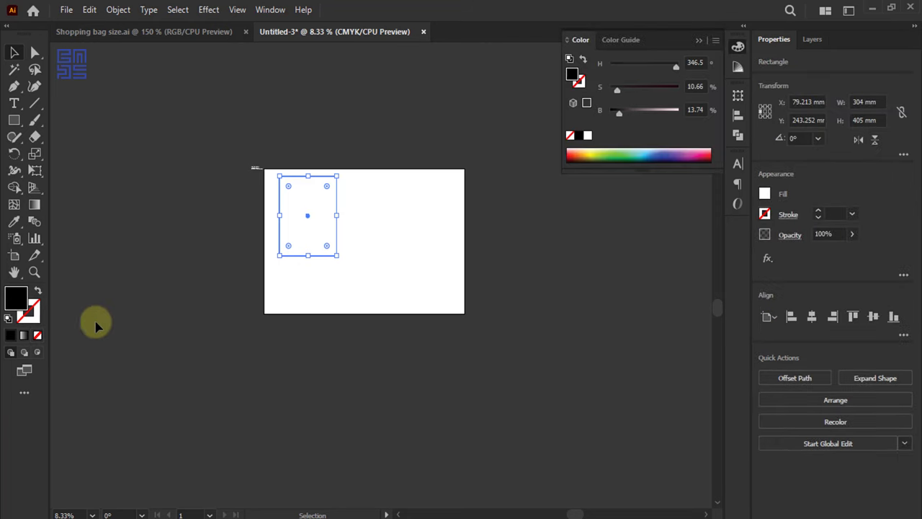
pyautogui.click(38, 290)
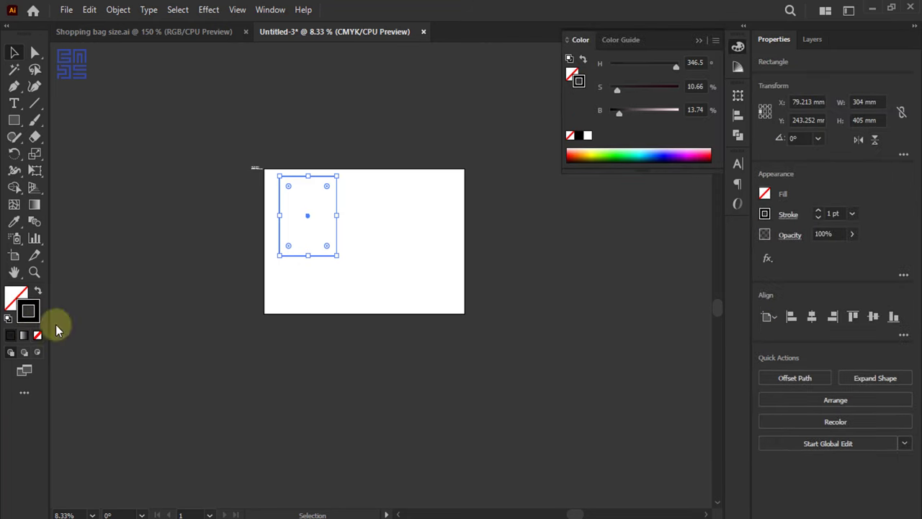
pyautogui.click(697, 43)
# Step: Set the rectangle's stroke weight to 3 pt
pyautogui.scroll(3, 322, 188)
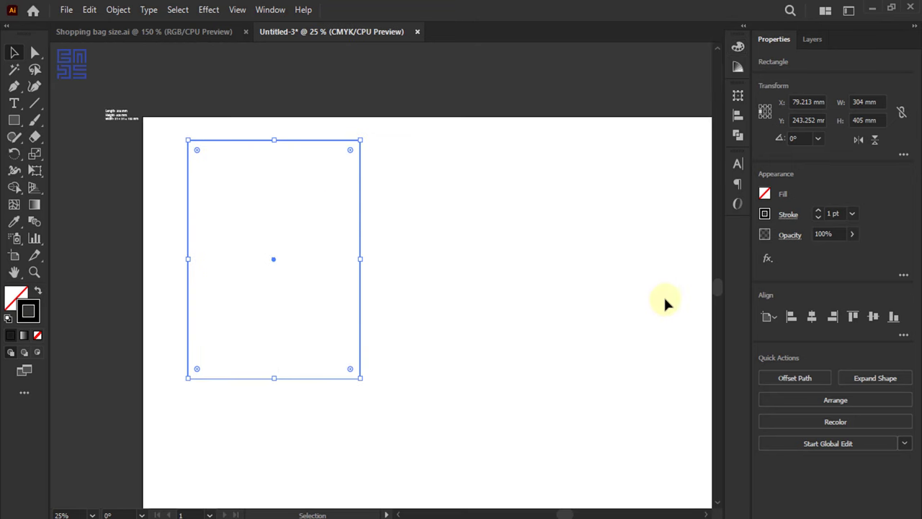
pyautogui.click(853, 213)
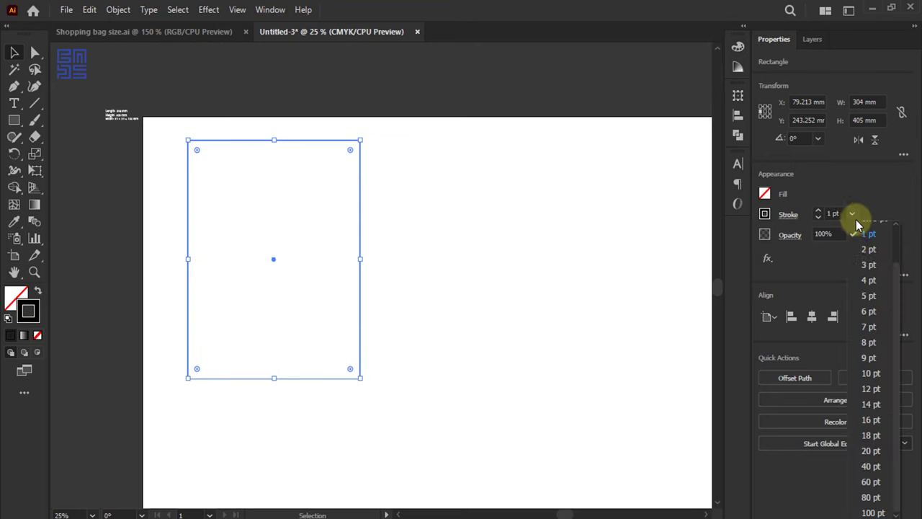
pyautogui.click(870, 265)
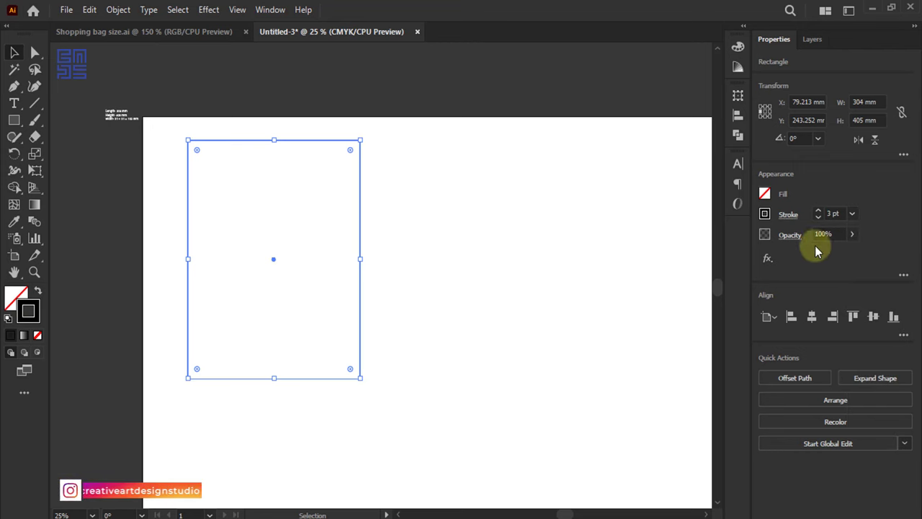
pyautogui.click(852, 213)
pyautogui.scroll(3, 897, 311)
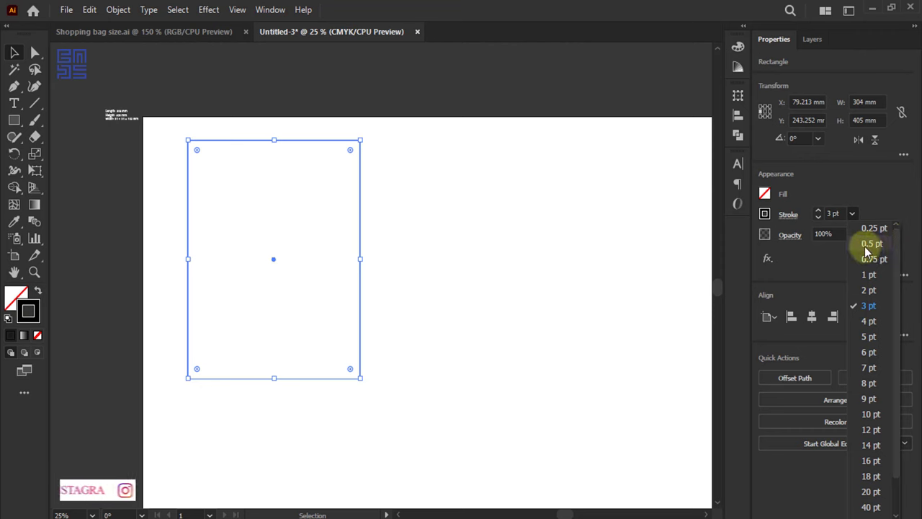
pyautogui.click(877, 206)
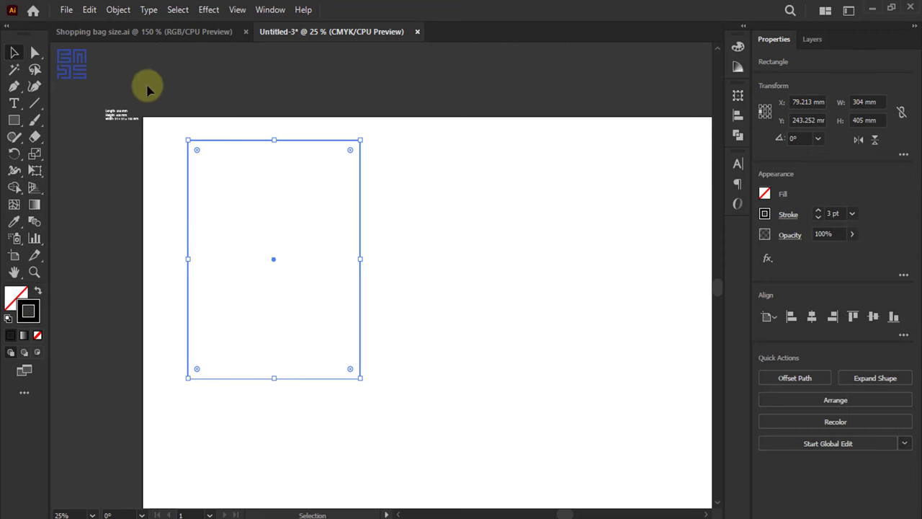
pyautogui.keyDown('alt'); pyautogui.scroll(-1, 149, 87); pyautogui.keyUp('alt')
# Step: Drag the 3 pt rectangle toward the artboard centre, then deselect it
pyautogui.moveTo(253, 147); pyautogui.dragTo(324, 178)
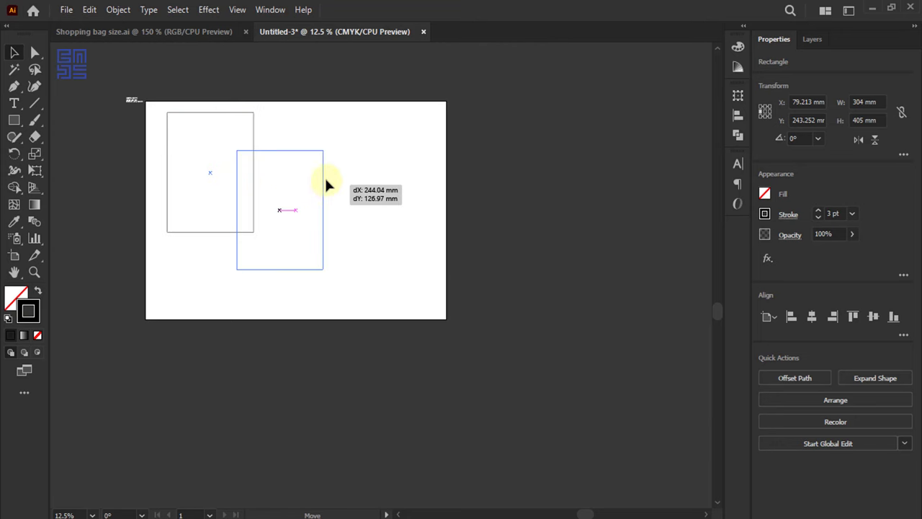
pyautogui.click(131, 85)
pyautogui.scroll(3, 137, 115)
pyautogui.keyDown('alt'); pyautogui.scroll(1, 137, 155); pyautogui.keyUp('alt')
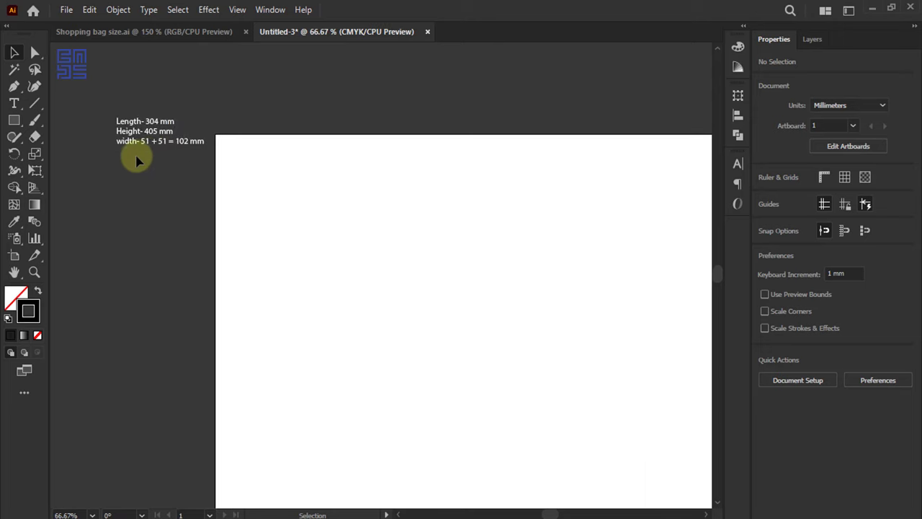
pyautogui.keyDown('alt'); pyautogui.scroll(2, 148, 159); pyautogui.keyUp('alt')
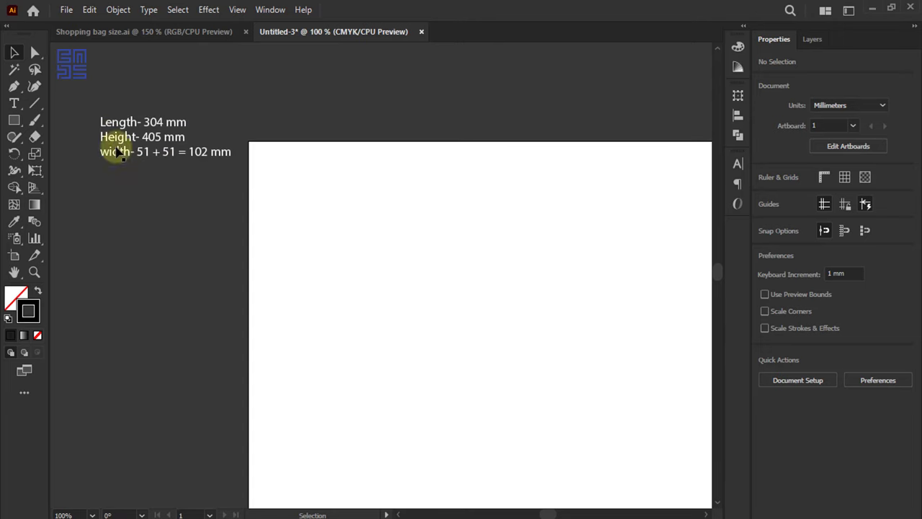
pyautogui.keyDown('alt'); pyautogui.scroll(-1, 100, 121); pyautogui.keyUp('alt')
pyautogui.keyDown('alt'); pyautogui.scroll(-1, 96, 121); pyautogui.keyUp('alt')
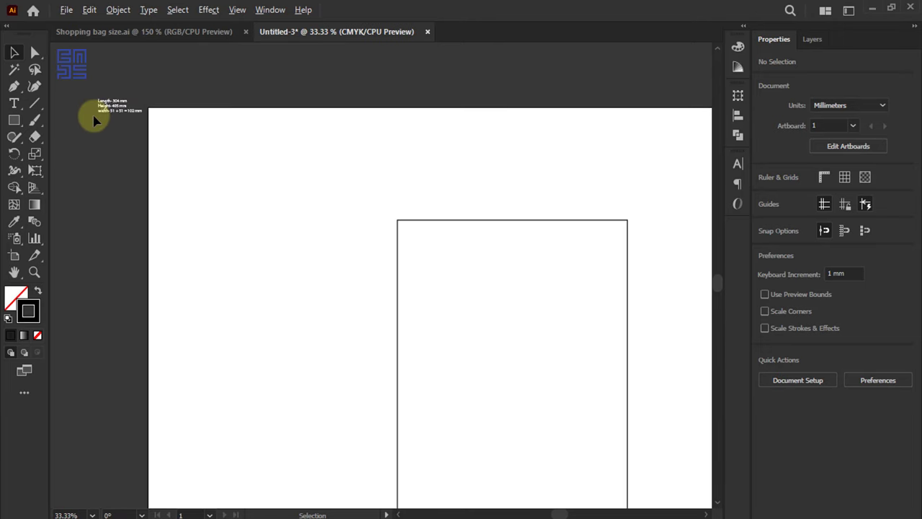
pyautogui.keyDown('alt'); pyautogui.scroll(-1, 94, 121); pyautogui.keyUp('alt')
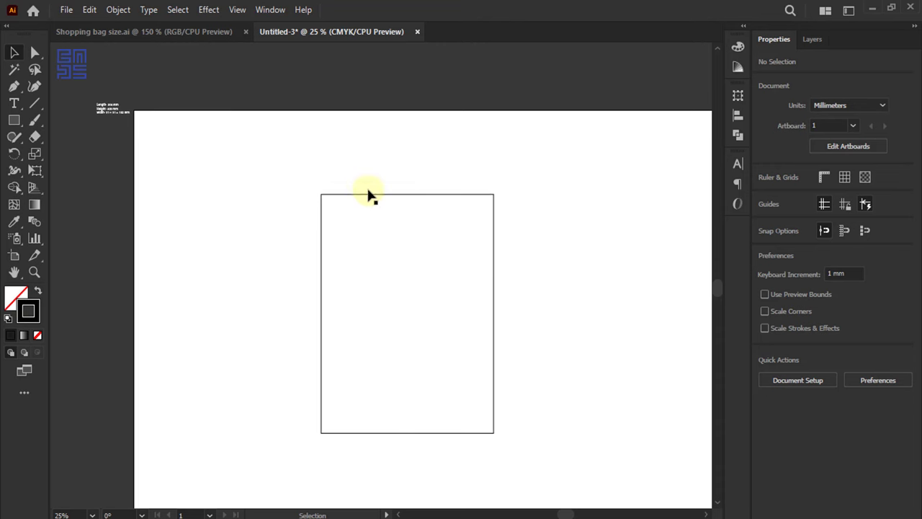
pyautogui.moveTo(396, 155); pyautogui.dragTo(344, 107)
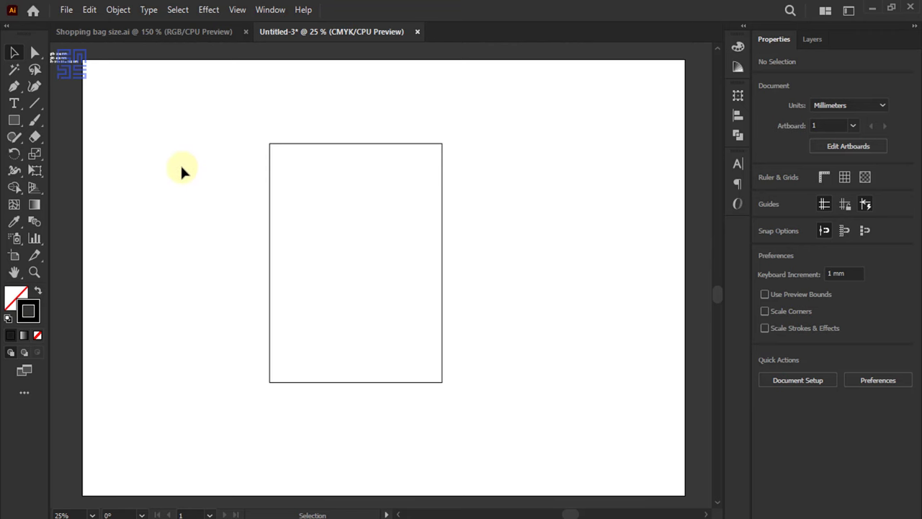
pyautogui.scroll(-1, 181, 166)
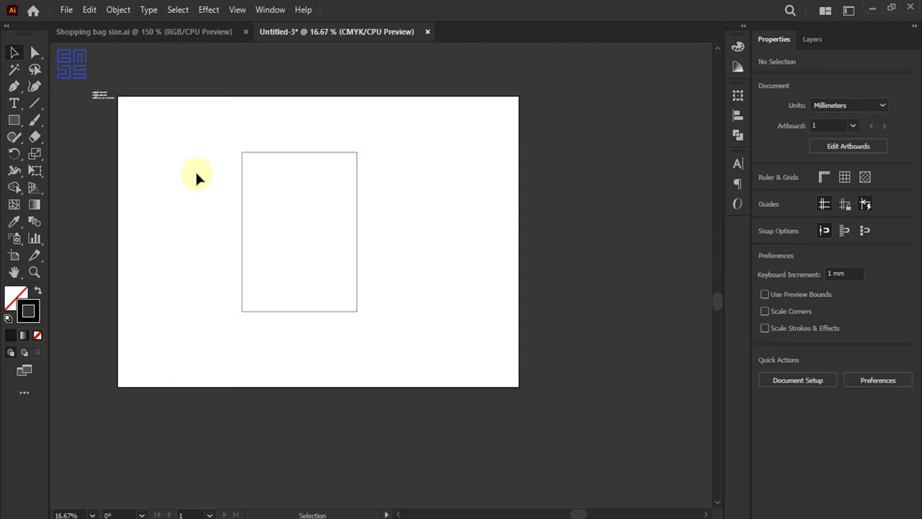
pyautogui.scroll(1, 209, 167)
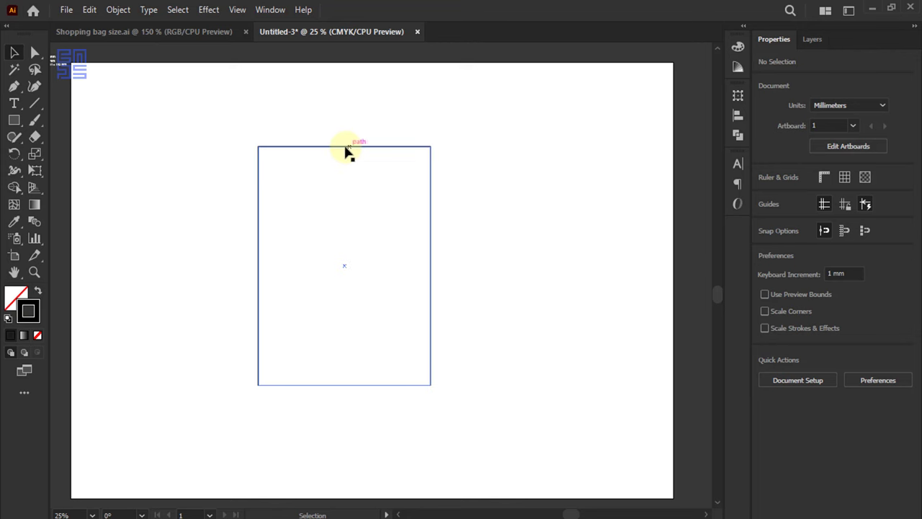
pyautogui.moveTo(346, 149)
pyautogui.mouseDown()
pyautogui.moveTo(521, 148)
pyautogui.moveTo(488, 155)
pyautogui.mouseUp()
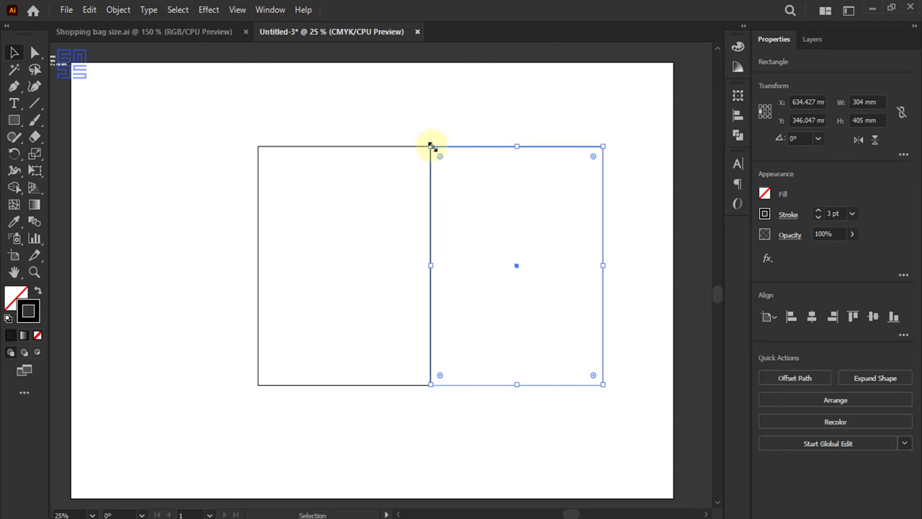
pyautogui.scroll(3, 431, 147)
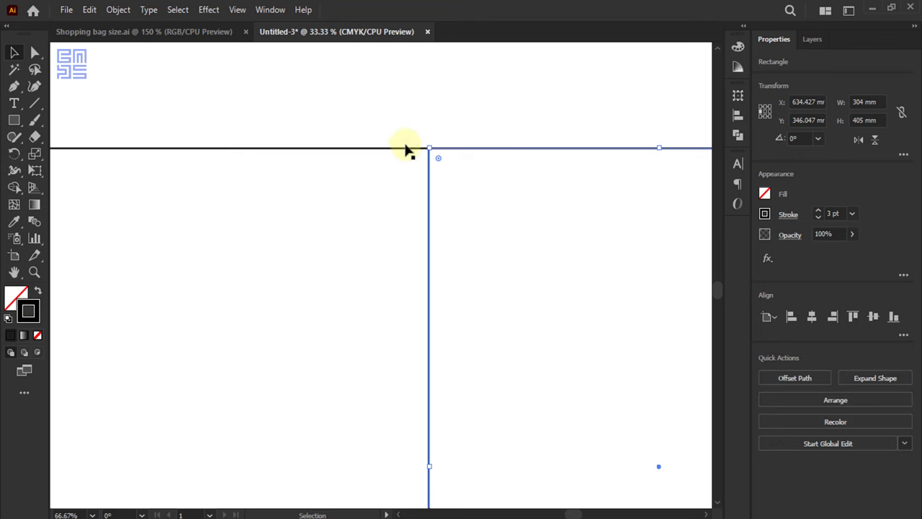
pyautogui.scroll(-2, 400, 141)
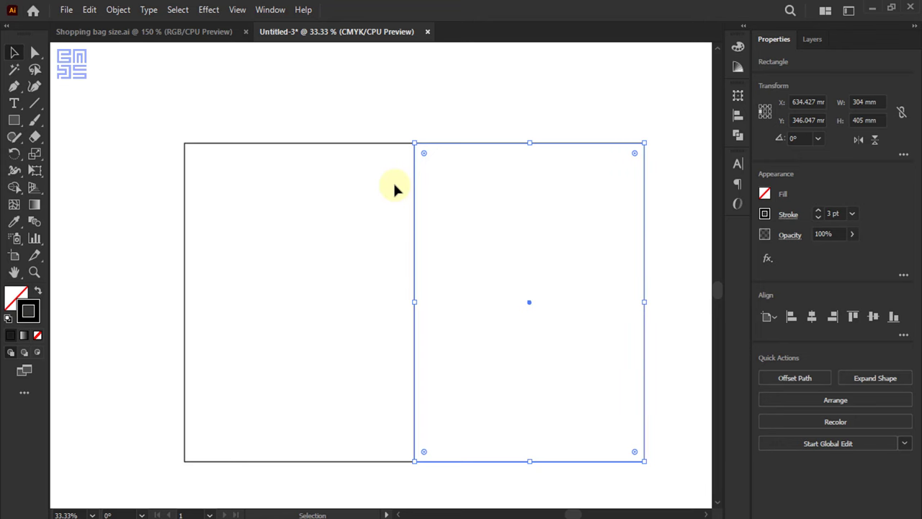
pyautogui.press('Delete')
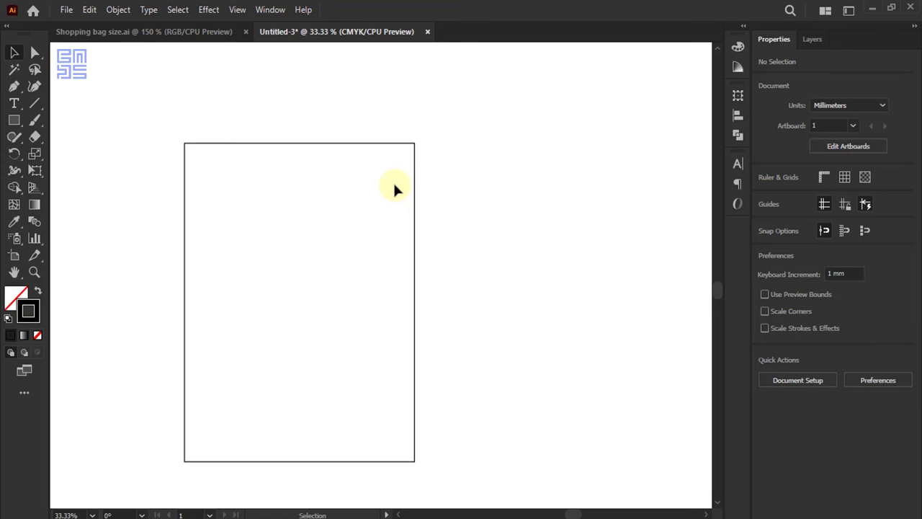
pyautogui.scroll(-1, 382, 150)
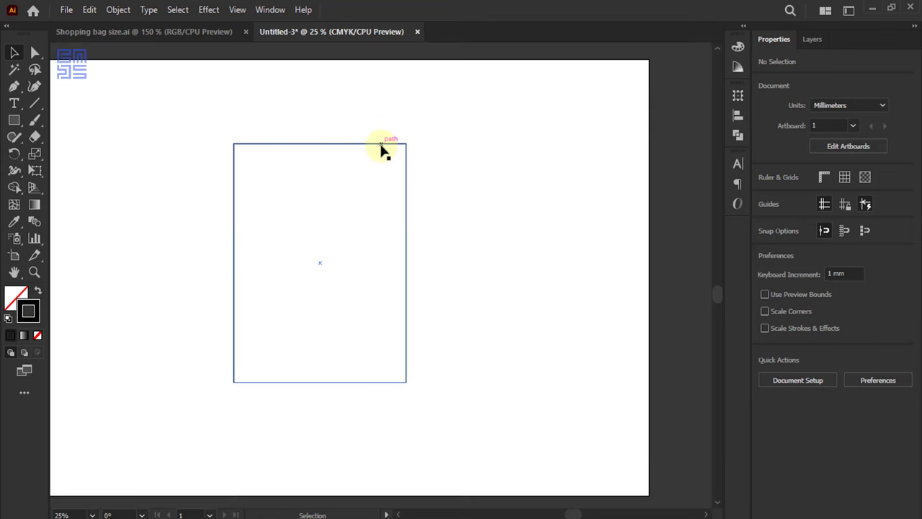
# Step: Duplicate the 304 × 405 mm panel as a mirrored copy flush against its right edge
pyautogui.moveTo(206, 118); pyautogui.dragTo(397, 232)
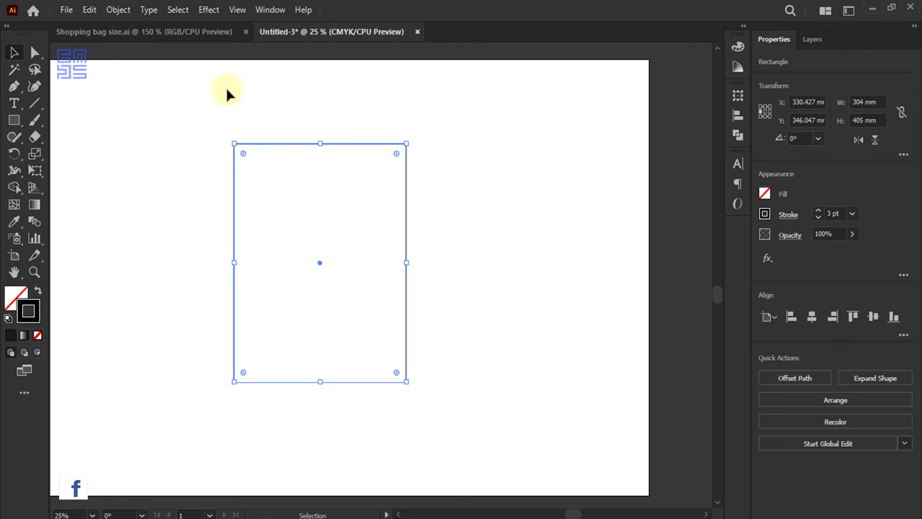
pyautogui.click(89, 9)
pyautogui.click(111, 78)
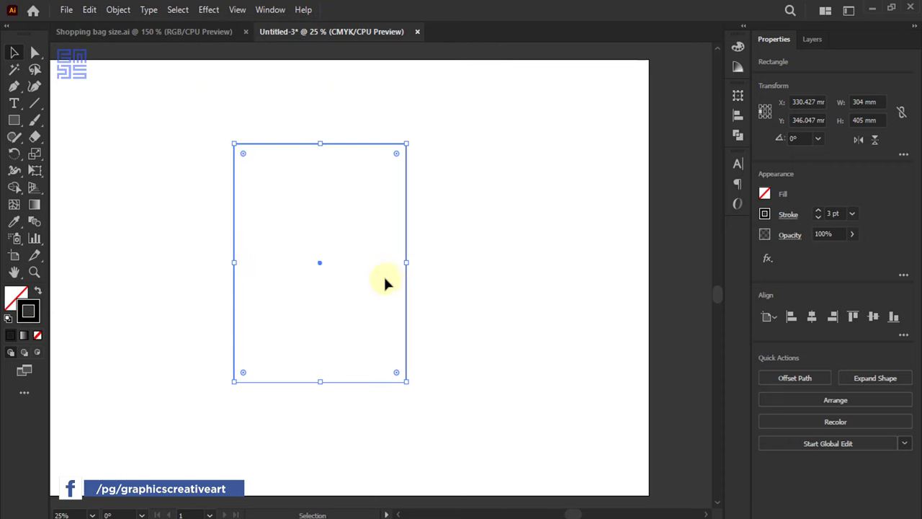
pyautogui.click(90, 10)
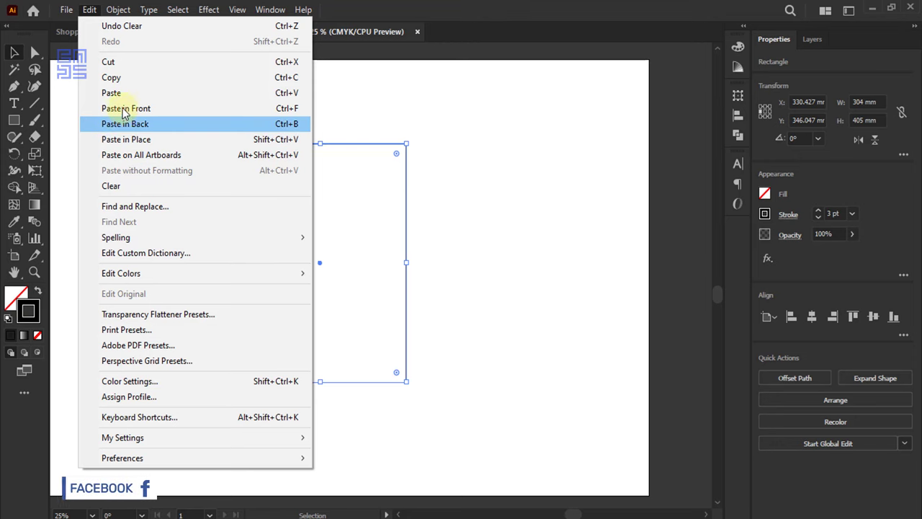
pyautogui.click(127, 109)
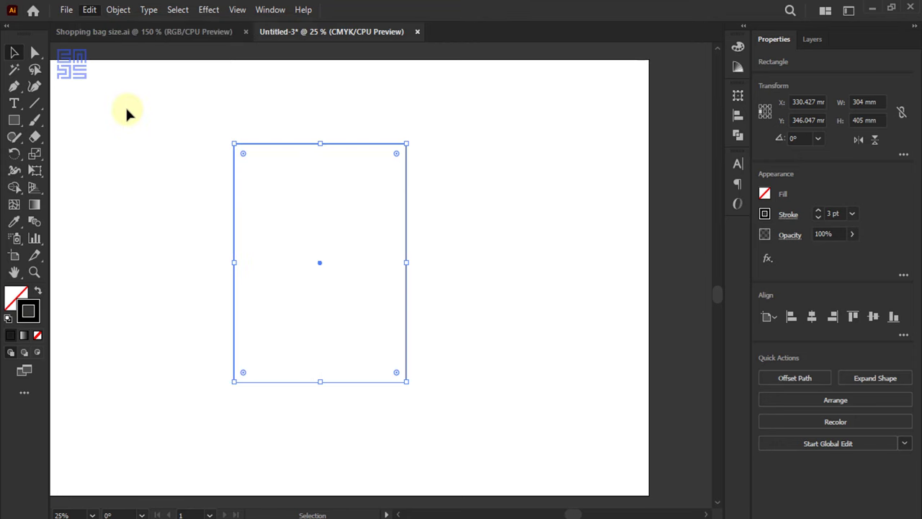
pyautogui.click(768, 113)
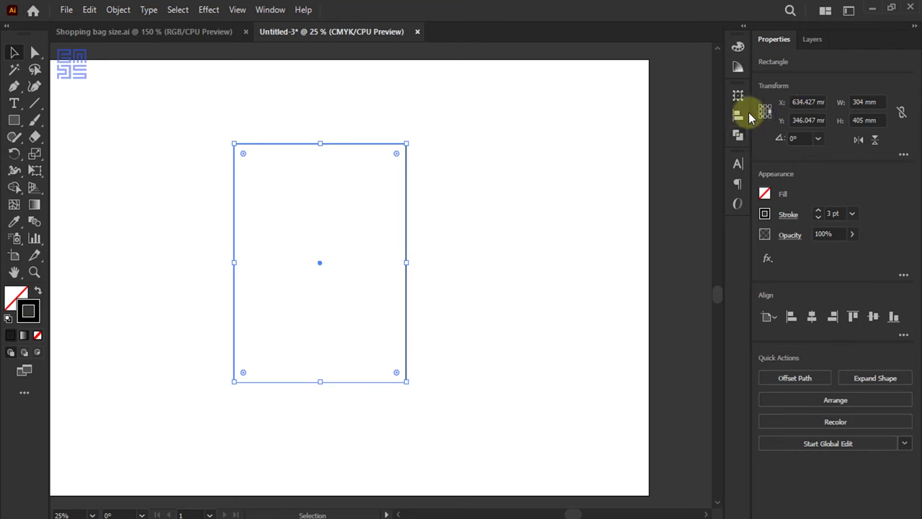
pyautogui.click(738, 95)
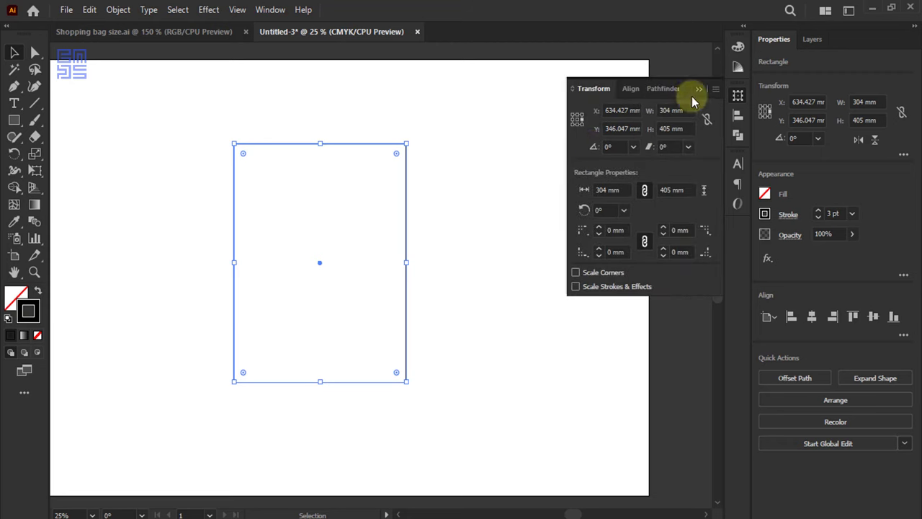
pyautogui.click(699, 89)
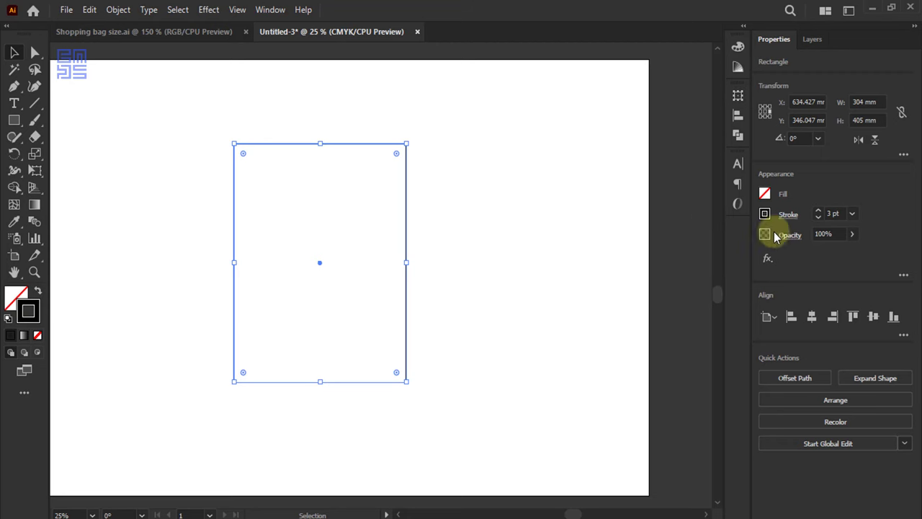
pyautogui.click(859, 139)
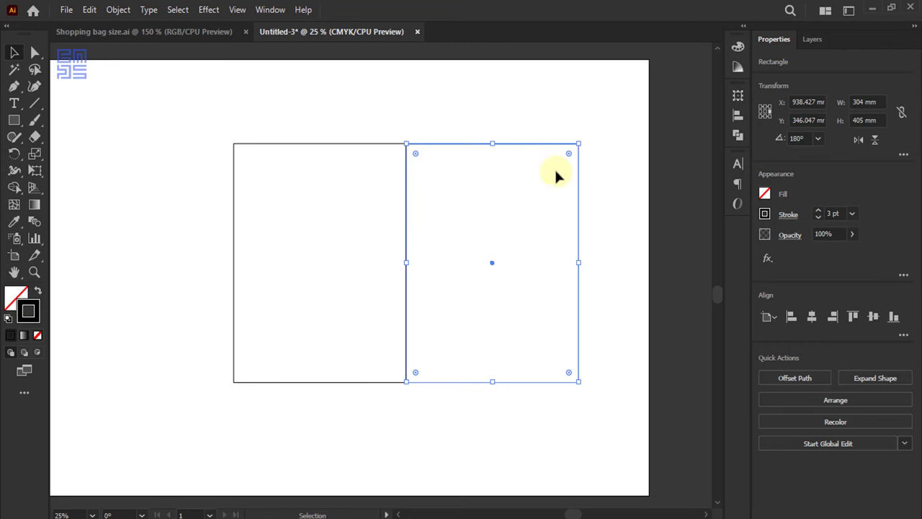
# Step: Narrow the copied panel to 51 mm wide, anchored at its left edge
pyautogui.click(738, 95)
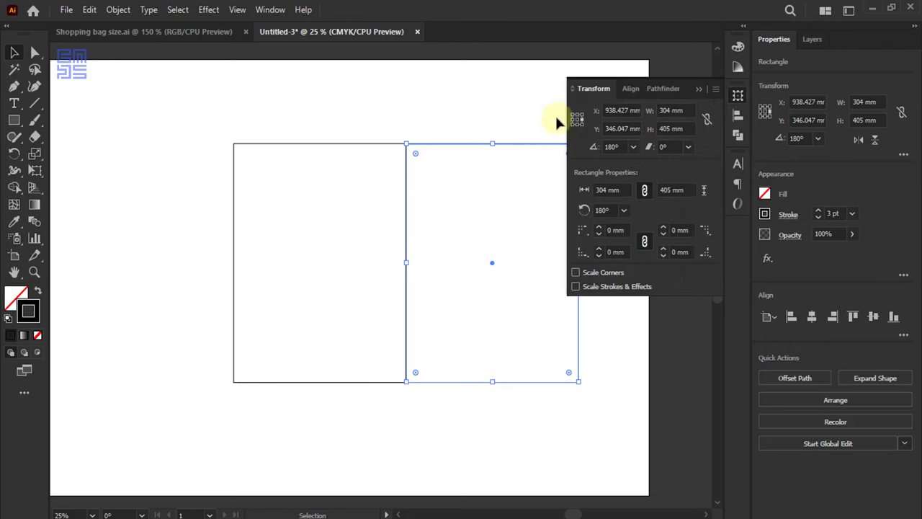
pyautogui.click(575, 125)
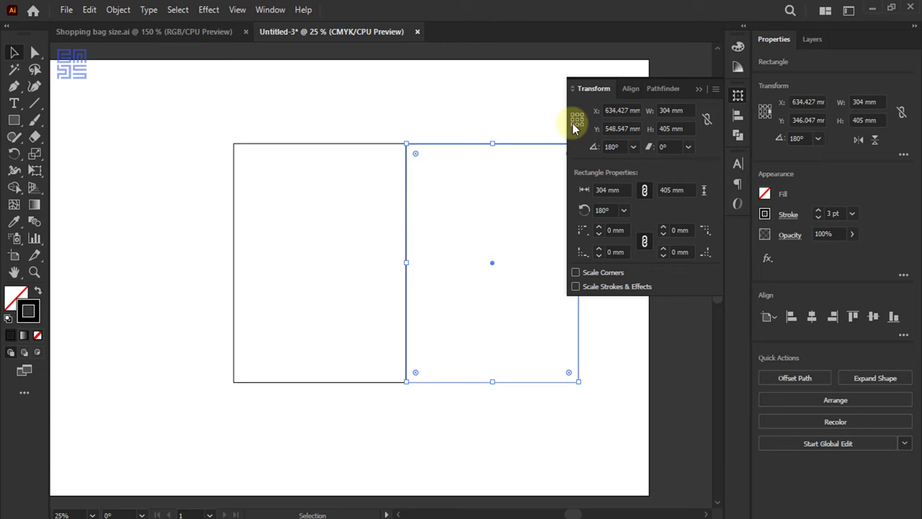
pyautogui.click(573, 120)
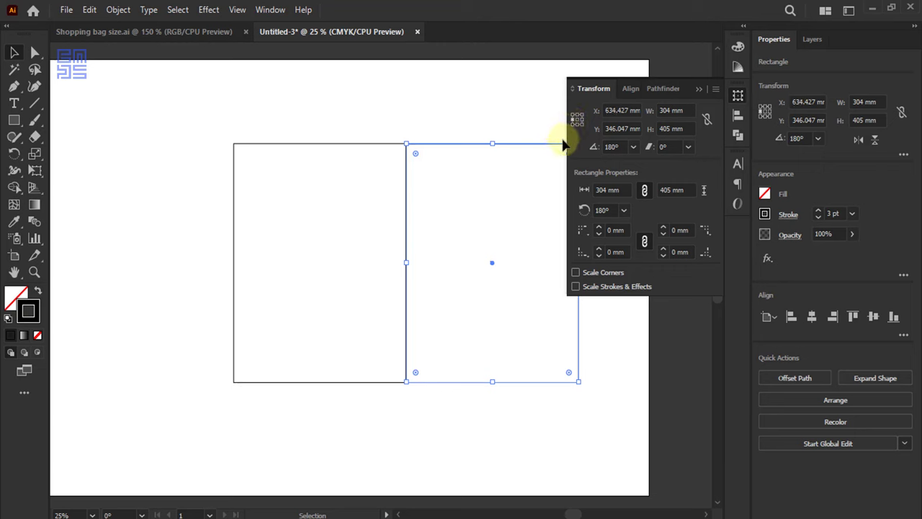
pyautogui.doubleClick(672, 110)
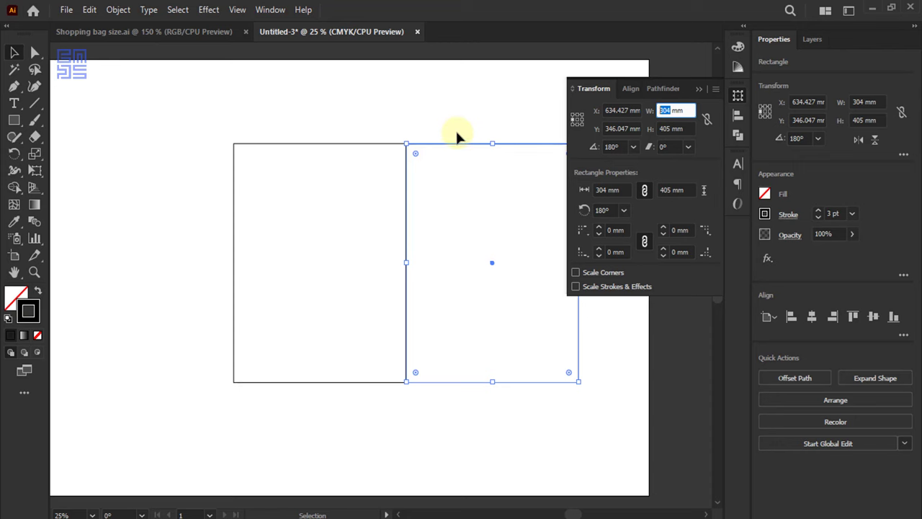
pyautogui.write('51')
pyautogui.press('Return')
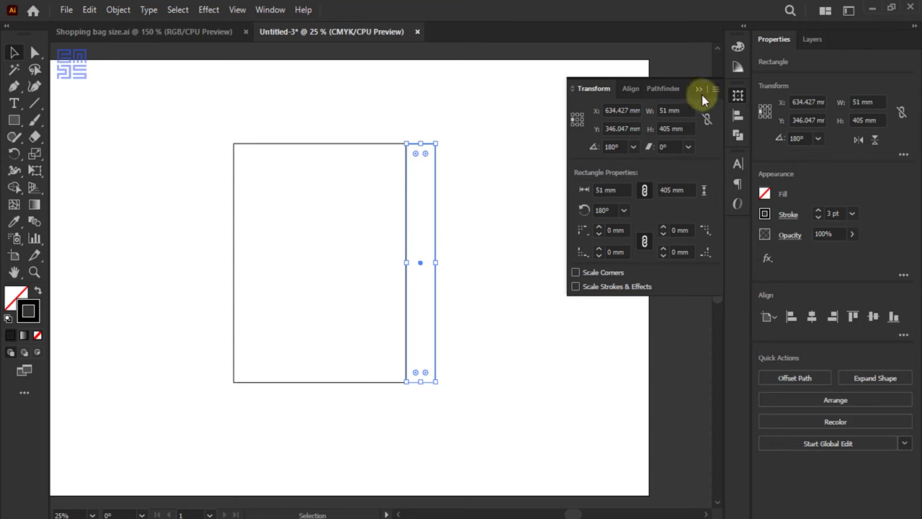
pyautogui.click(700, 90)
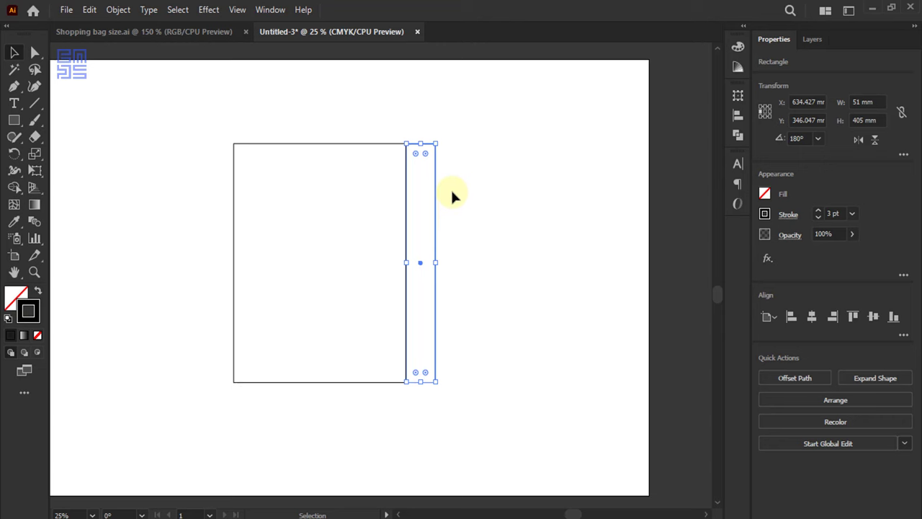
# Step: Mirror a second 51 mm strip to the right, forming the 102 mm gusset
pyautogui.press('a')
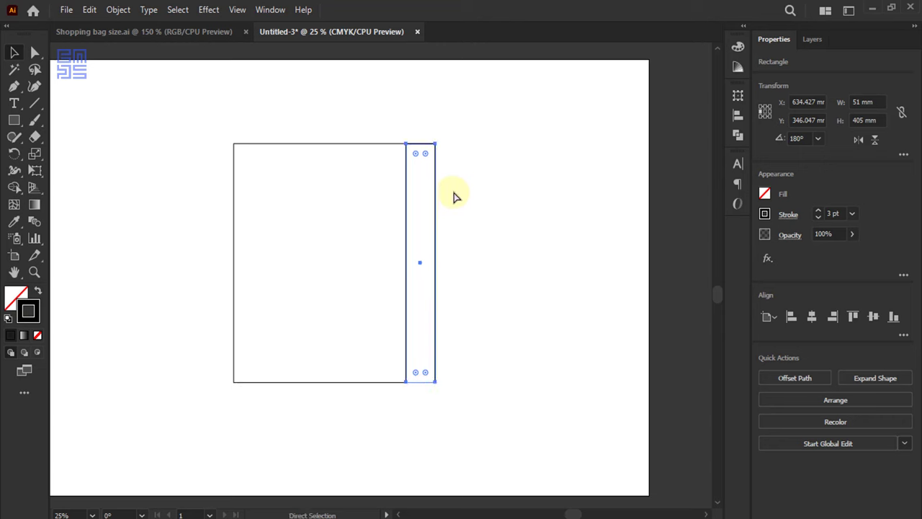
pyautogui.press('v')
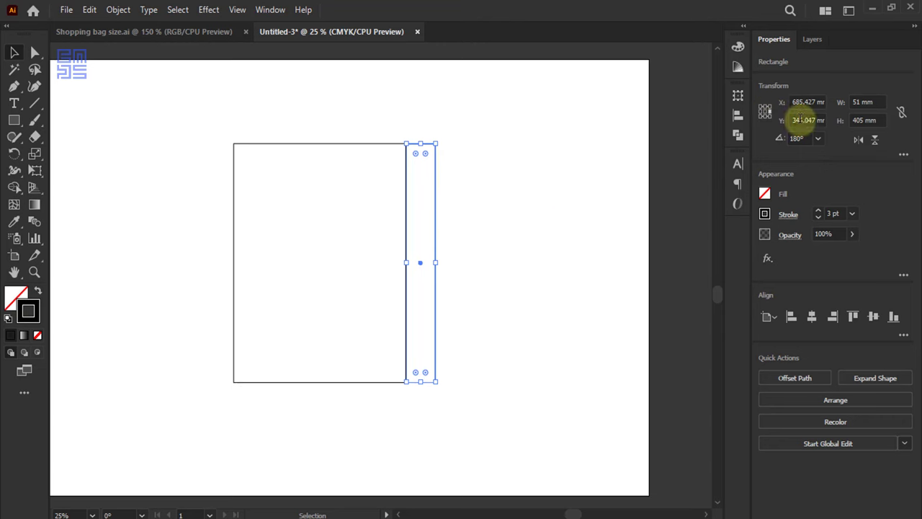
pyautogui.click(858, 139)
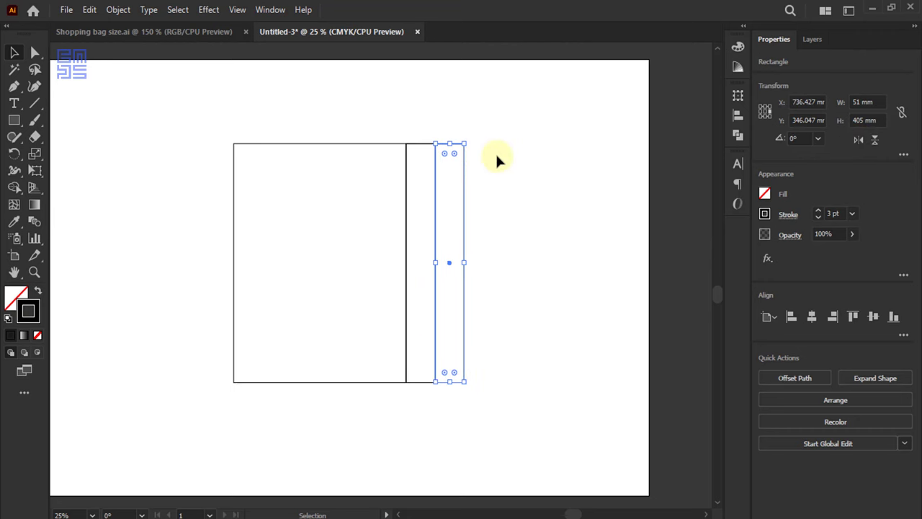
pyautogui.moveTo(489, 132); pyautogui.dragTo(434, 190)
pyautogui.hotkey('ctrl', '-')
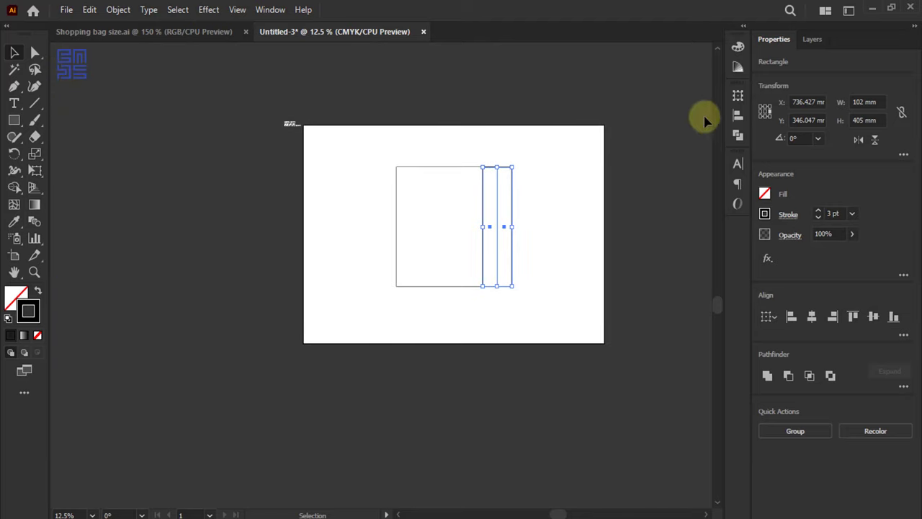
pyautogui.click(738, 95)
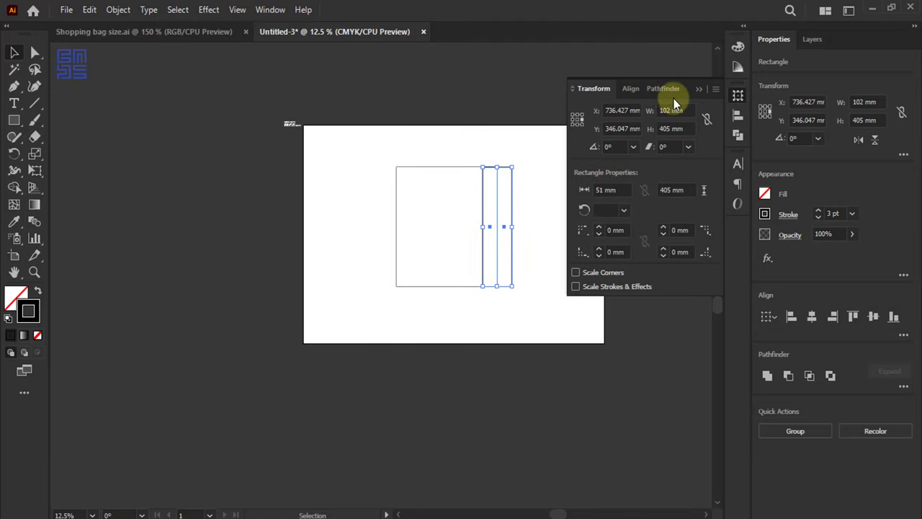
pyautogui.click(701, 92)
pyautogui.scroll(3, 495, 196)
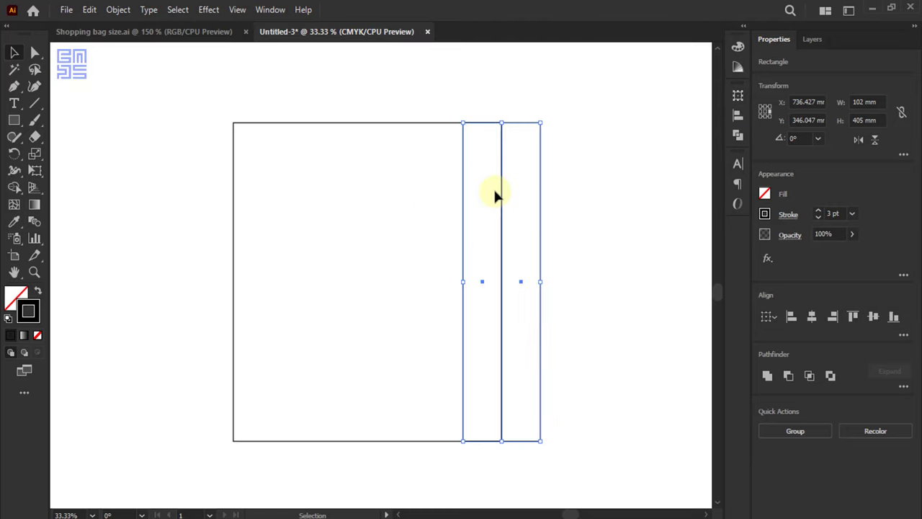
pyautogui.scroll(-1, 494, 196)
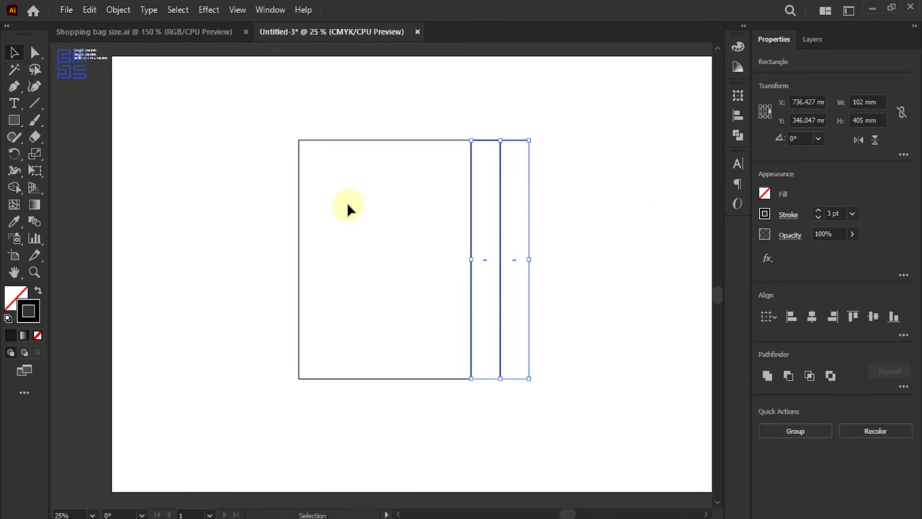
# Step: Group the front panel with its two 51 mm gusset strips
pyautogui.scroll(-1, 357, 204)
pyautogui.moveTo(252, 127)
pyautogui.mouseDown()
pyautogui.moveTo(470, 213)
pyautogui.moveTo(402, 222)
pyautogui.mouseUp()
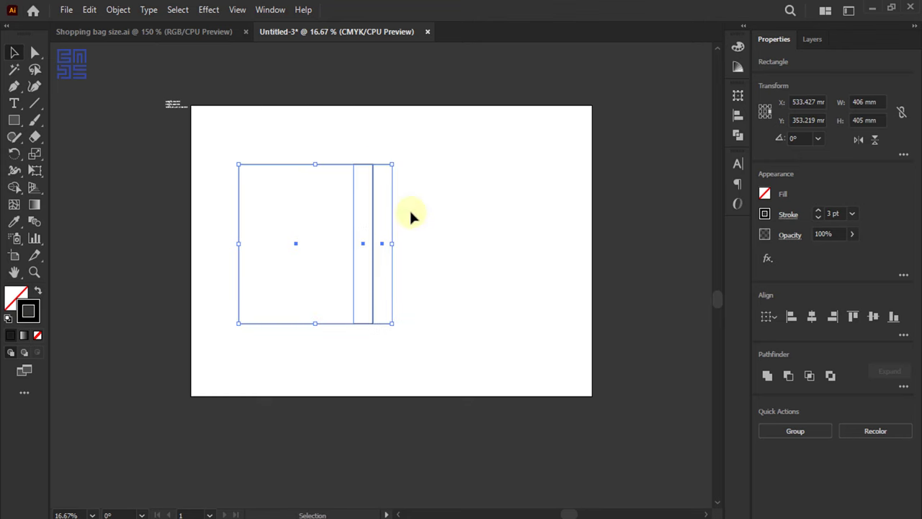
pyautogui.press('a')
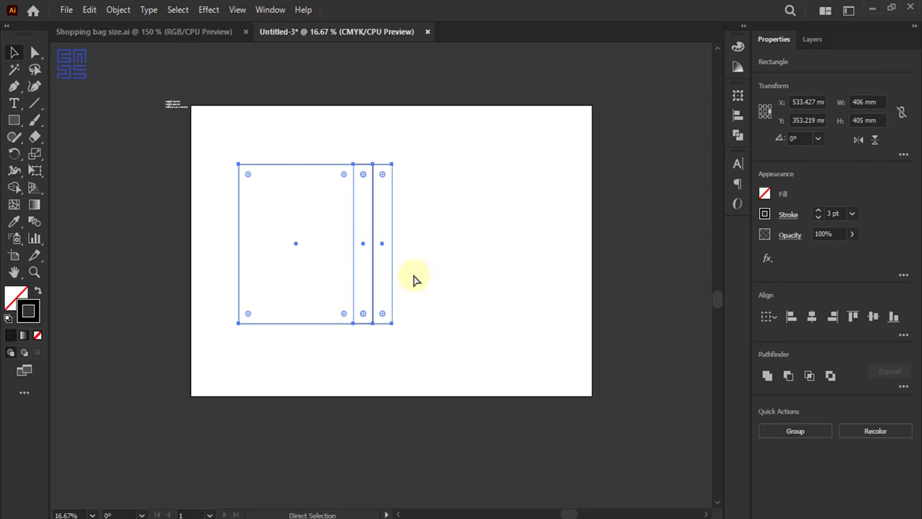
pyautogui.press('v')
pyautogui.press('a')
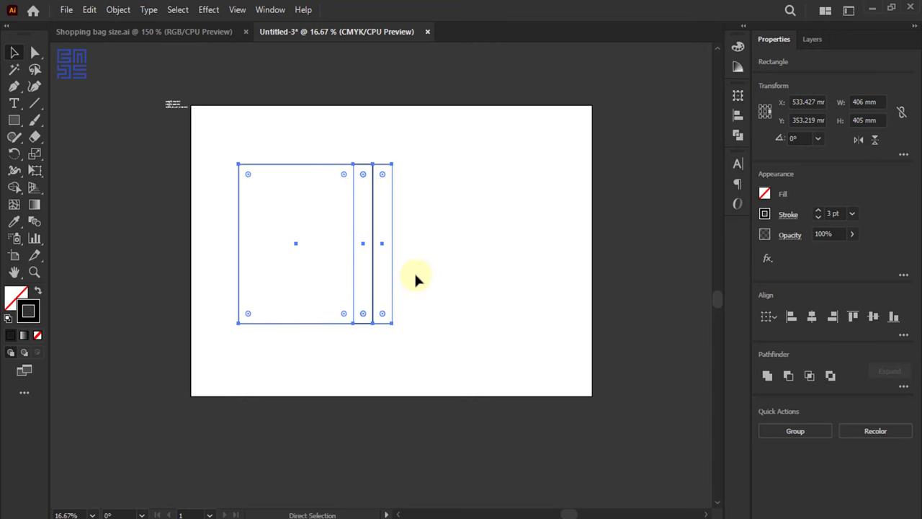
pyautogui.press('v')
pyautogui.hotkey('ctrl', 'g')
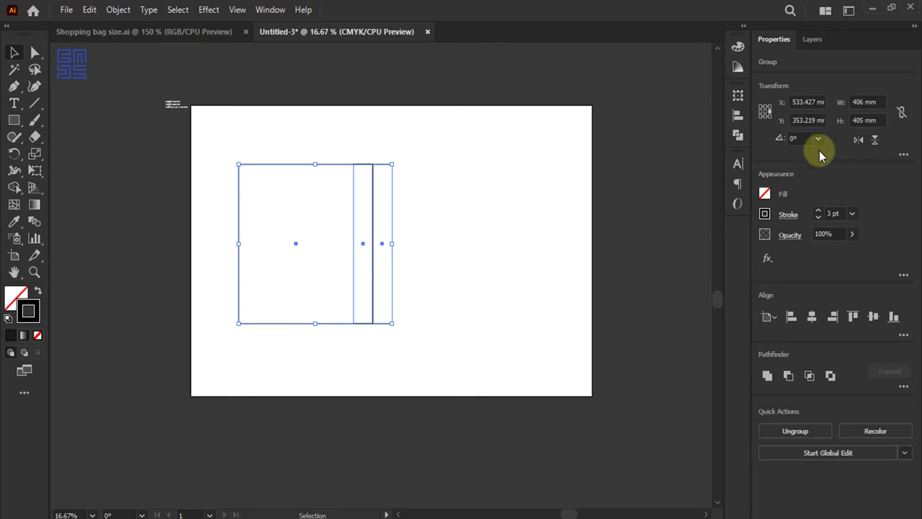
# Step: Add a mirrored copy of the group so a second panel and gusset follow
pyautogui.keyDown('alt'); pyautogui.click(859, 141); pyautogui.keyUp('alt')
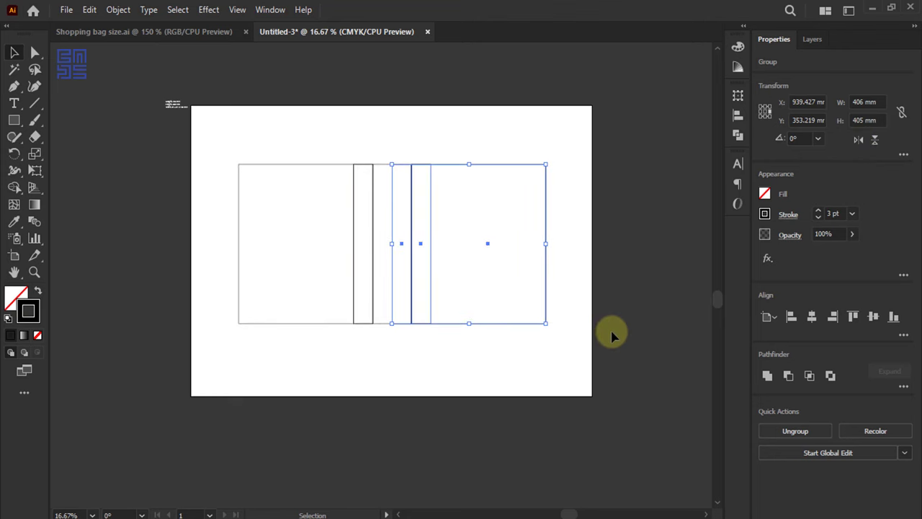
pyautogui.click(766, 112)
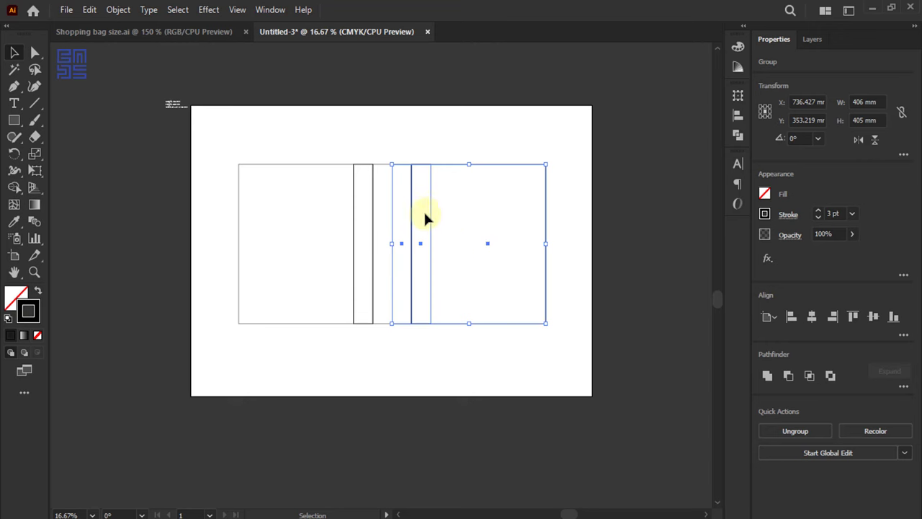
pyautogui.click(859, 139)
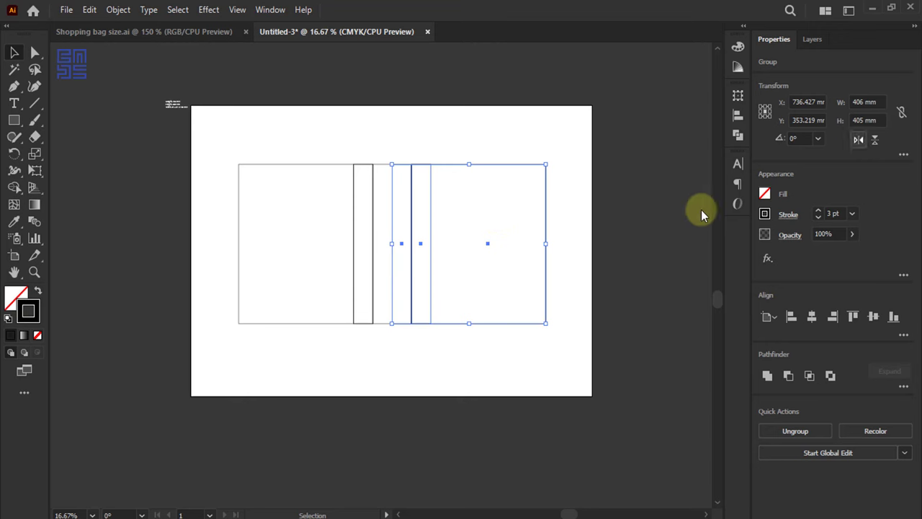
pyautogui.click(560, 278)
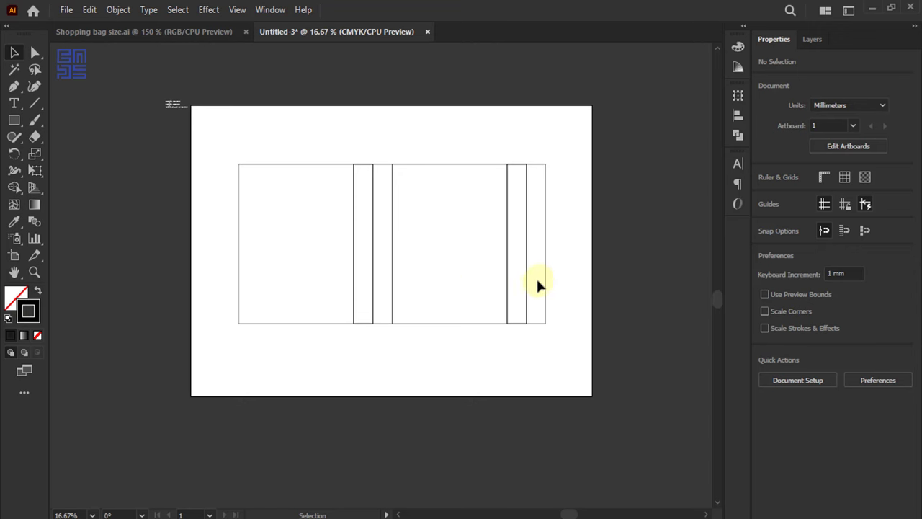
pyautogui.click(148, 32)
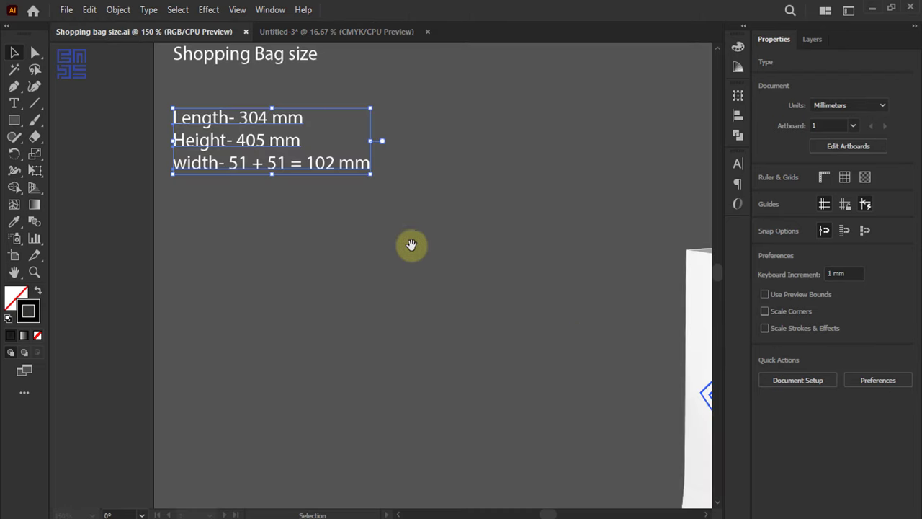
pyautogui.click(324, 168)
pyautogui.moveTo(323, 168); pyautogui.dragTo(224, 129)
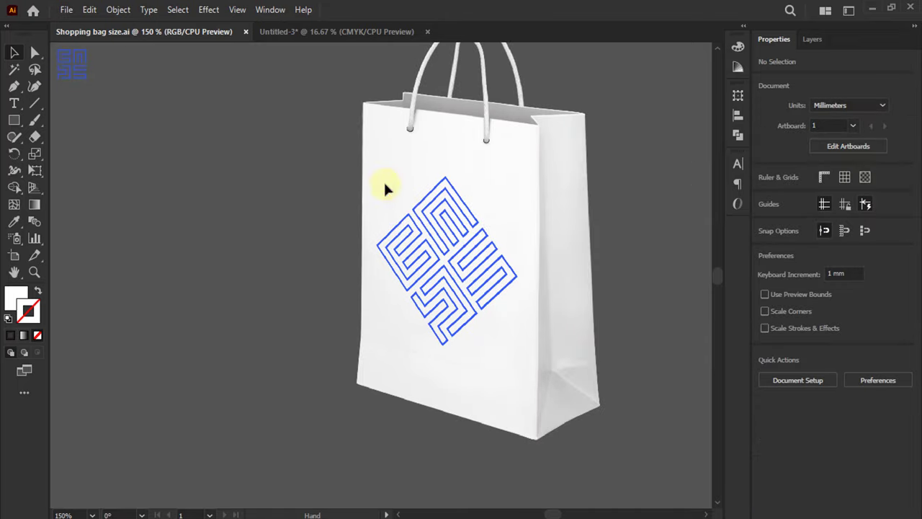
pyautogui.moveTo(387, 195)
pyautogui.mouseDown()
pyautogui.moveTo(223, 180)
pyautogui.moveTo(231, 133)
pyautogui.mouseUp()
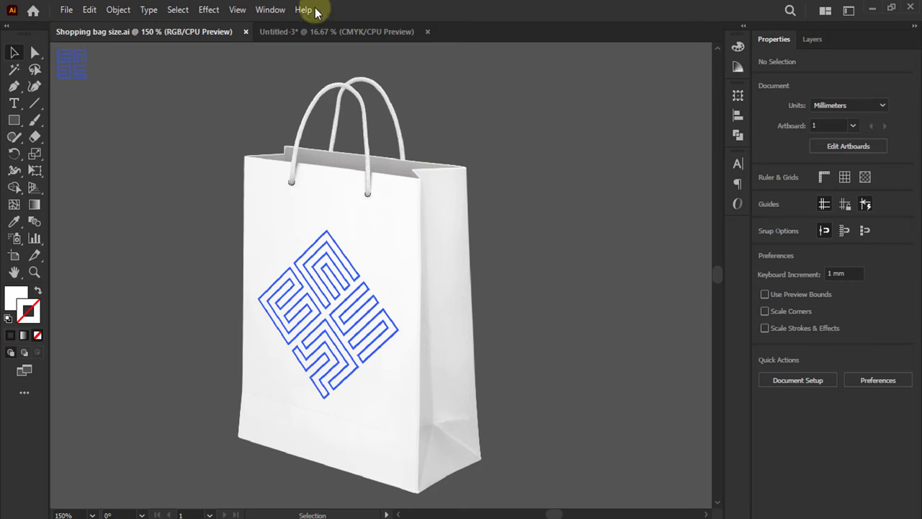
pyautogui.click(294, 33)
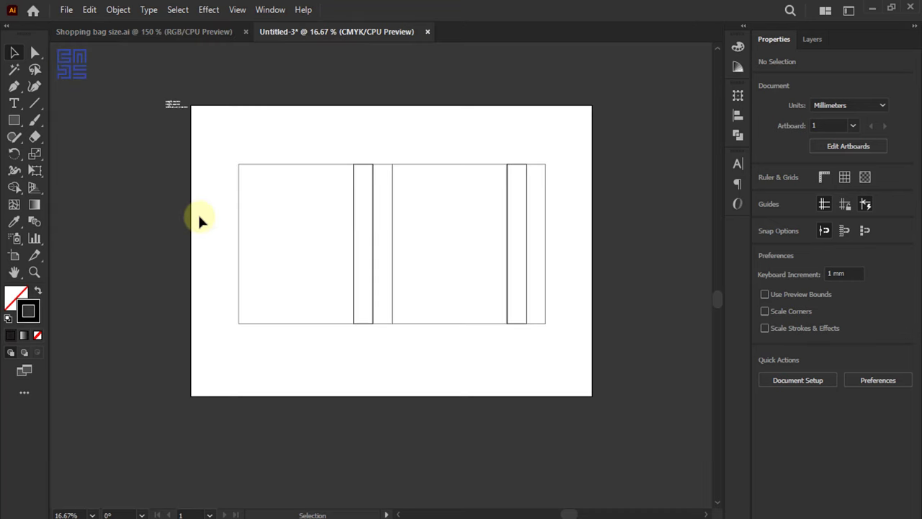
# Step: Mirror a copy of the leftmost panel off its left edge
pyautogui.scroll(1, 248, 225)
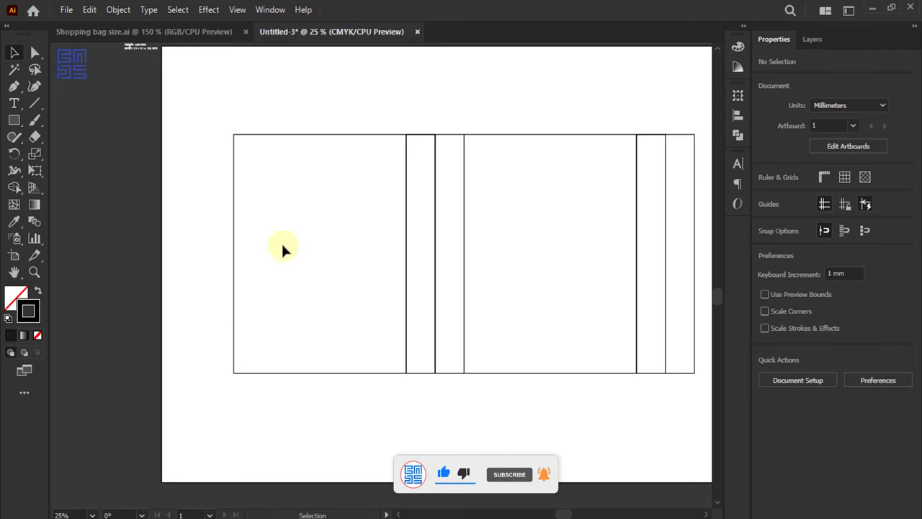
pyautogui.moveTo(212, 115)
pyautogui.mouseDown()
pyautogui.moveTo(258, 214)
pyautogui.moveTo(264, 144)
pyautogui.mouseUp()
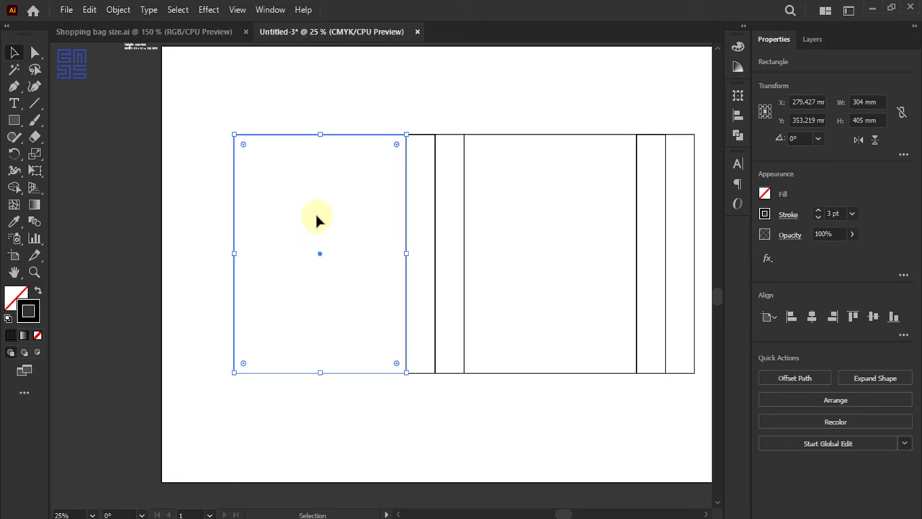
pyautogui.press('a')
pyautogui.press('v')
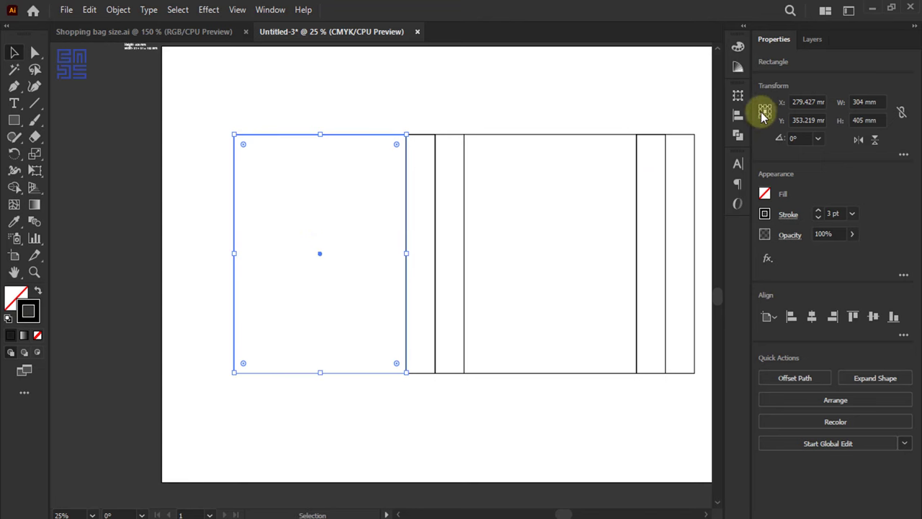
pyautogui.click(761, 112)
pyautogui.click(859, 140)
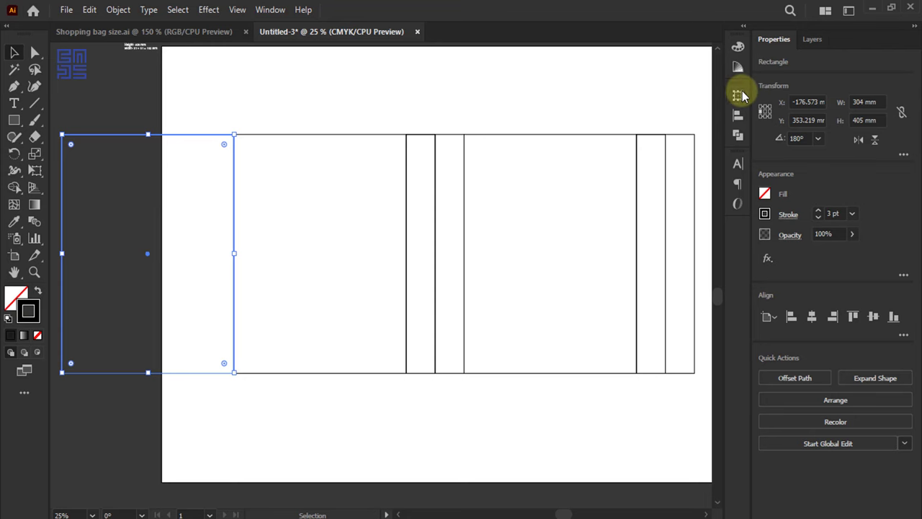
# Step: Resize the new end panel to a 20 mm wide glue strip, anchored at its right edge
pyautogui.click(739, 95)
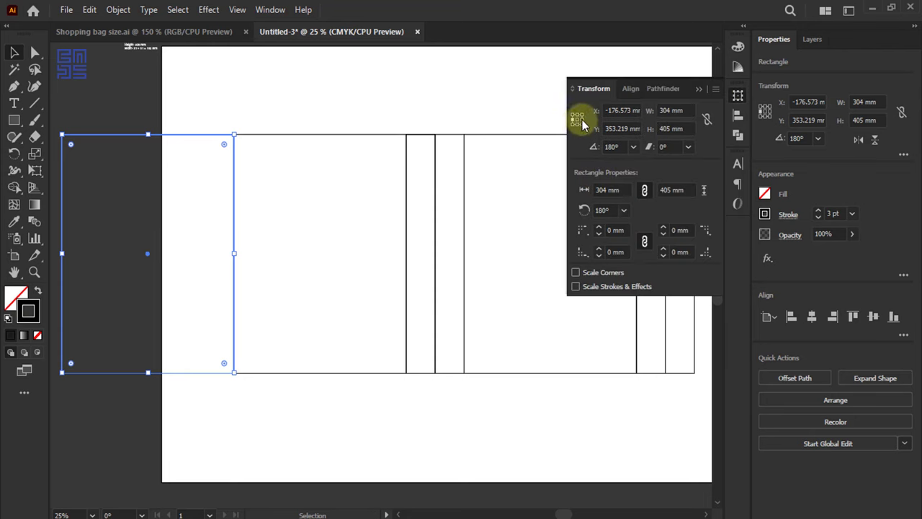
pyautogui.click(581, 119)
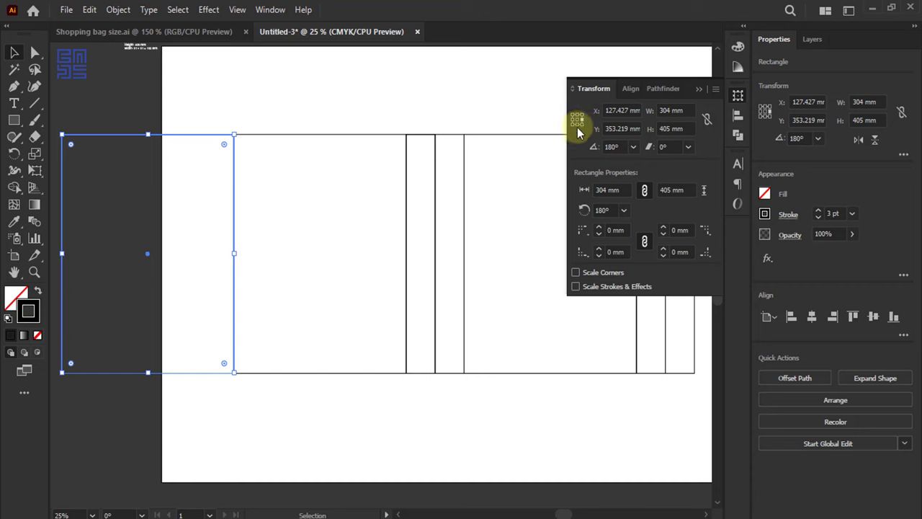
pyautogui.doubleClick(670, 111)
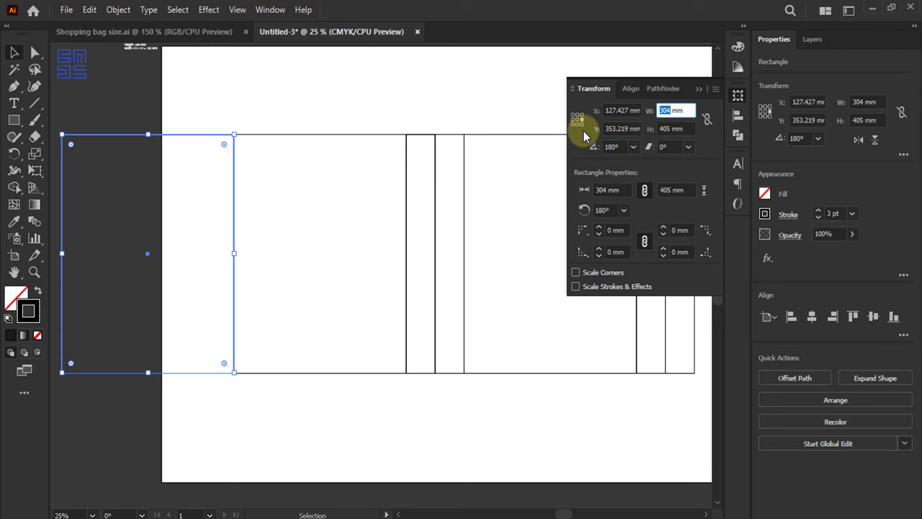
pyautogui.write('20')
pyautogui.press('Return')
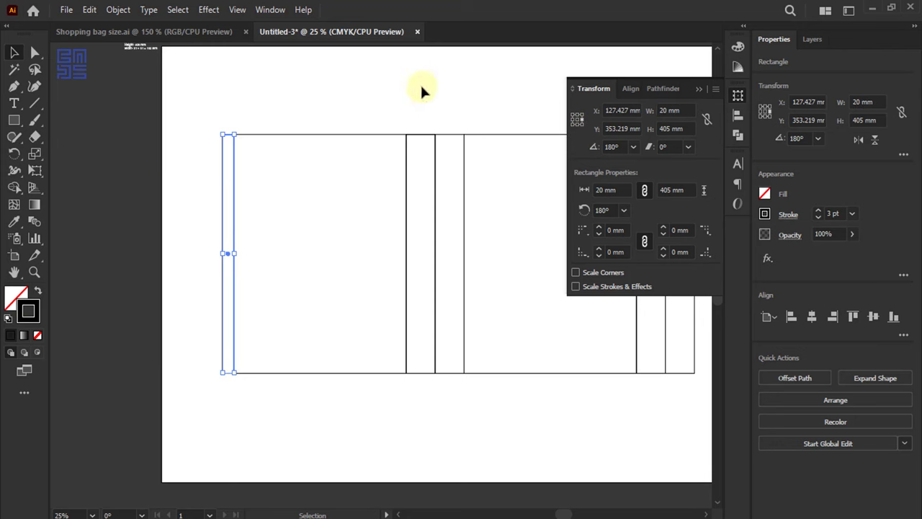
pyautogui.click(281, 144)
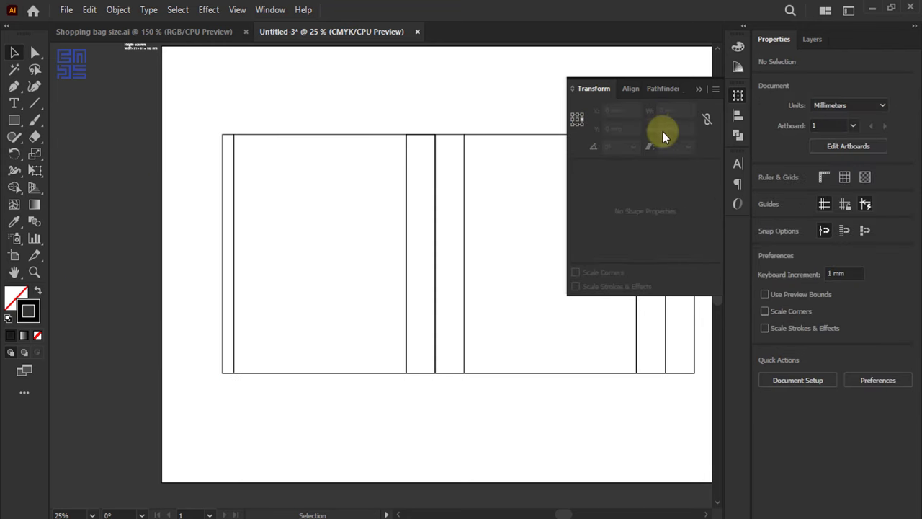
pyautogui.click(699, 88)
pyautogui.scroll(-1, 274, 187)
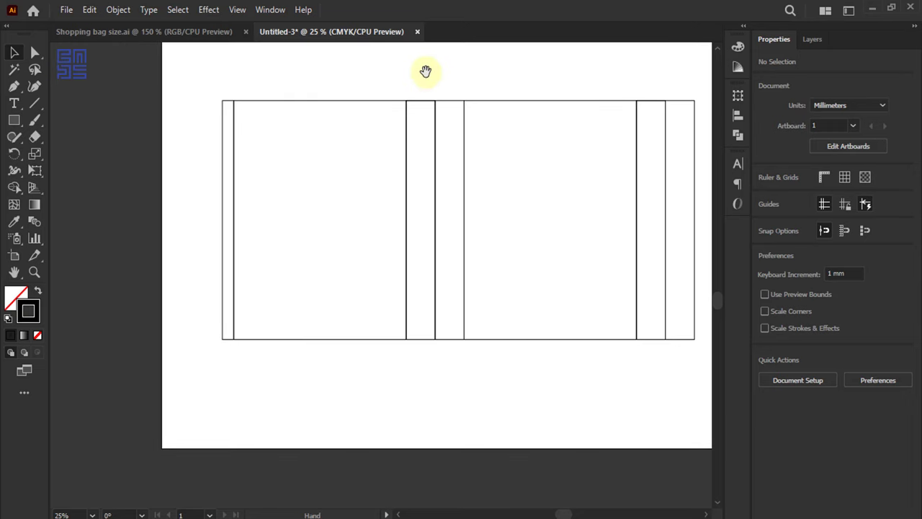
pyautogui.moveTo(426, 71); pyautogui.dragTo(360, 134)
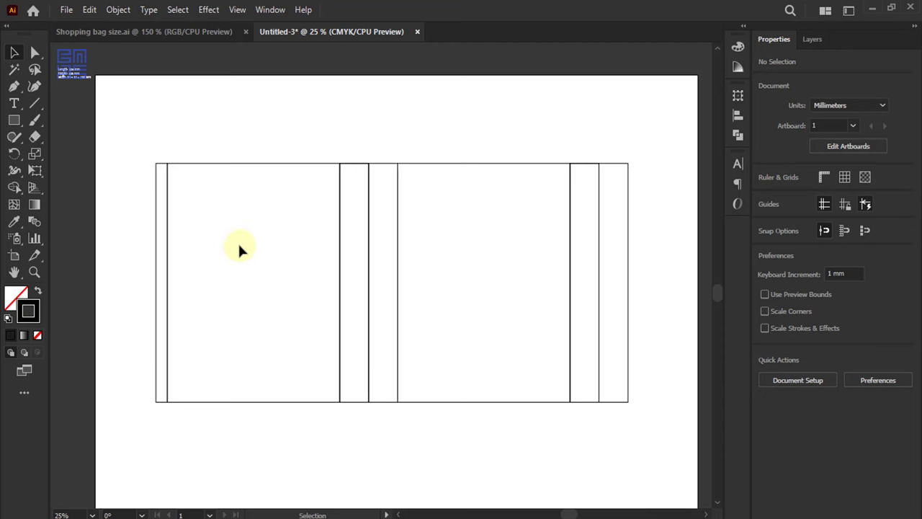
# Step: Switch to the Shopping bag size.ai mockup and zoom in on its top opening and rope handles
pyautogui.click(222, 35)
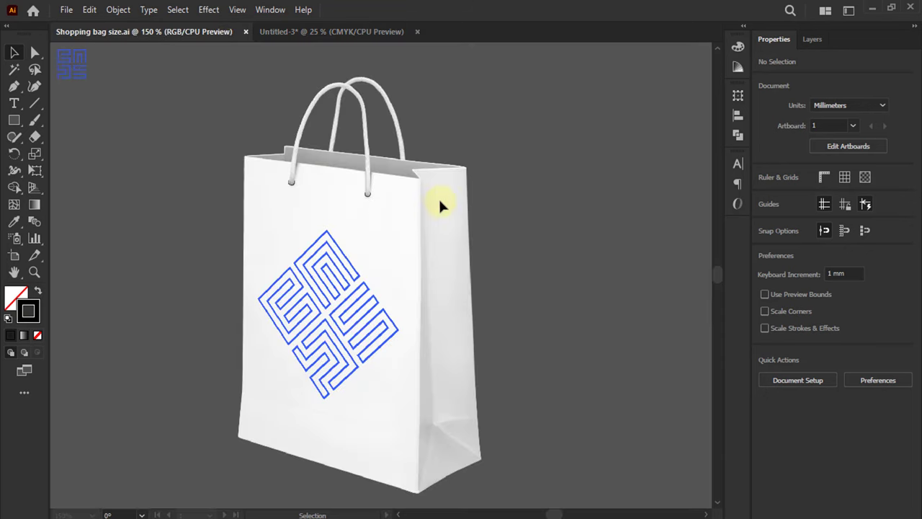
pyautogui.scroll(1, 305, 154)
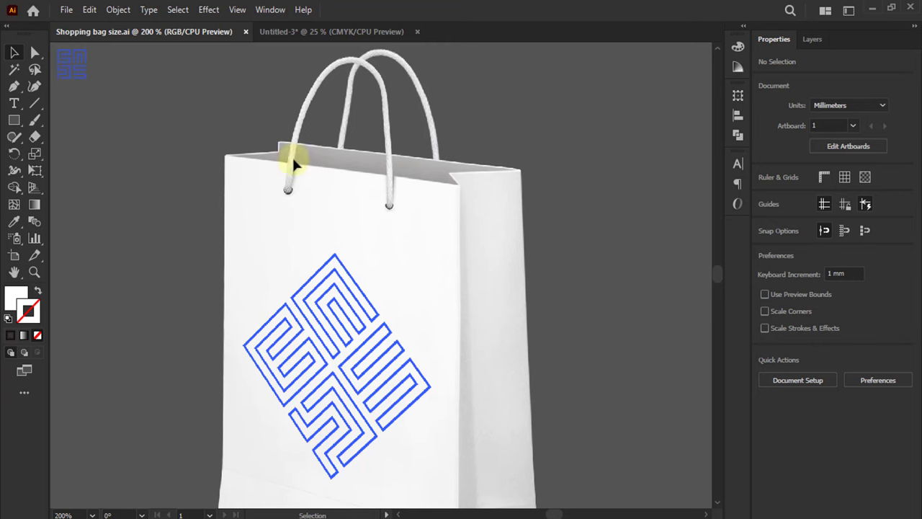
# Step: Back in Untitled-3, select all the dieline panels and group them
pyautogui.click(274, 29)
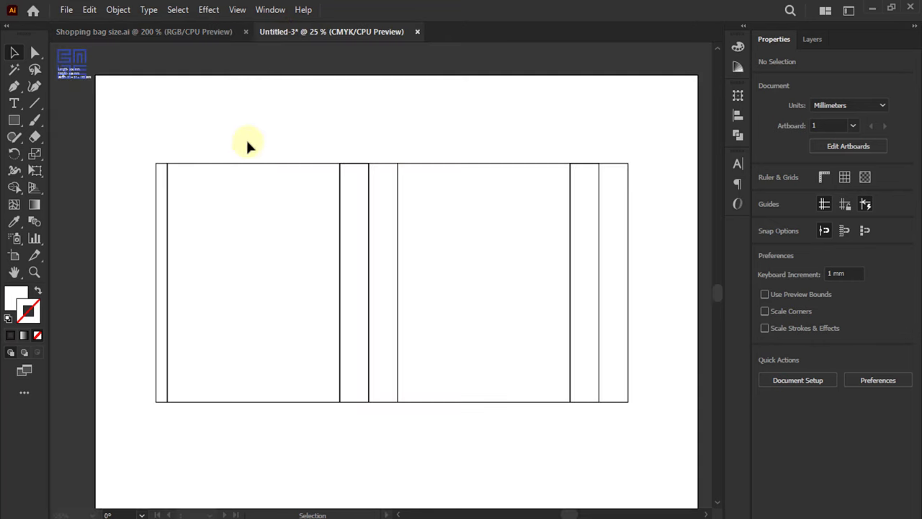
pyautogui.moveTo(138, 136); pyautogui.dragTo(647, 209)
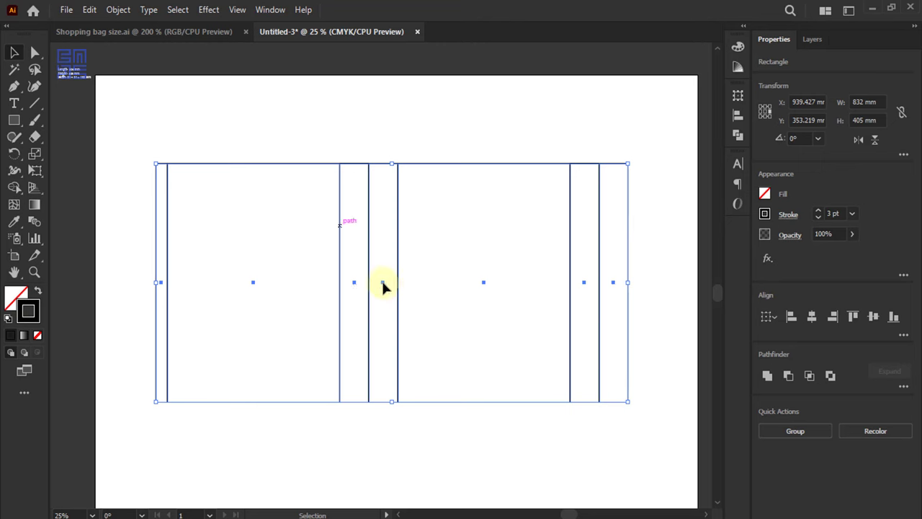
pyautogui.press('a')
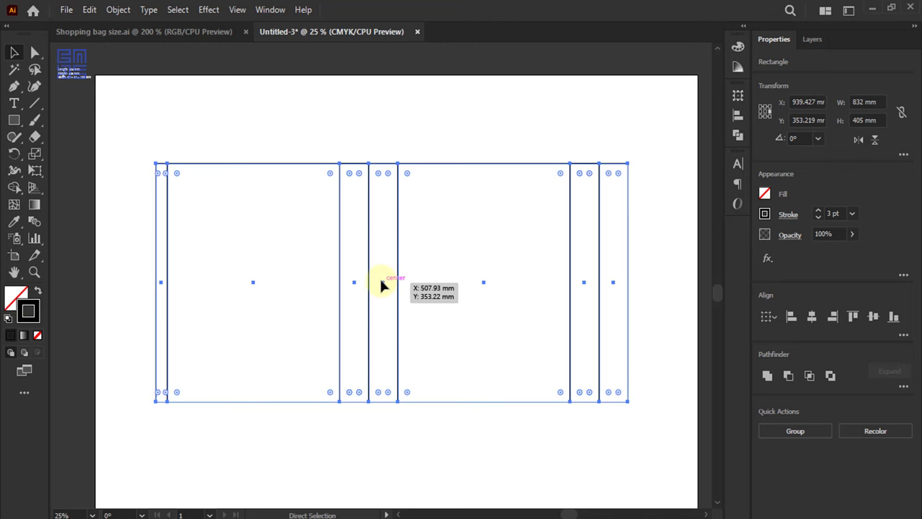
pyautogui.press('v')
pyautogui.scroll(-1, 299, 254)
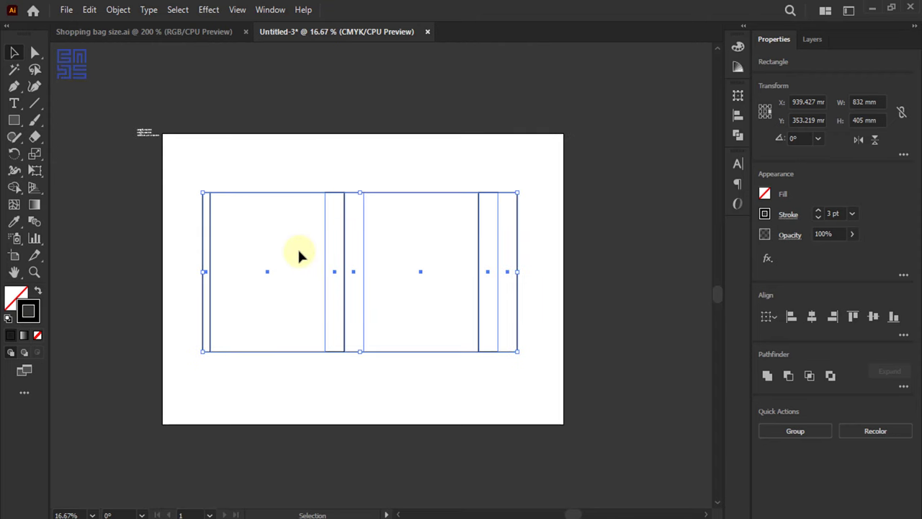
pyautogui.press('a')
pyautogui.hotkey('ctrl', 'g')
pyautogui.press('v')
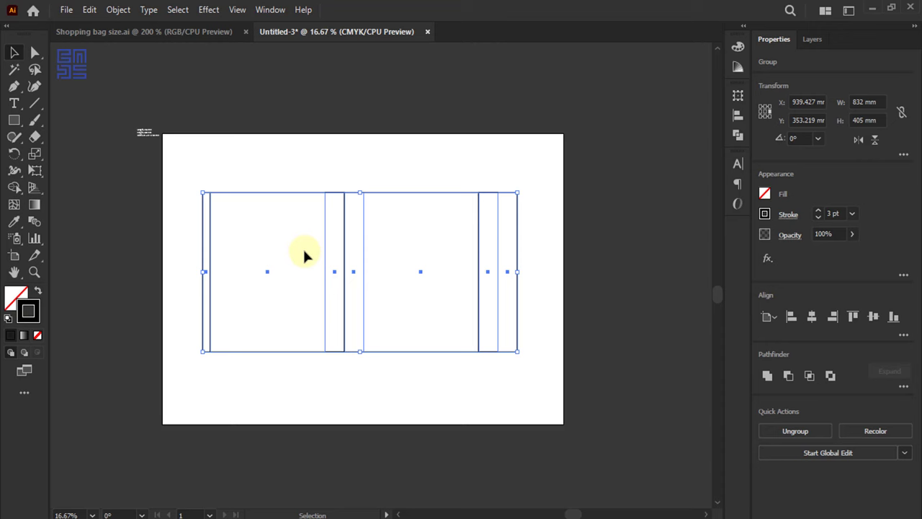
# Step: Flip a copy of the 832 × 405 mm group vertically about its centre, placed above
pyautogui.click(765, 112)
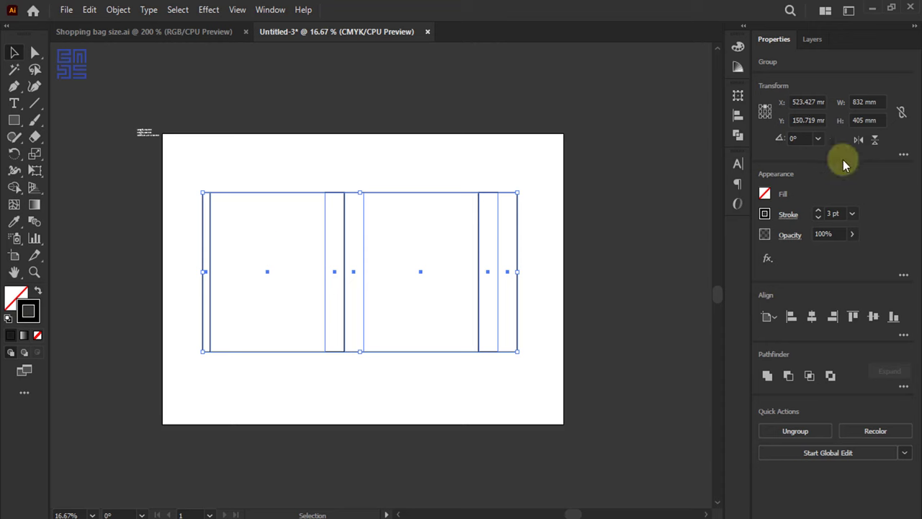
pyautogui.click(875, 141)
pyautogui.scroll(1, 372, 333)
pyautogui.scroll(2, 361, 217)
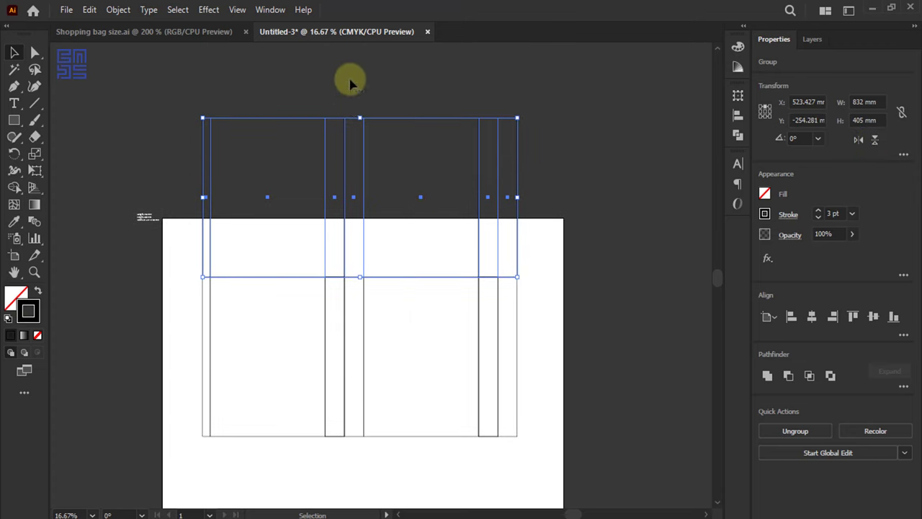
pyautogui.hotkey('ctrl', 'z')
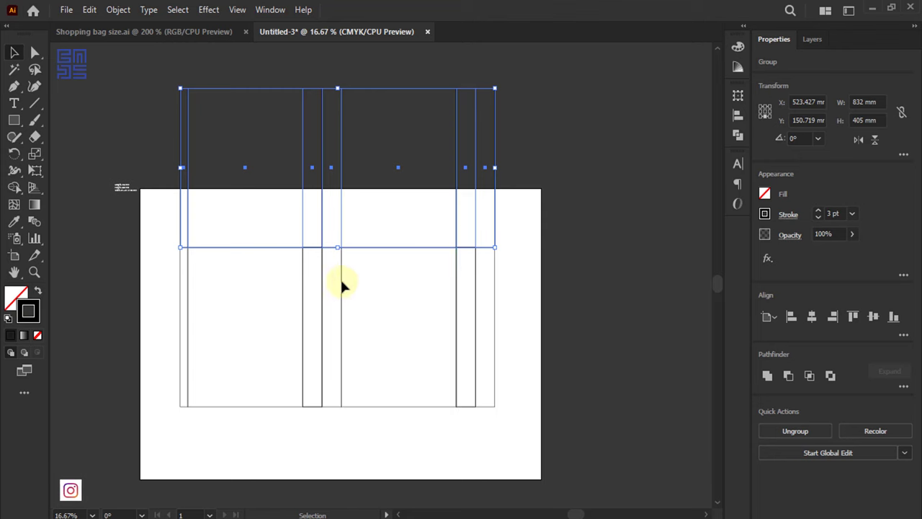
# Step: Set the mirrored copy's height to 102 mm, making an 832 × 102 mm strip
pyautogui.click(737, 95)
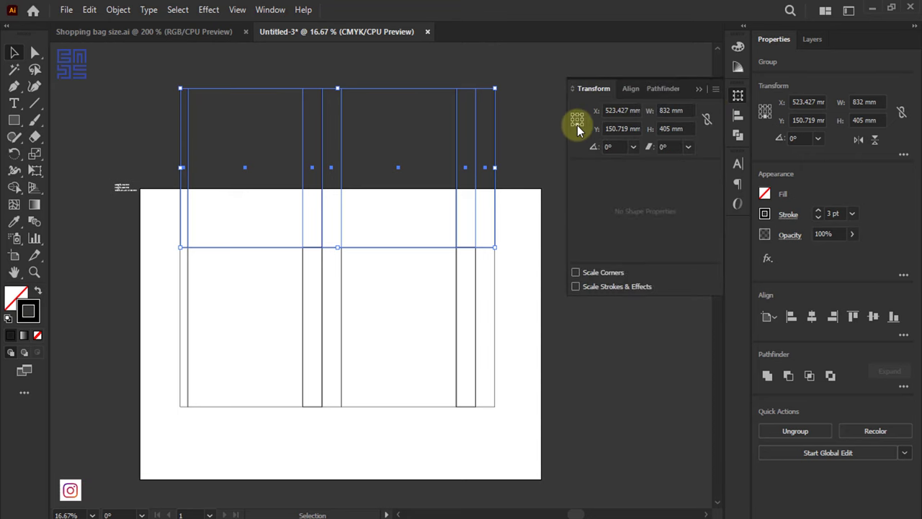
pyautogui.doubleClick(669, 128)
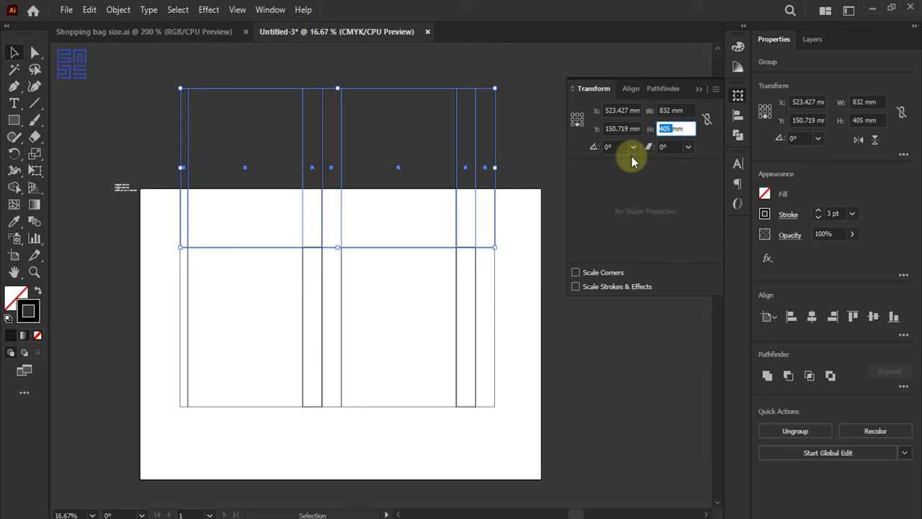
pyautogui.write('102')
pyautogui.press('Return')
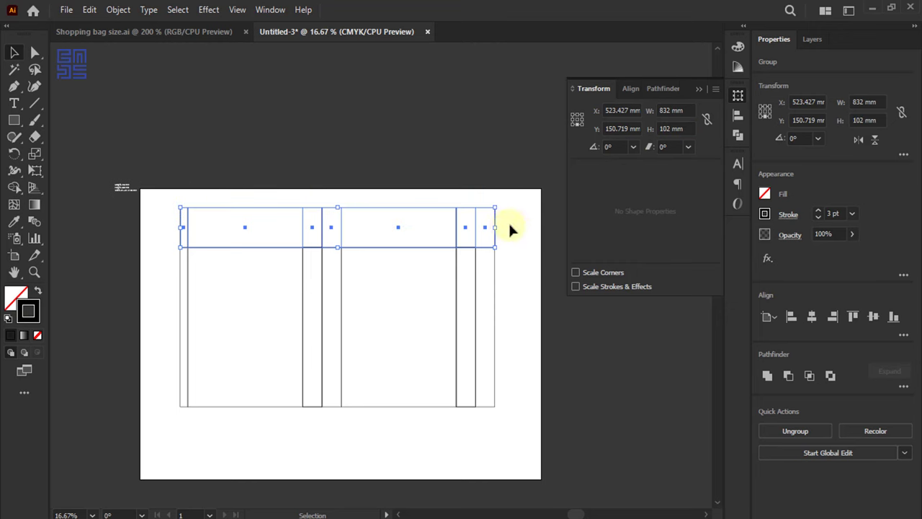
pyautogui.click(700, 89)
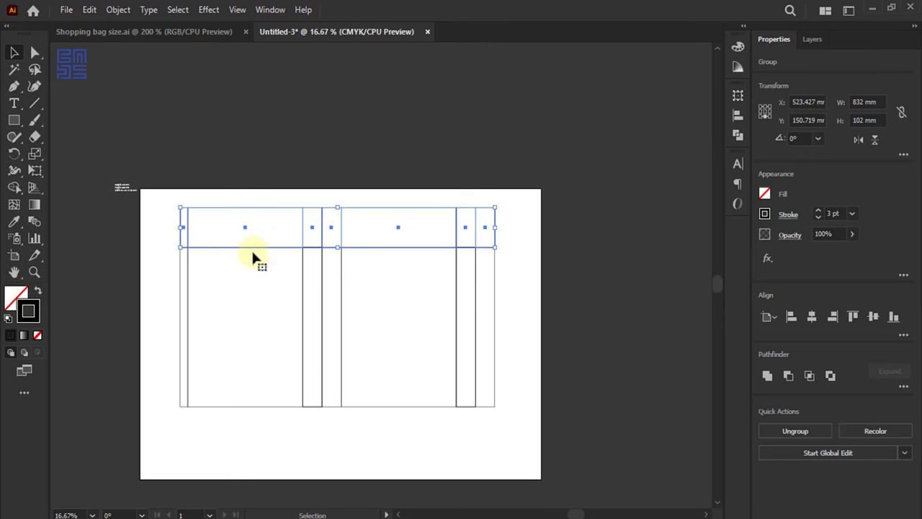
pyautogui.scroll(1, 262, 213)
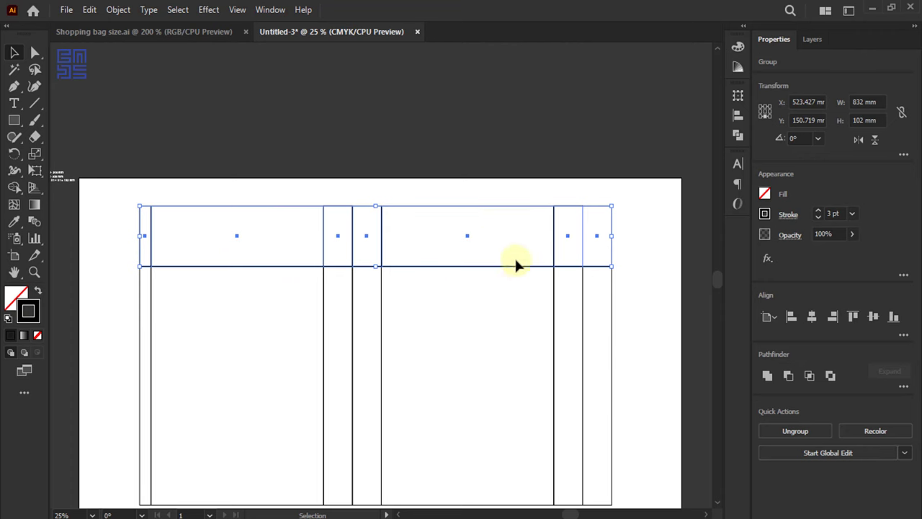
# Step: Create an 11 × 11 mm circle with the Ellipse tool
pyautogui.click(296, 237)
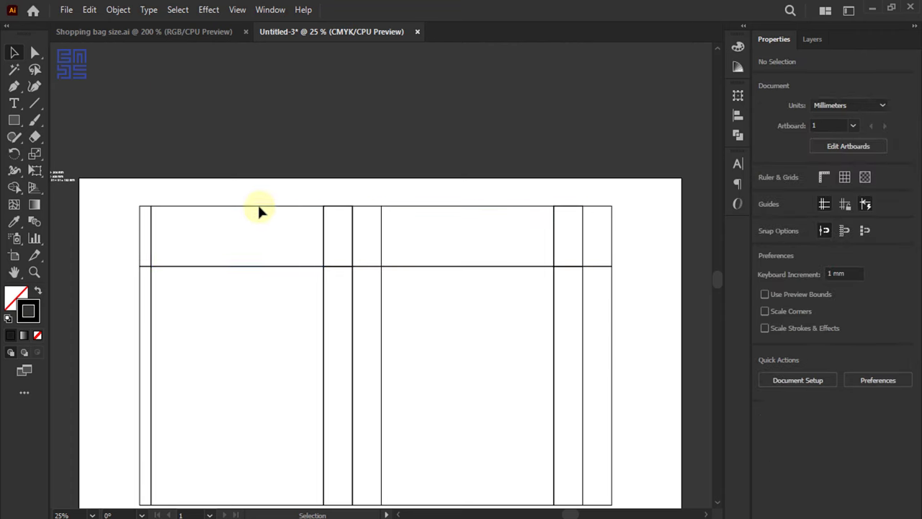
pyautogui.click(309, 247)
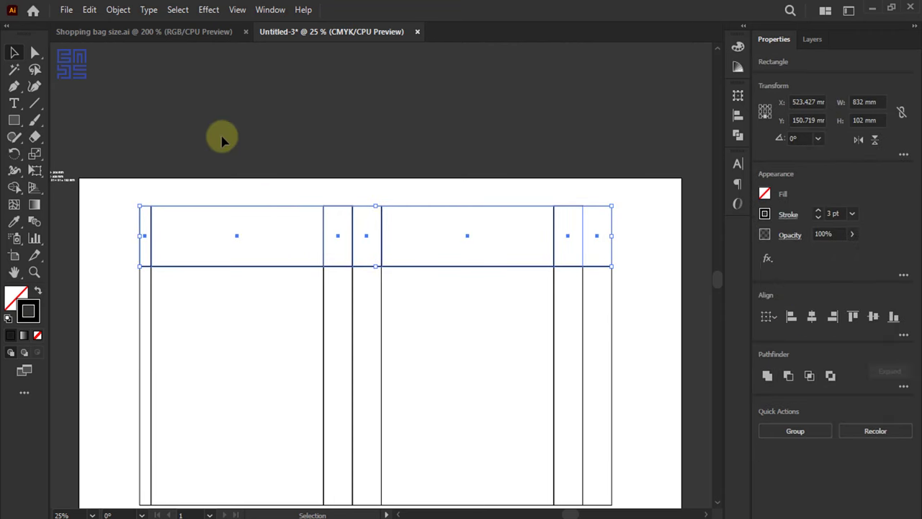
pyautogui.click(175, 254)
pyautogui.scroll(1, 222, 270)
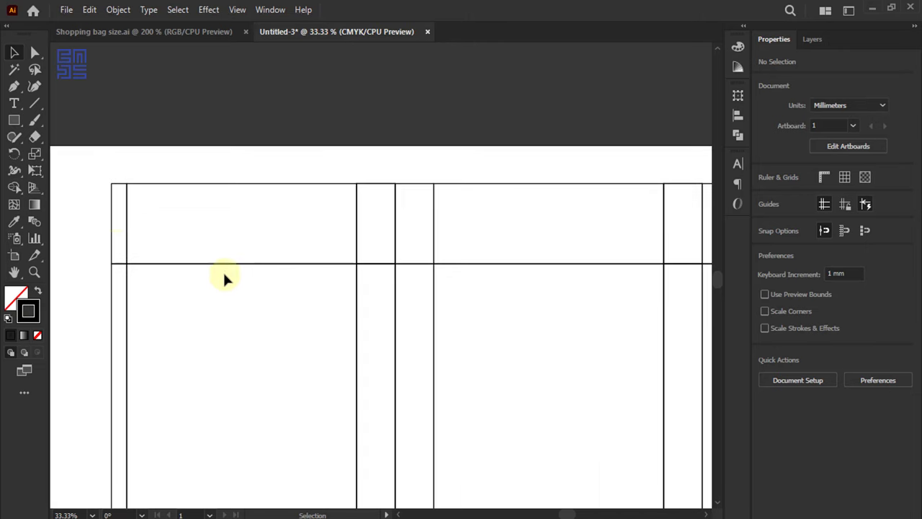
pyautogui.click(14, 120)
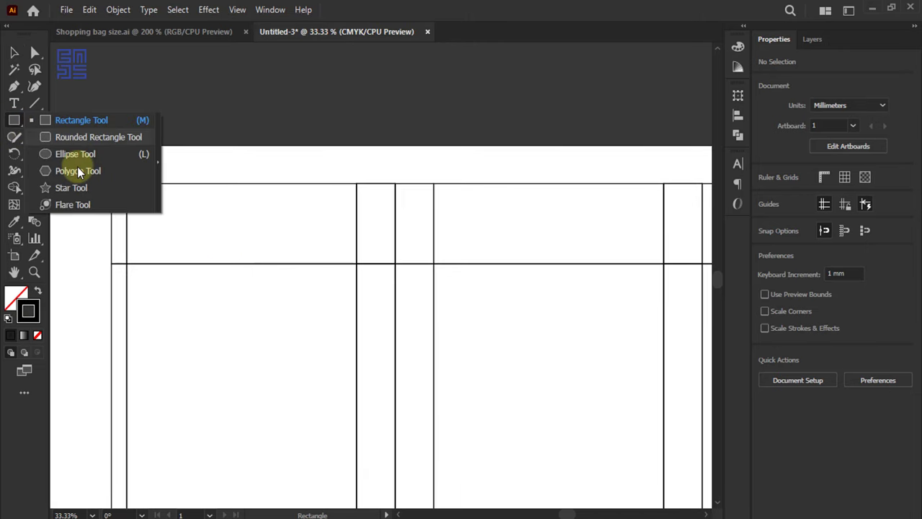
pyautogui.click(72, 153)
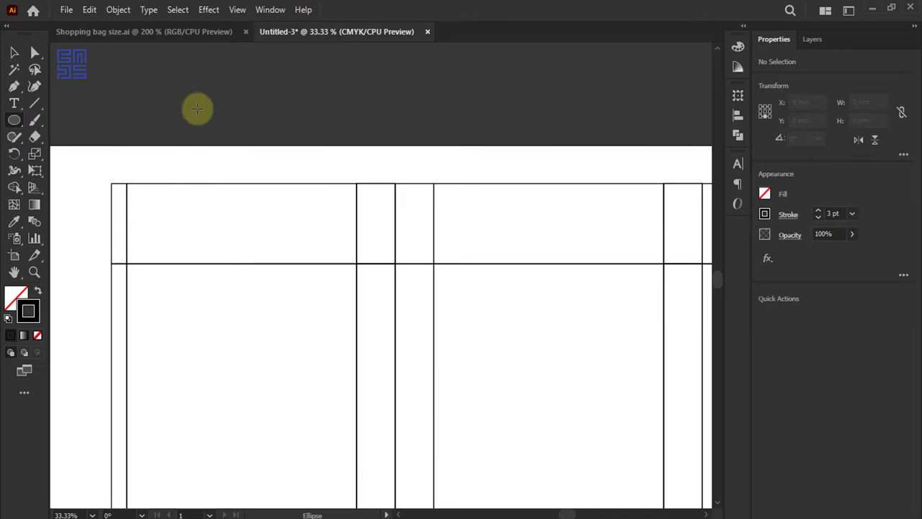
pyautogui.click(197, 108)
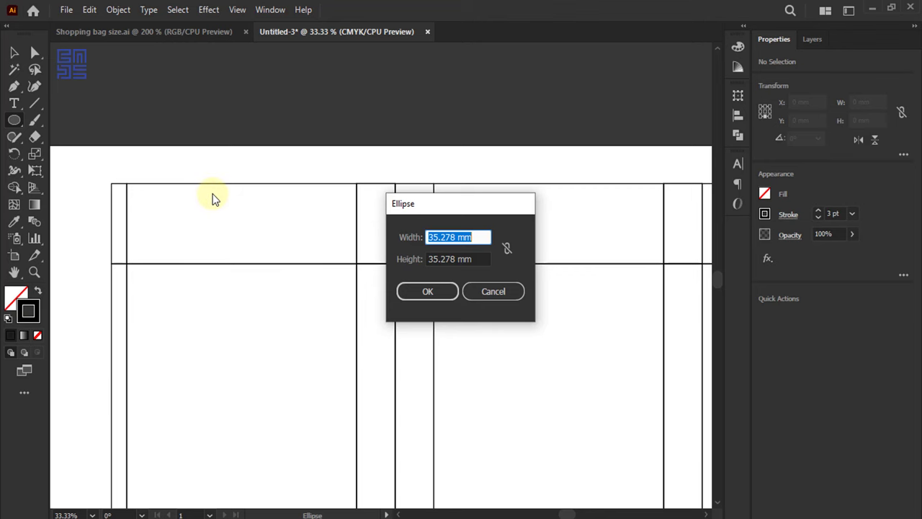
pyautogui.doubleClick(451, 237)
pyautogui.write('11mm')
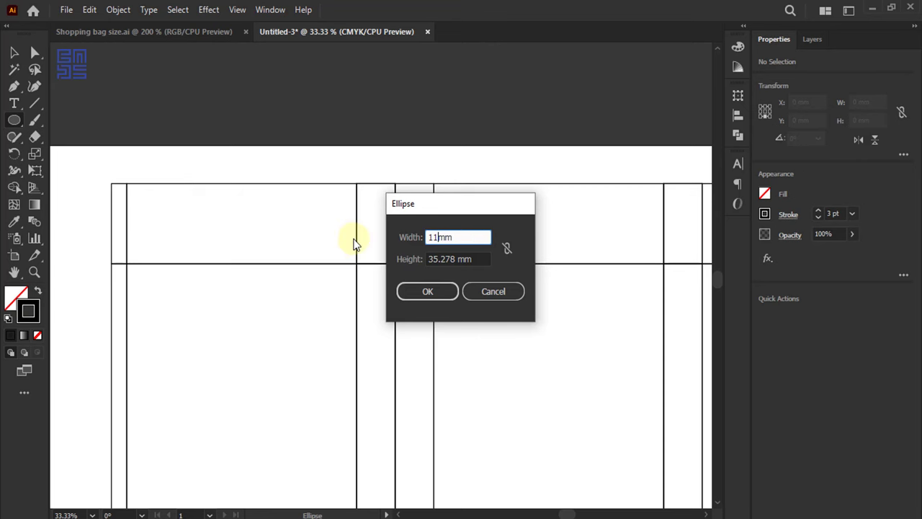
pyautogui.write('1')
pyautogui.doubleClick(455, 260)
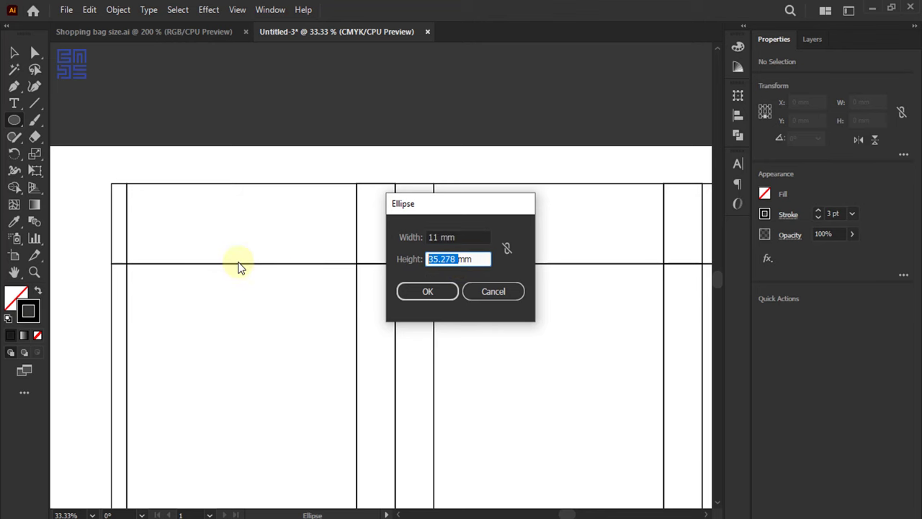
pyautogui.write('11')
pyautogui.click(412, 291)
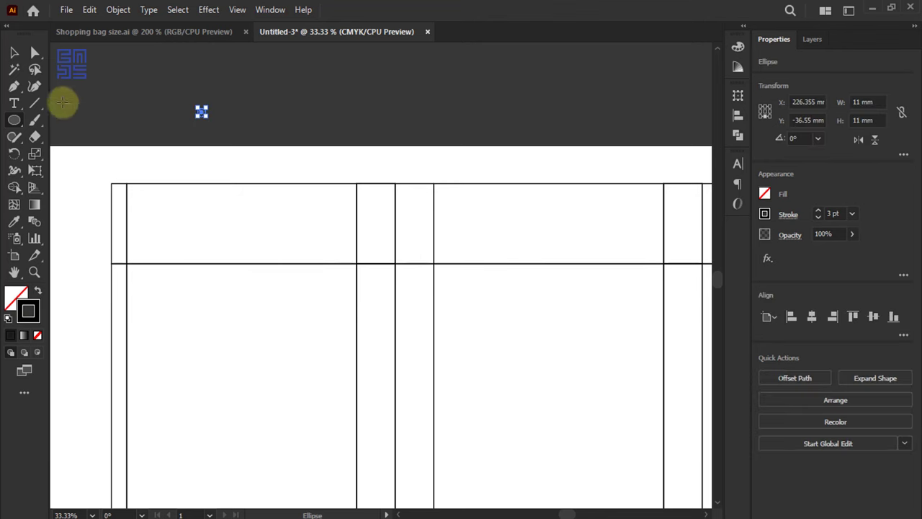
# Step: Move the circle into the left panel of the top fold strip
pyautogui.click(13, 53)
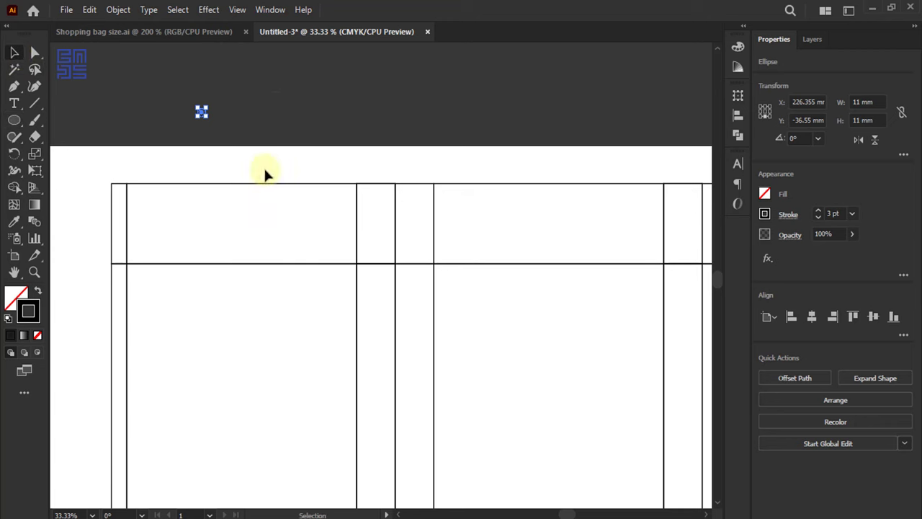
pyautogui.click(198, 130)
pyautogui.moveTo(203, 114)
pyautogui.mouseDown()
pyautogui.moveTo(193, 232)
pyautogui.moveTo(207, 217)
pyautogui.mouseUp()
pyautogui.click(209, 31)
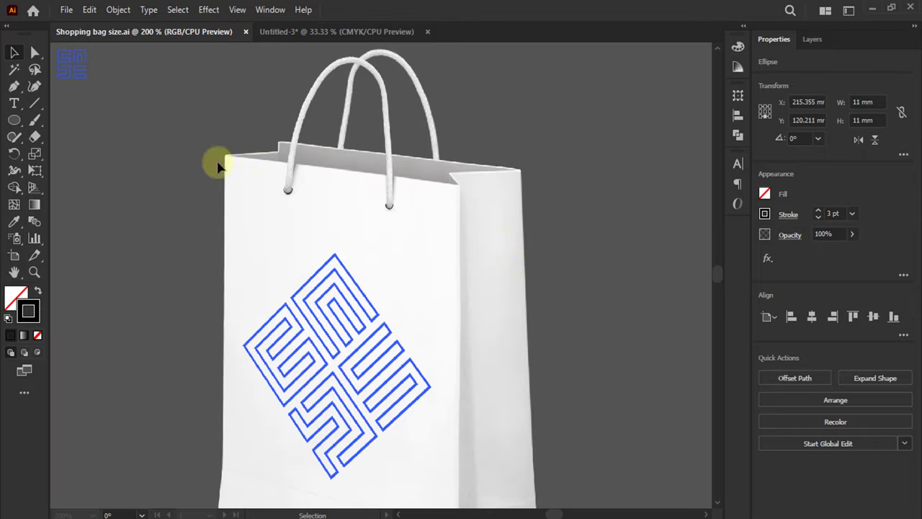
pyautogui.click(305, 202)
pyautogui.scroll(2, 295, 189)
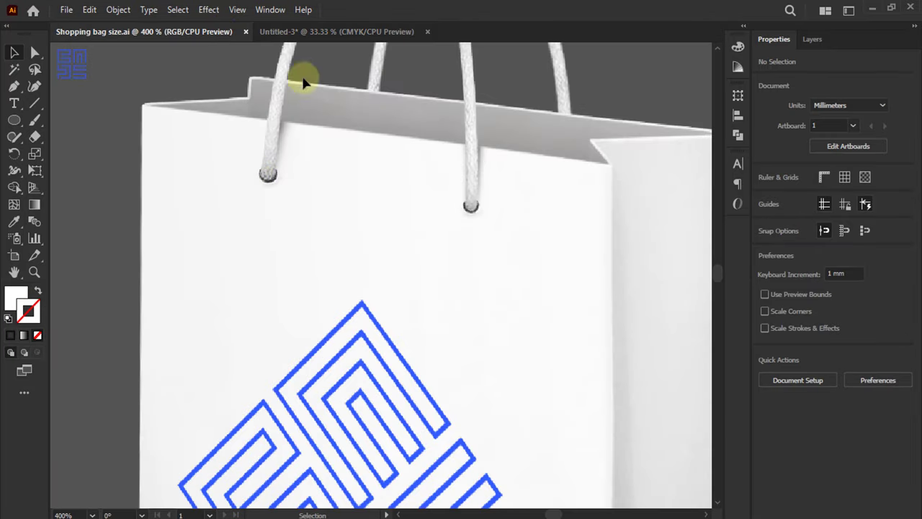
pyautogui.click(296, 32)
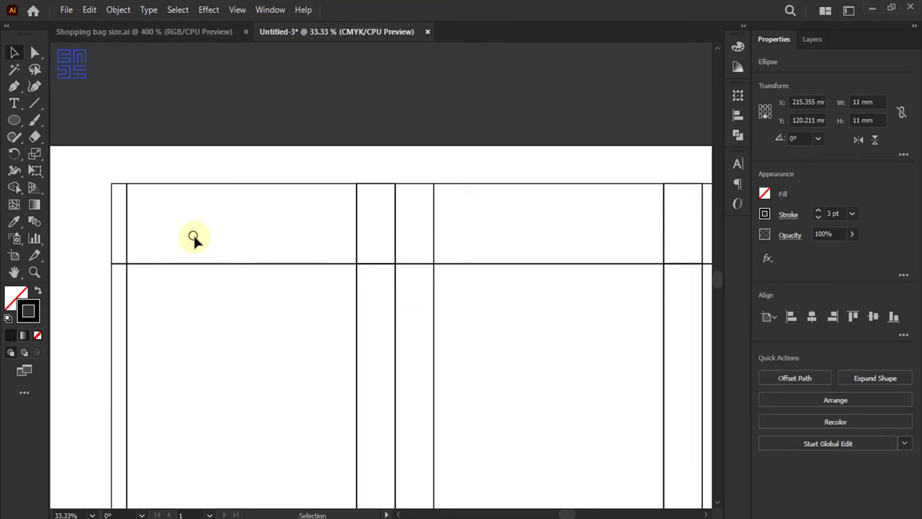
# Step: Narrow the top-left strip cell to 152 mm wide
pyautogui.moveTo(193, 240)
pyautogui.mouseDown()
pyautogui.moveTo(178, 199)
pyautogui.moveTo(186, 224)
pyautogui.moveTo(193, 136)
pyautogui.mouseUp()
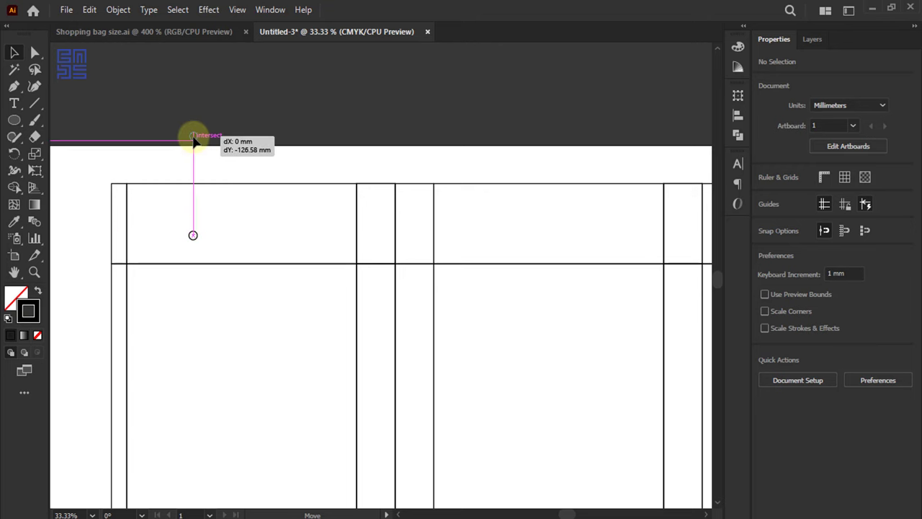
pyautogui.click(324, 189)
pyautogui.click(294, 184)
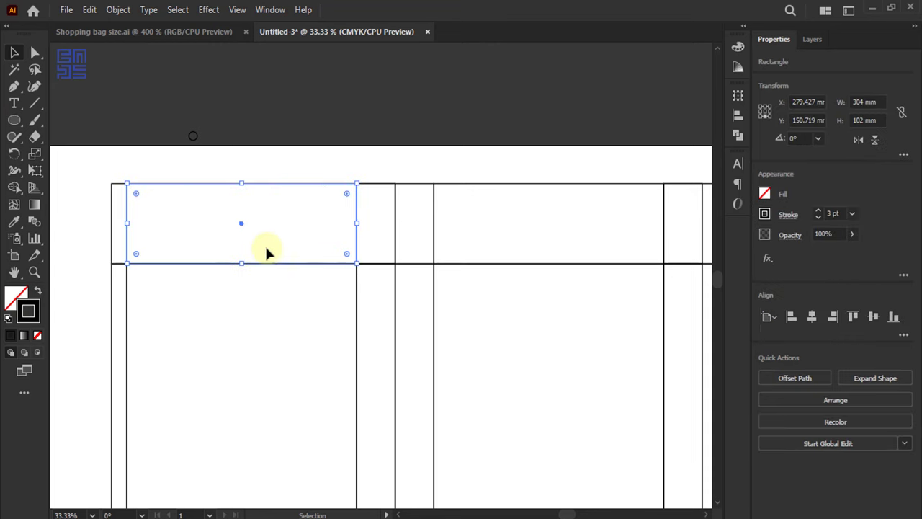
pyautogui.press('a')
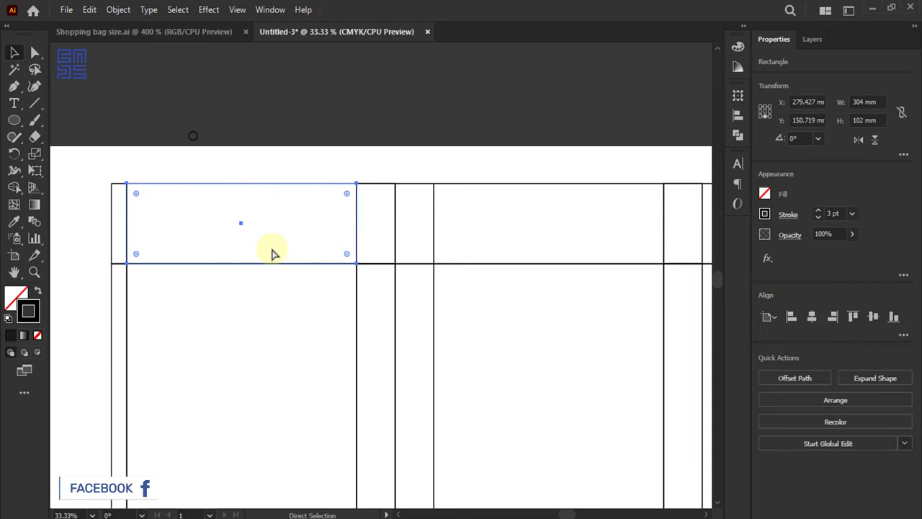
pyautogui.press('v')
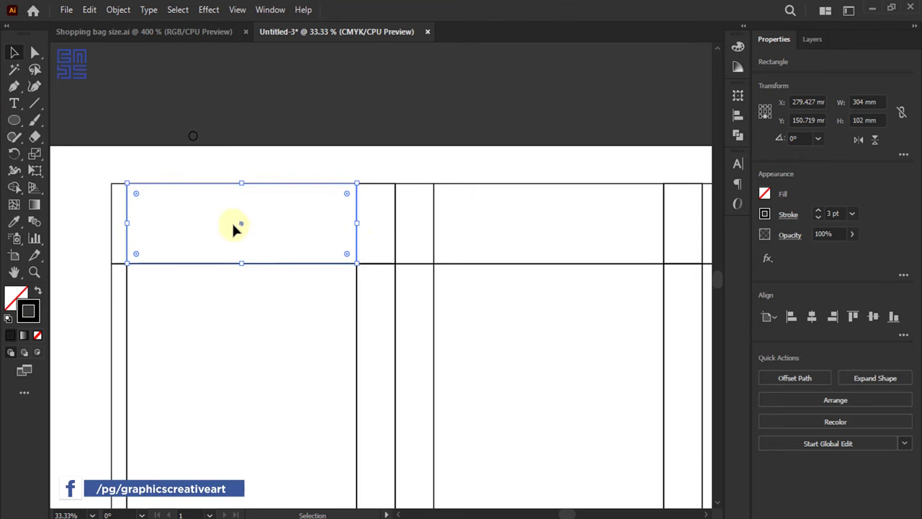
pyautogui.moveTo(356, 224); pyautogui.dragTo(243, 228)
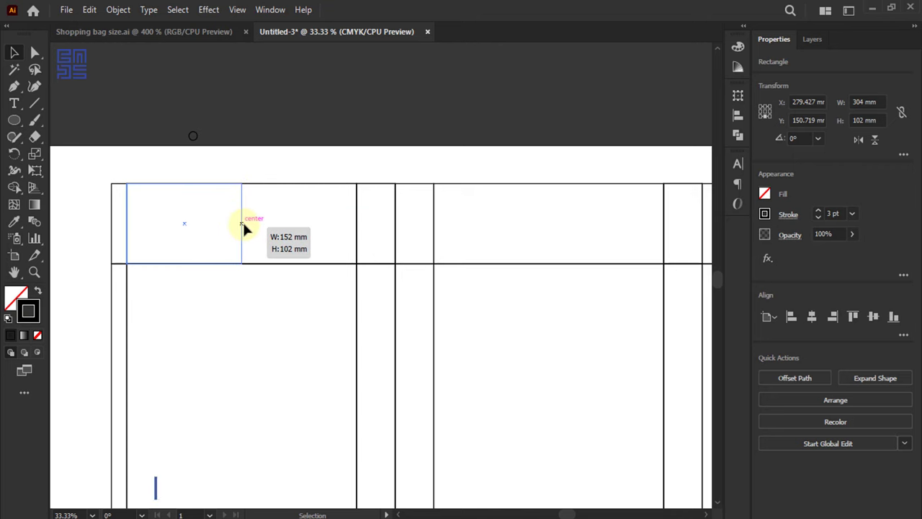
pyautogui.moveTo(243, 225); pyautogui.dragTo(243, 226)
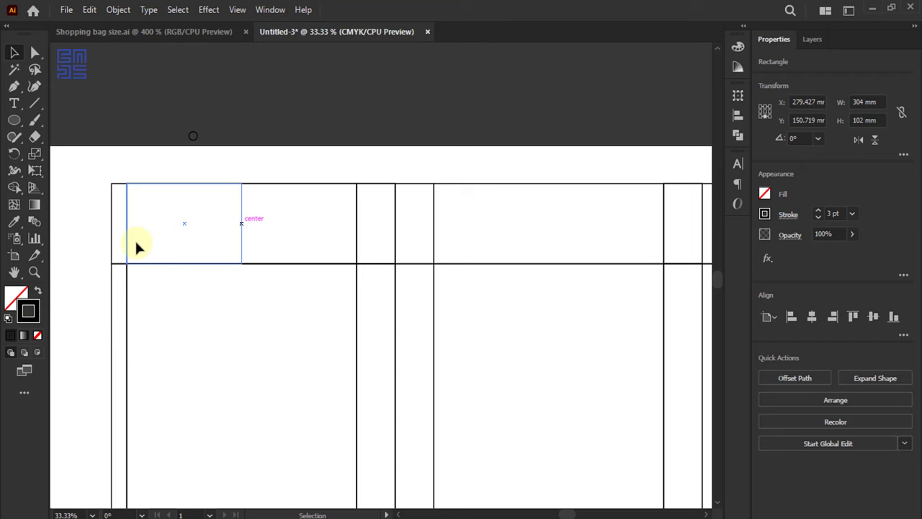
# Step: Centre the handle hole horizontally and vertically inside the 152 mm cell
pyautogui.keyDown('shift'); pyautogui.click(193, 137); pyautogui.keyUp('shift')
pyautogui.keyDown('shift'); pyautogui.click(241, 241); pyautogui.keyUp('shift')
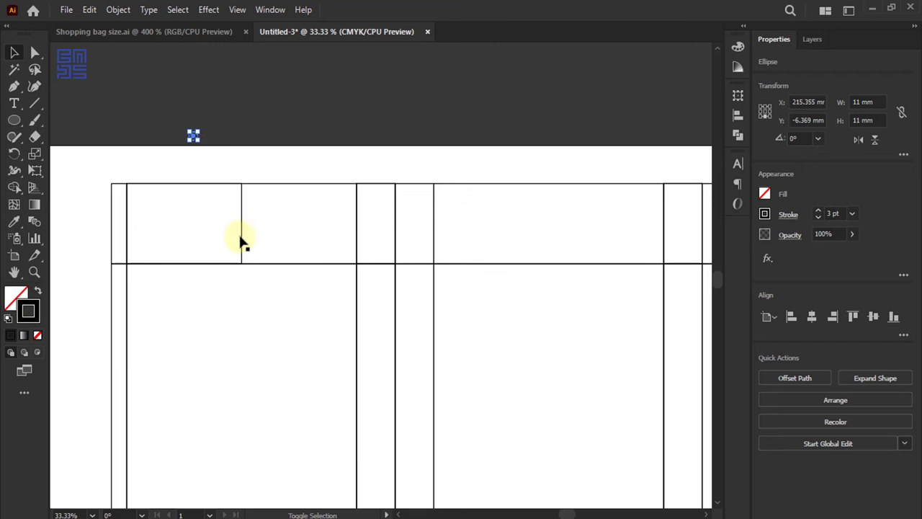
pyautogui.keyDown('shift'); pyautogui.click(242, 239); pyautogui.keyUp('shift')
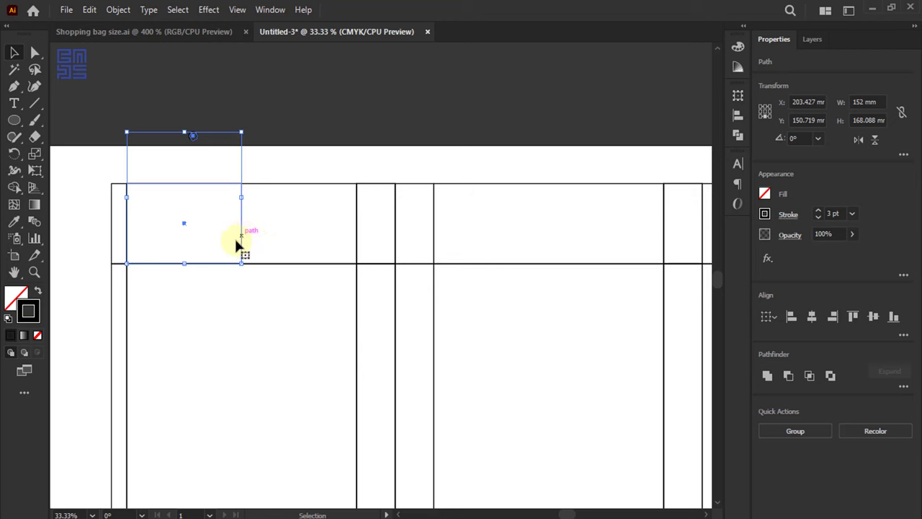
pyautogui.click(237, 245)
pyautogui.click(812, 316)
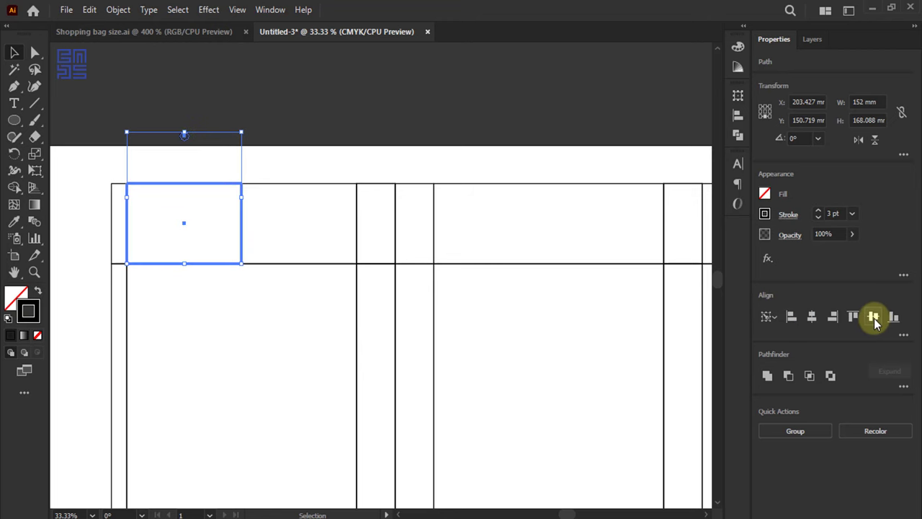
pyautogui.click(874, 317)
pyautogui.click(282, 132)
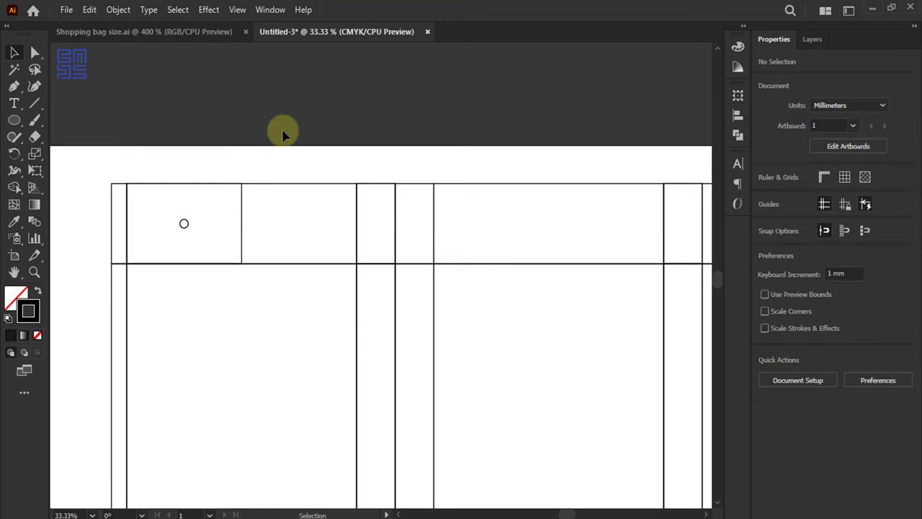
# Step: Mirror a copy of the cell and hole to the right about the top-right corner
pyautogui.click(185, 227)
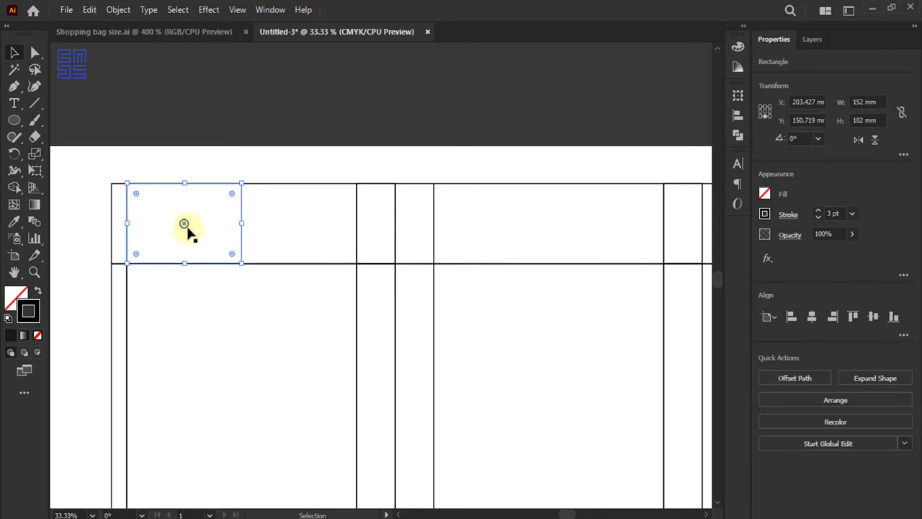
pyautogui.moveTo(185, 225); pyautogui.dragTo(307, 225)
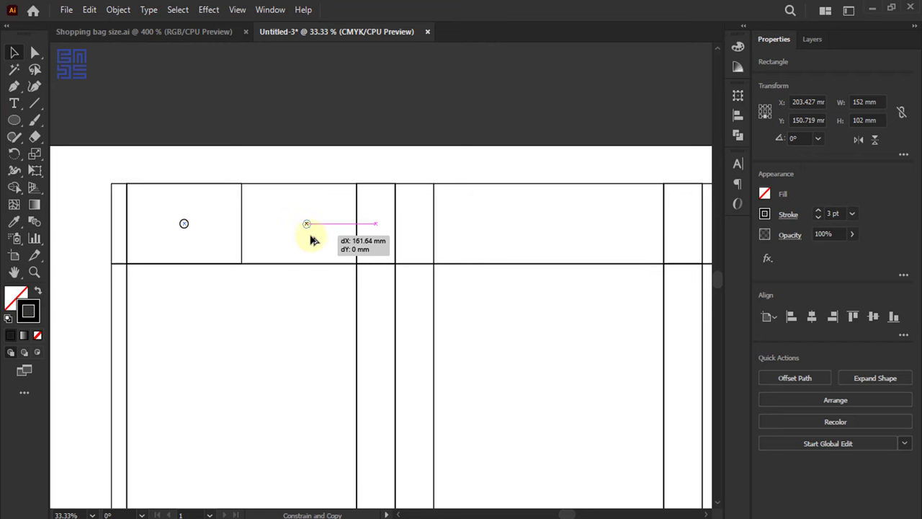
pyautogui.hotkey('ctrl', 'z')
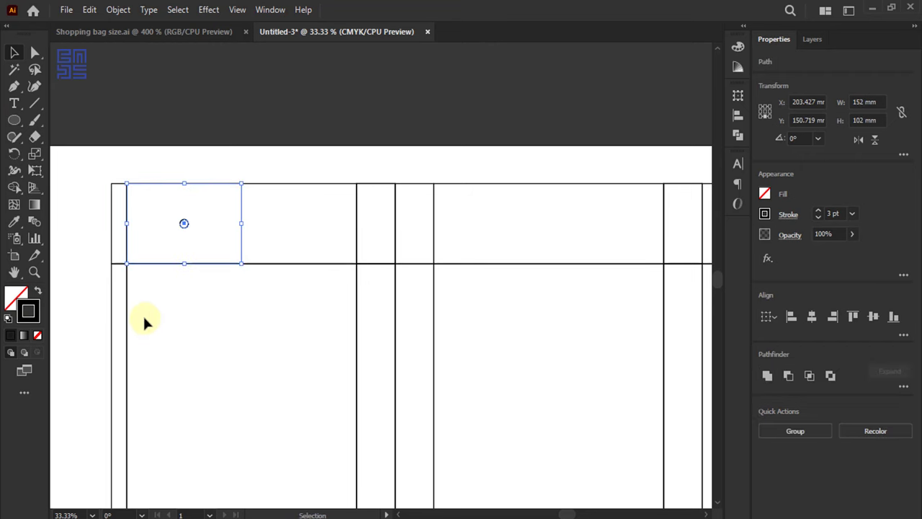
pyautogui.press('a')
pyautogui.press('v')
pyautogui.click(770, 106)
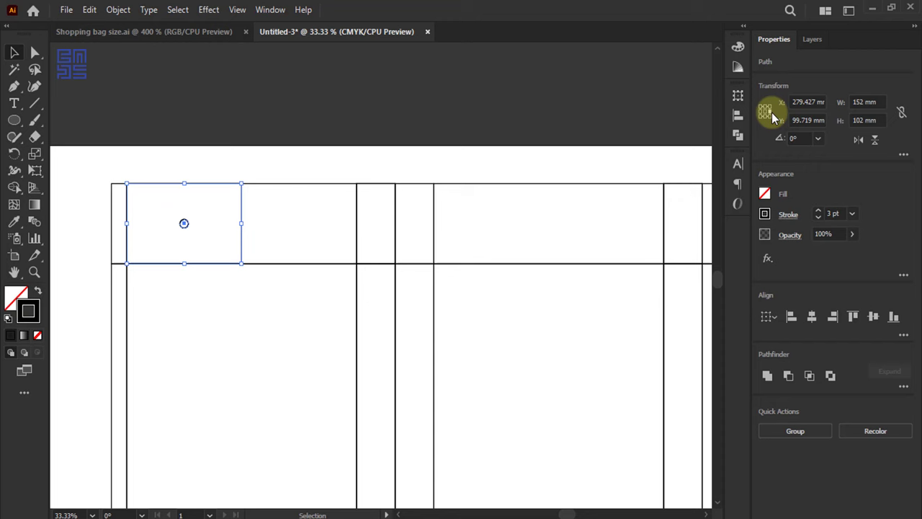
pyautogui.click(859, 140)
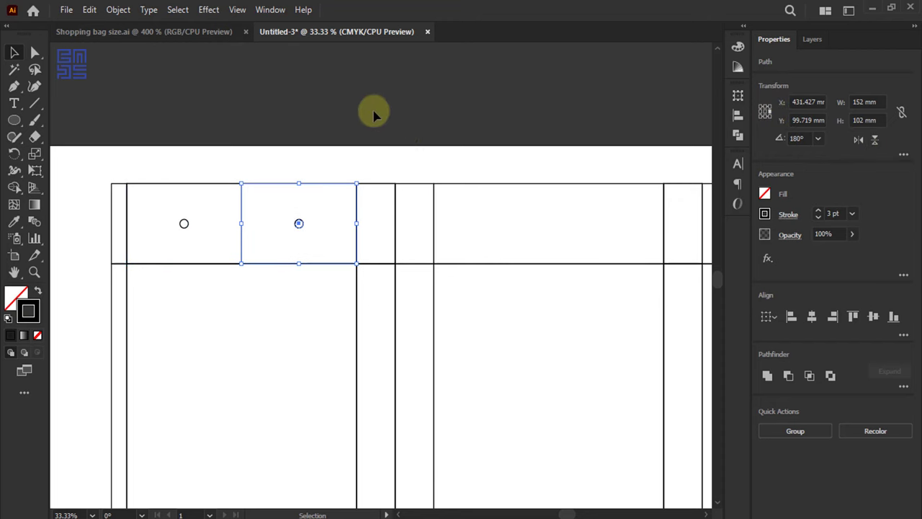
pyautogui.click(115, 193)
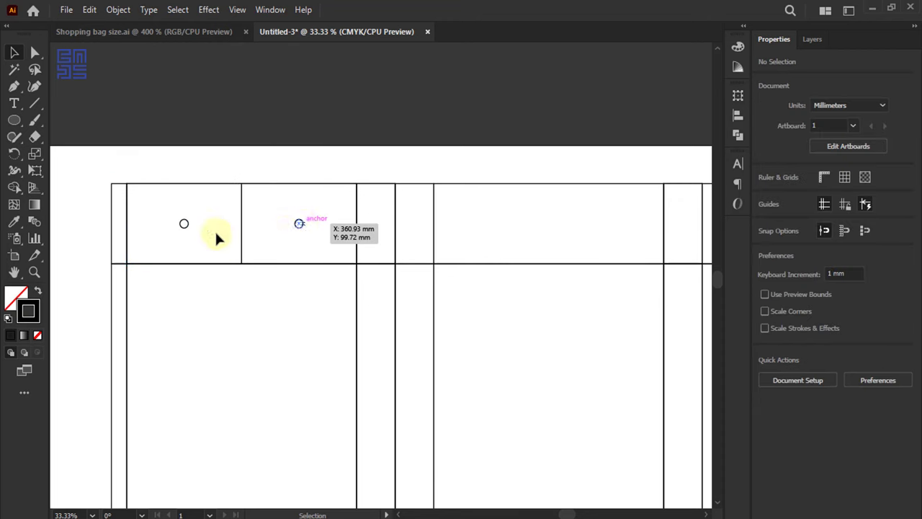
# Step: Select both 152 mm cells and their two handle holes together for grouping
pyautogui.moveTo(186, 224); pyautogui.dragTo(188, 228)
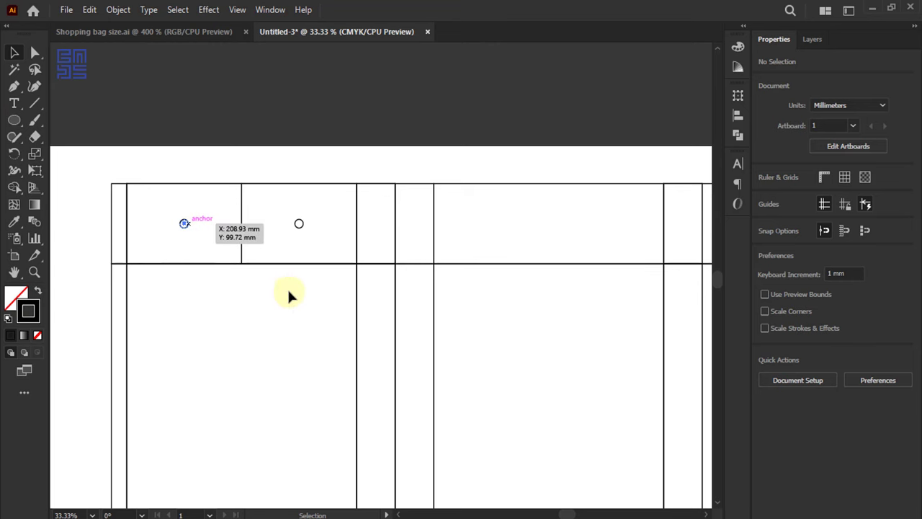
pyautogui.moveTo(289, 296); pyautogui.dragTo(249, 286)
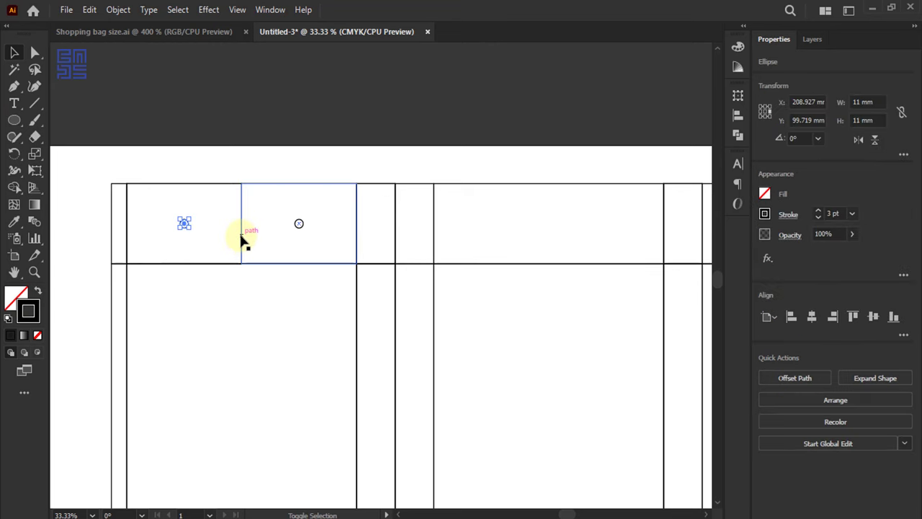
pyautogui.keyDown('shift'); pyautogui.click(215, 265); pyautogui.keyUp('shift')
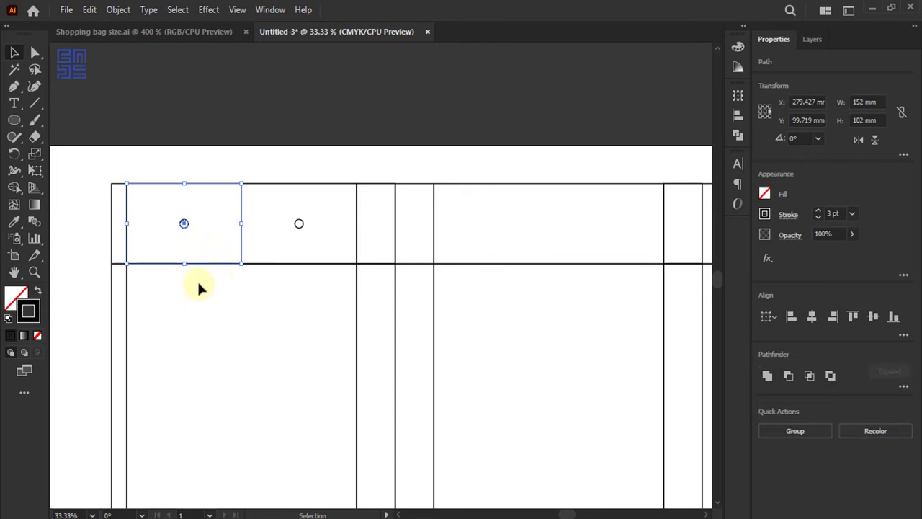
pyautogui.keyDown('shift'); pyautogui.click(299, 224); pyautogui.keyUp('shift')
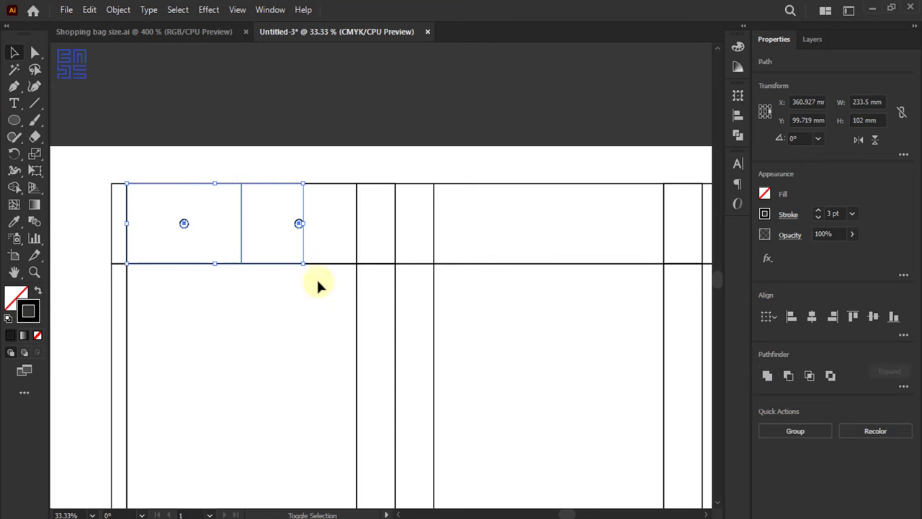
pyautogui.keyDown('shift'); pyautogui.click(329, 264); pyautogui.keyUp('shift')
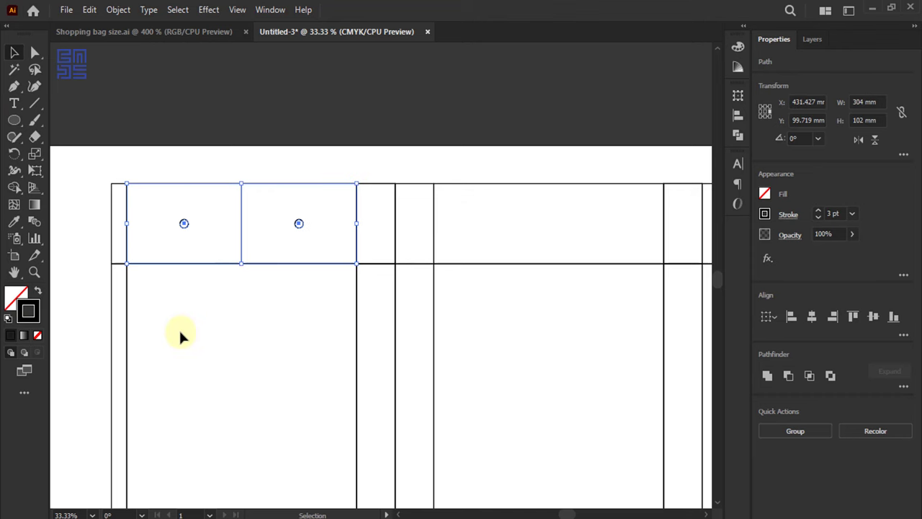
pyautogui.press('a')
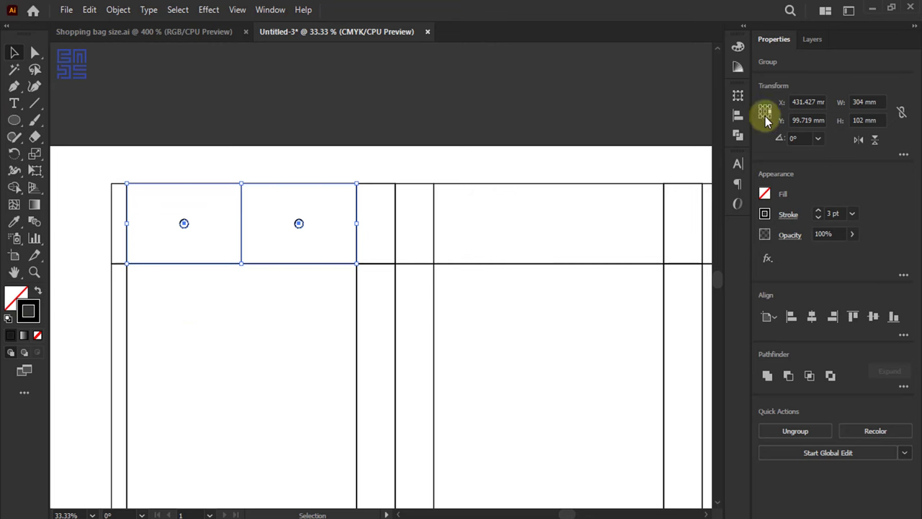
# Step: Move the two-hole group down 102 mm using the top-left reference point
pyautogui.click(762, 116)
pyautogui.click(807, 120)
pyautogui.write('+102')
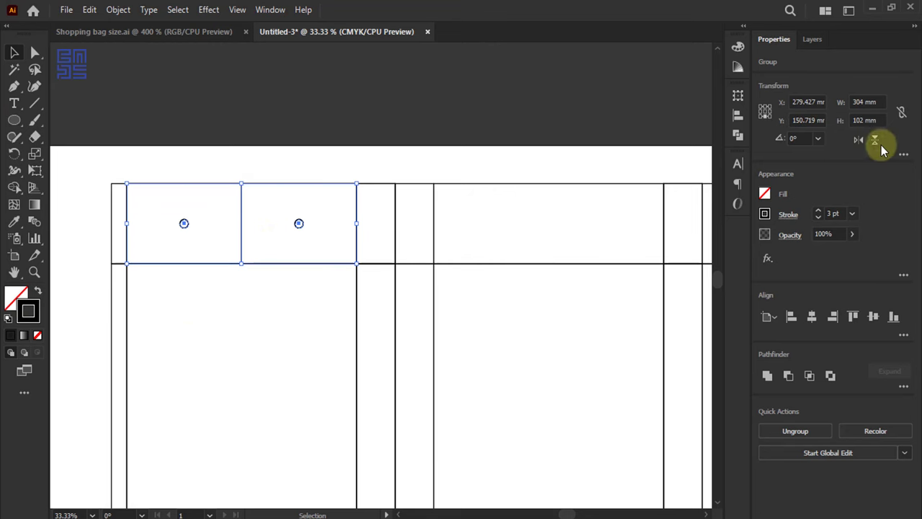
pyautogui.press('Return')
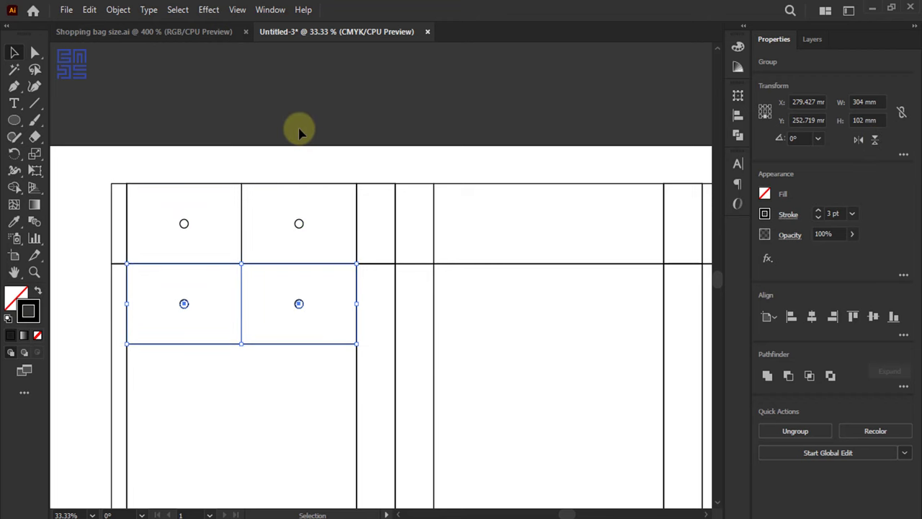
# Step: Duplicate the lower cells and holes onto the pasteboard above the artboard
pyautogui.press('ctrl')
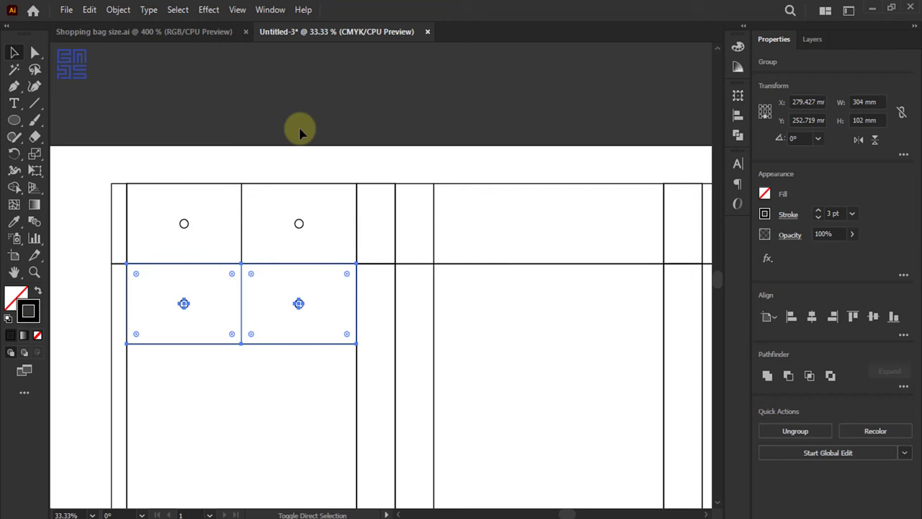
pyautogui.click(323, 134)
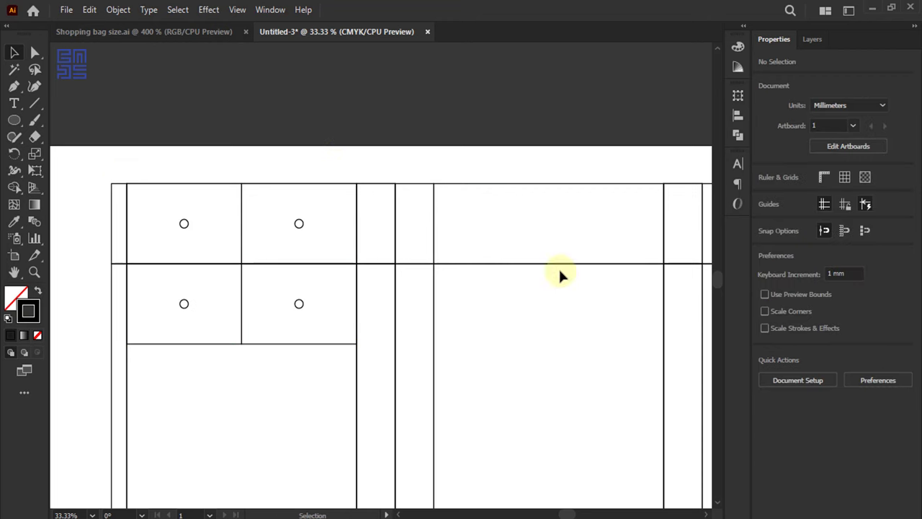
pyautogui.click(299, 303)
pyautogui.keyDown('shift'); pyautogui.click(315, 345); pyautogui.keyUp('shift')
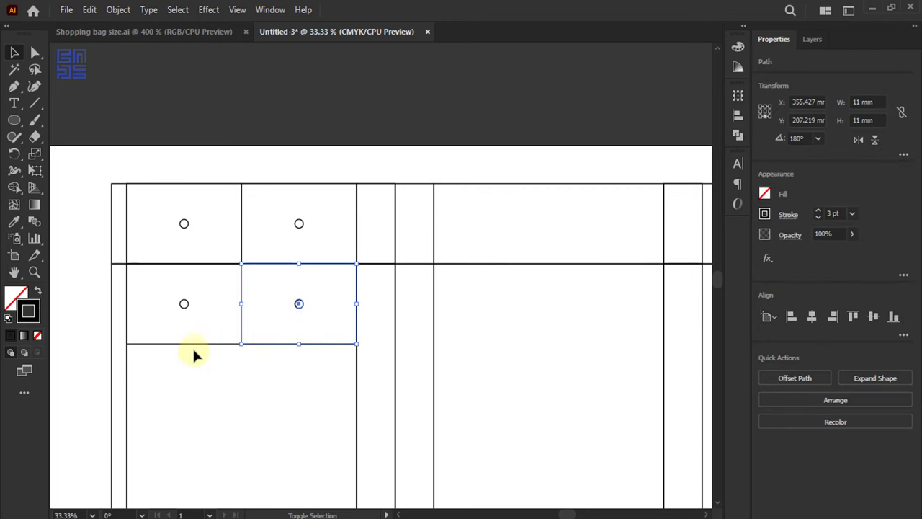
pyautogui.keyDown('shift'); pyautogui.click(196, 344); pyautogui.keyUp('shift')
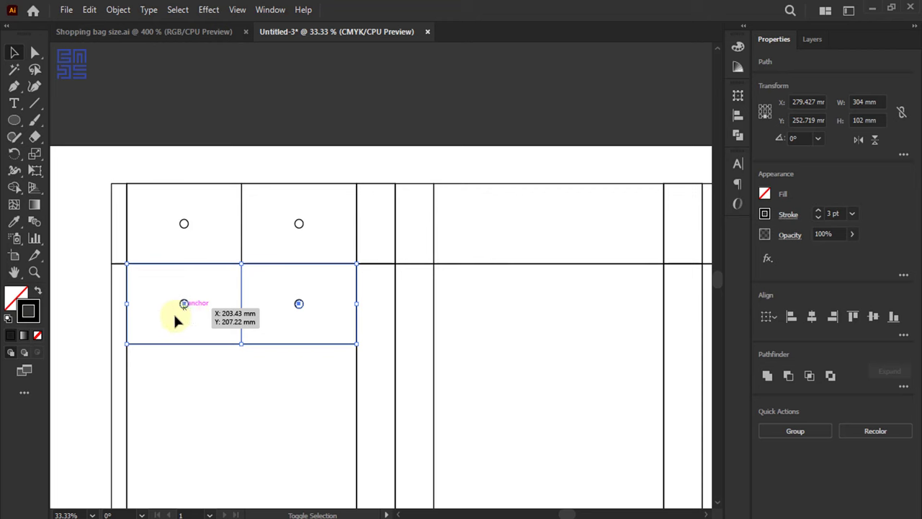
pyautogui.keyDown('shift'); pyautogui.click(175, 315); pyautogui.keyUp('shift')
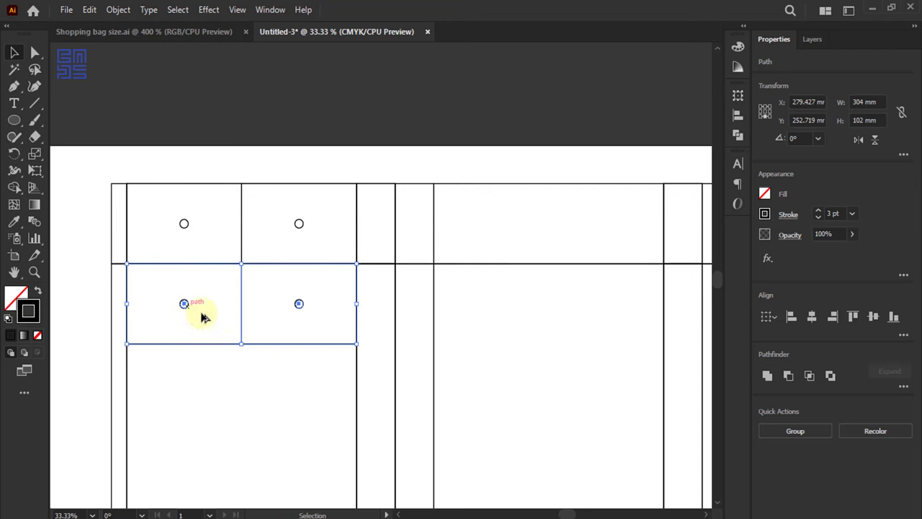
pyautogui.moveTo(201, 317); pyautogui.dragTo(522, 109)
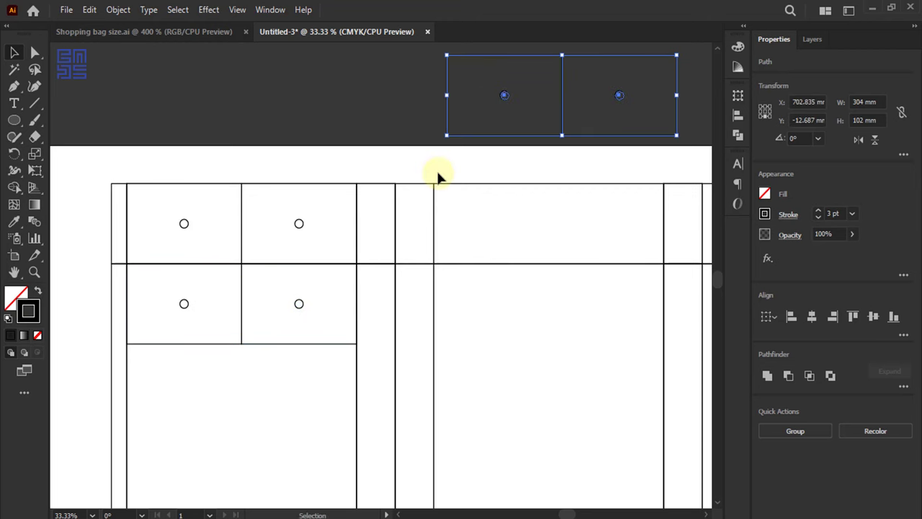
# Step: Group the copied hole cells and centre them on the second panel's top strip
pyautogui.press('a')
pyautogui.hotkey('ctrl', 'g')
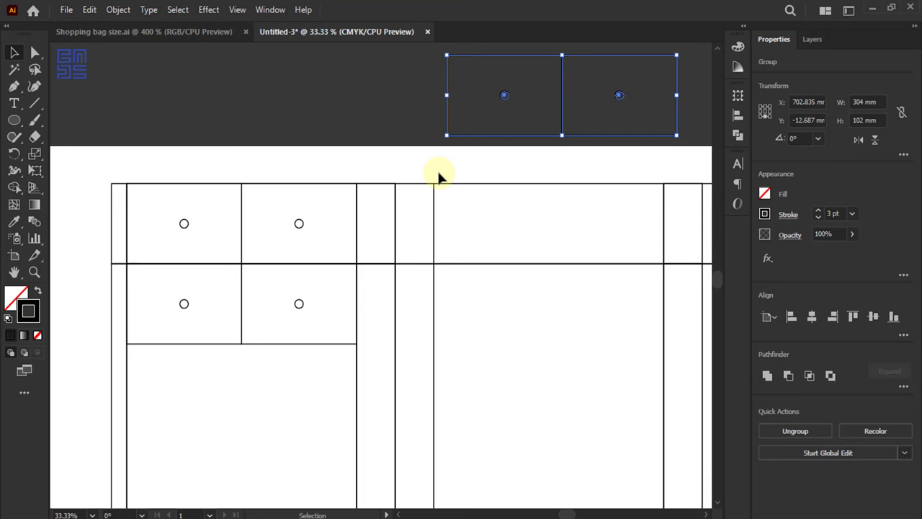
pyautogui.keyDown('shift'); pyautogui.click(584, 189); pyautogui.keyUp('shift')
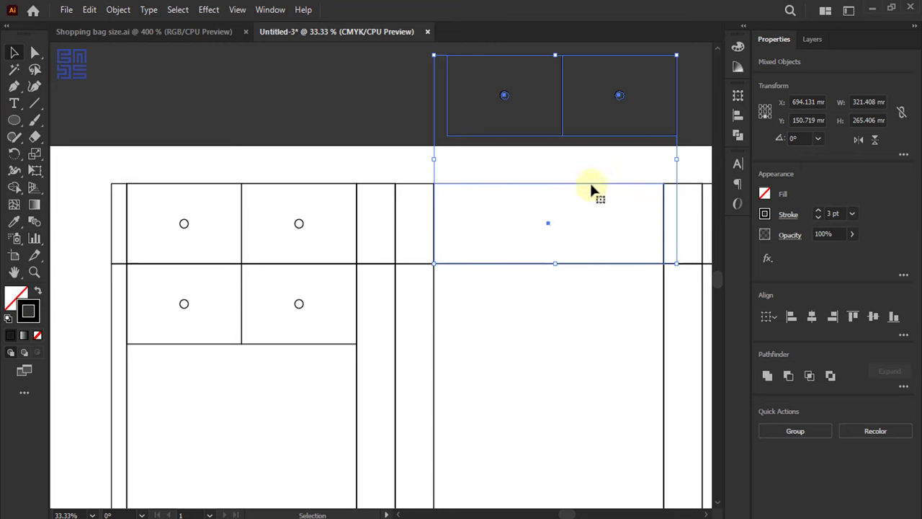
pyautogui.click(592, 186)
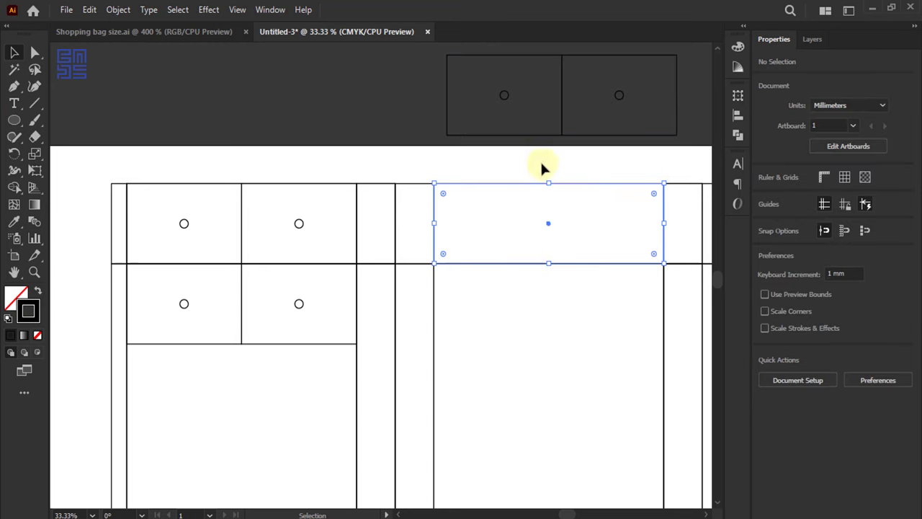
pyautogui.moveTo(394, 52)
pyautogui.mouseDown()
pyautogui.moveTo(614, 155)
pyautogui.moveTo(587, 194)
pyautogui.mouseUp()
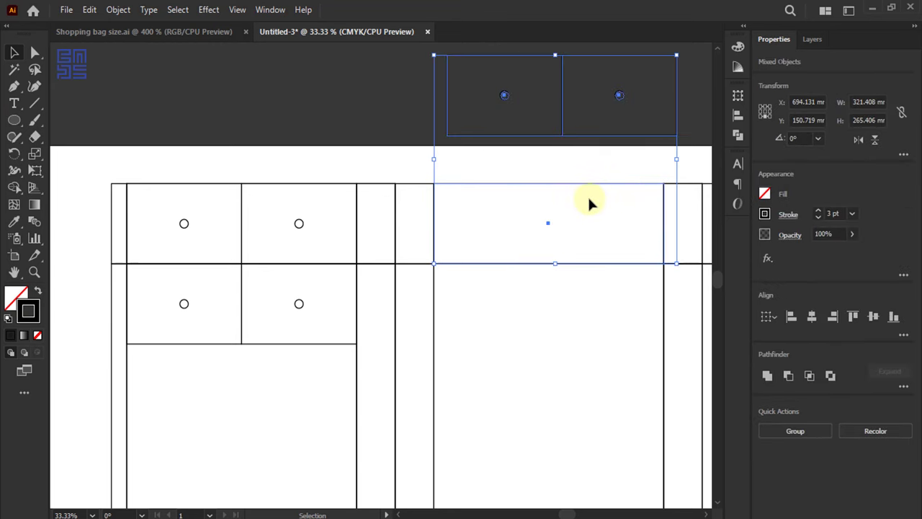
pyautogui.click(543, 229)
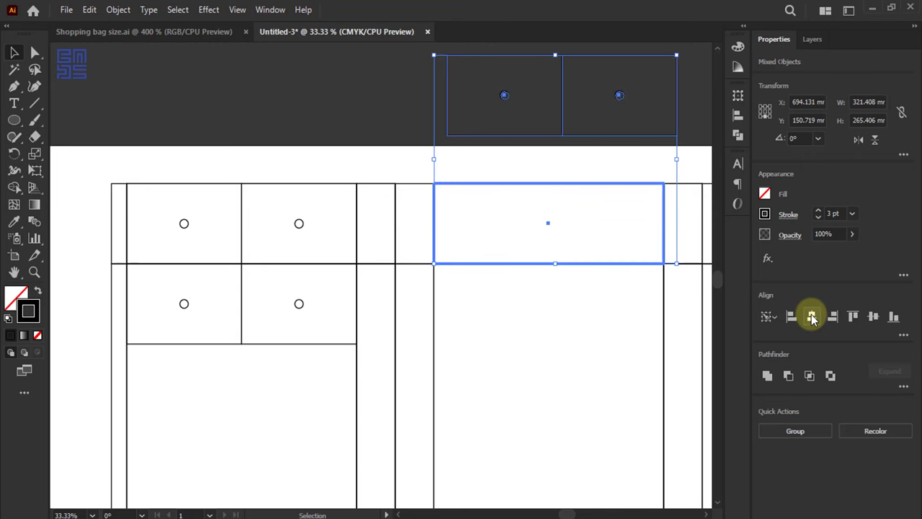
pyautogui.click(874, 317)
pyautogui.click(877, 318)
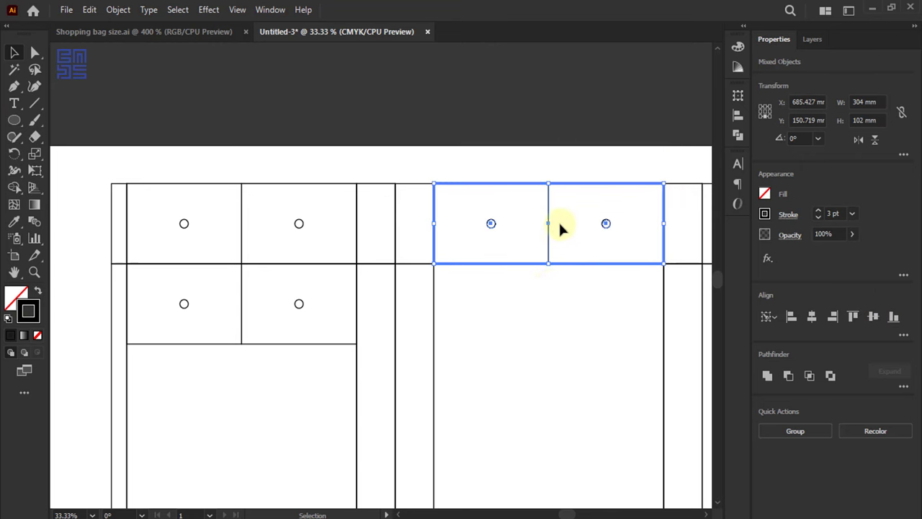
# Step: Regroup the hole cells and mirror them vertically into the row below
pyautogui.moveTo(591, 117); pyautogui.dragTo(424, 101)
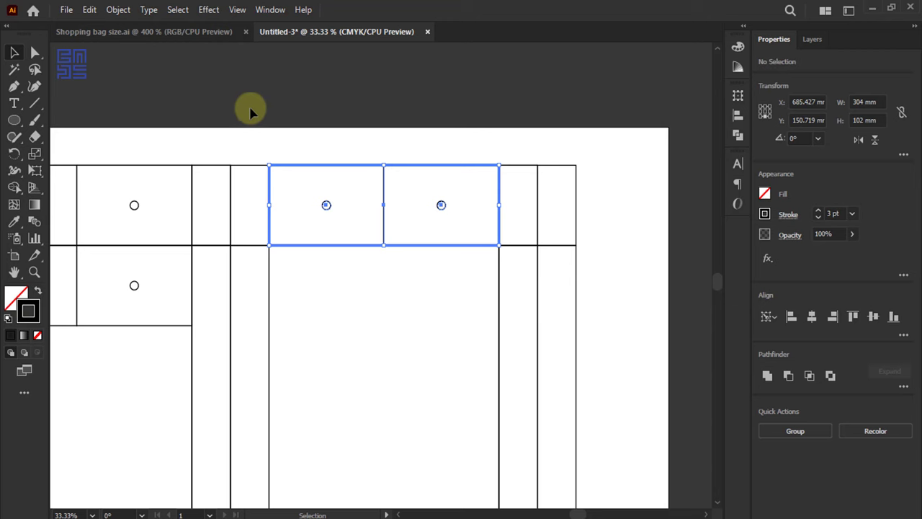
pyautogui.click(506, 336)
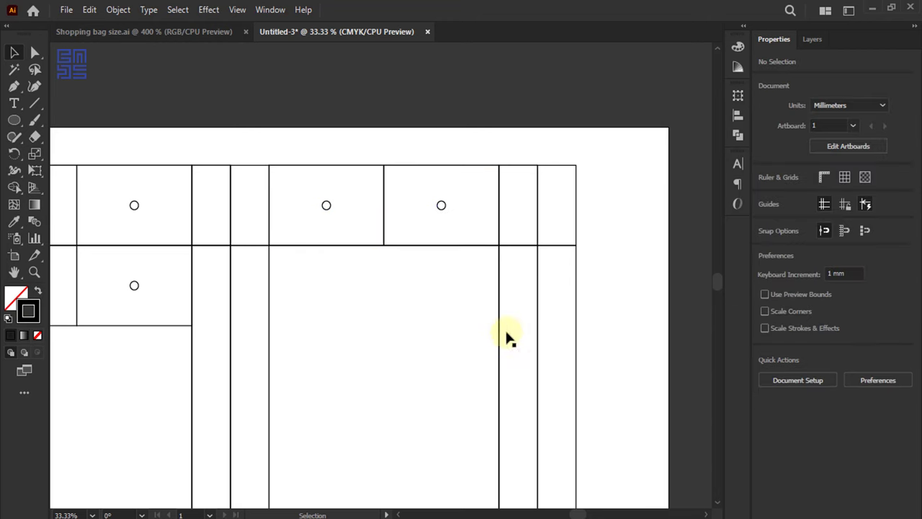
pyautogui.click(441, 206)
pyautogui.hotkey('ctrl', 'g')
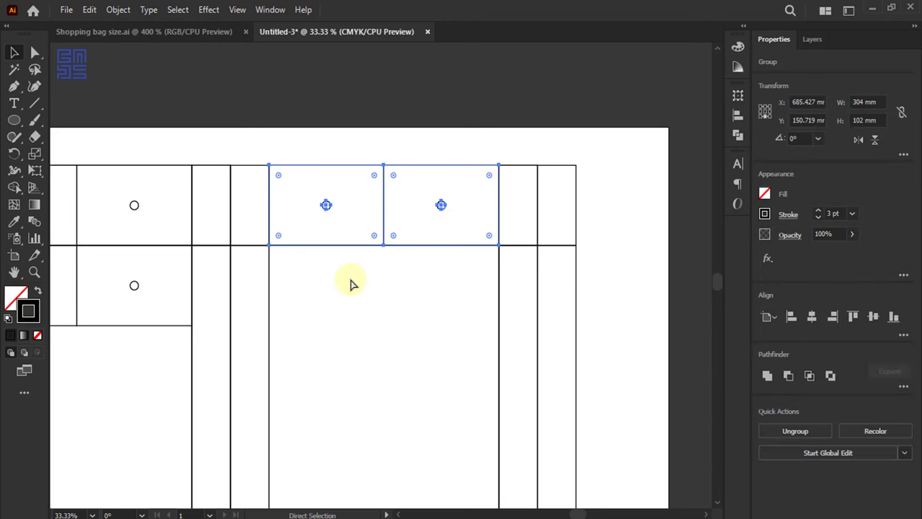
pyautogui.click(876, 141)
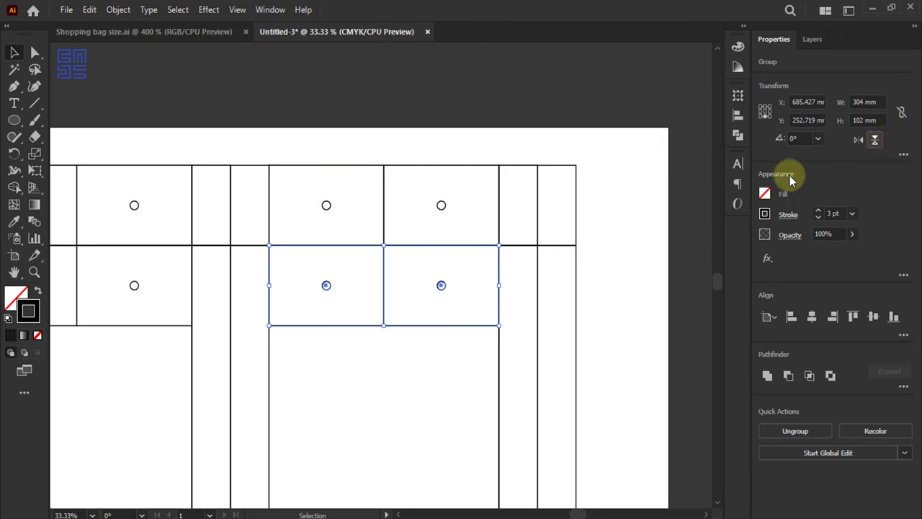
pyautogui.click(451, 89)
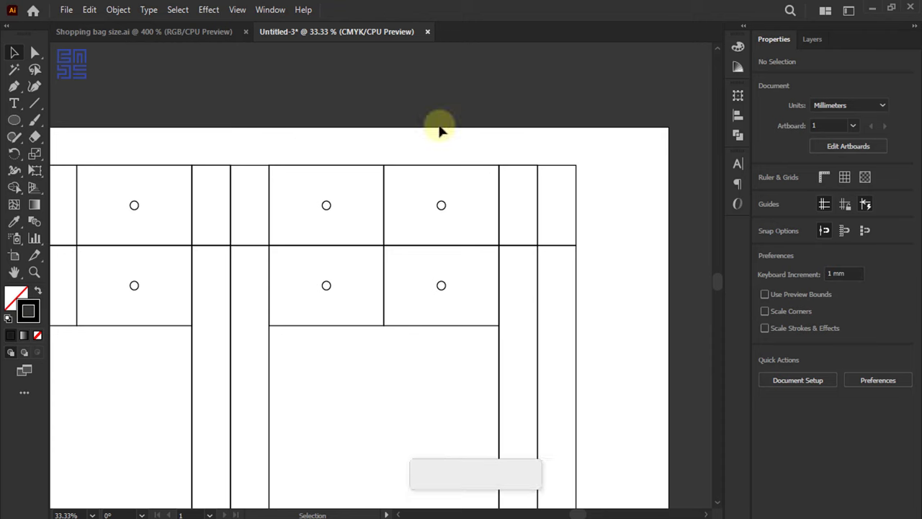
# Step: Delete the two lower cell outlines around the second panel's holes
pyautogui.scroll(-2, 423, 281)
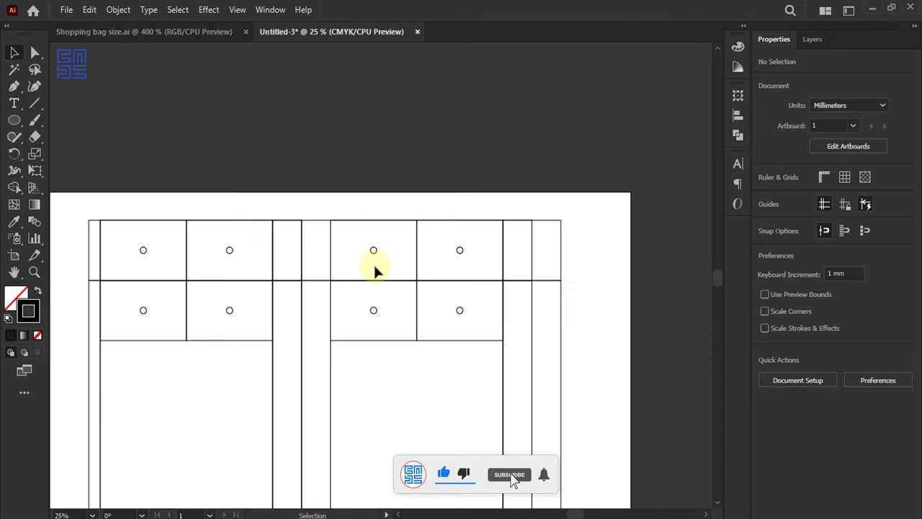
pyautogui.scroll(1, 373, 263)
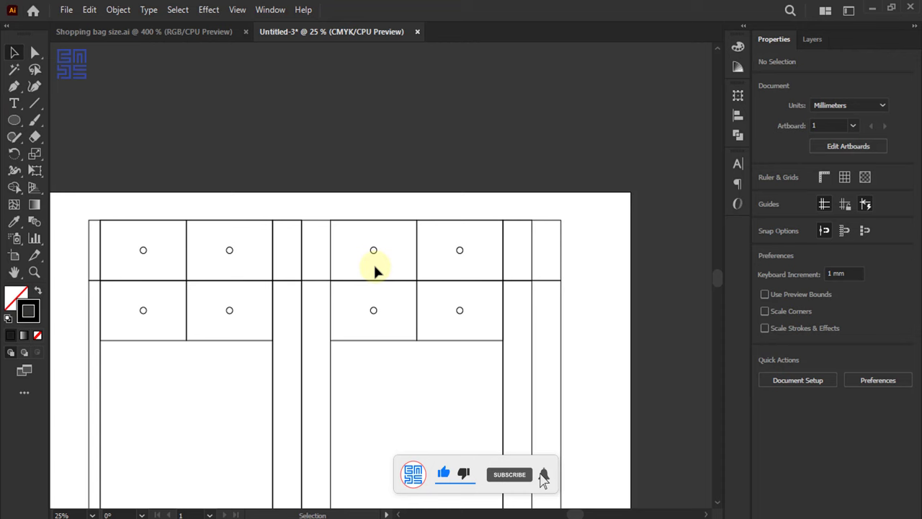
pyautogui.click(416, 338)
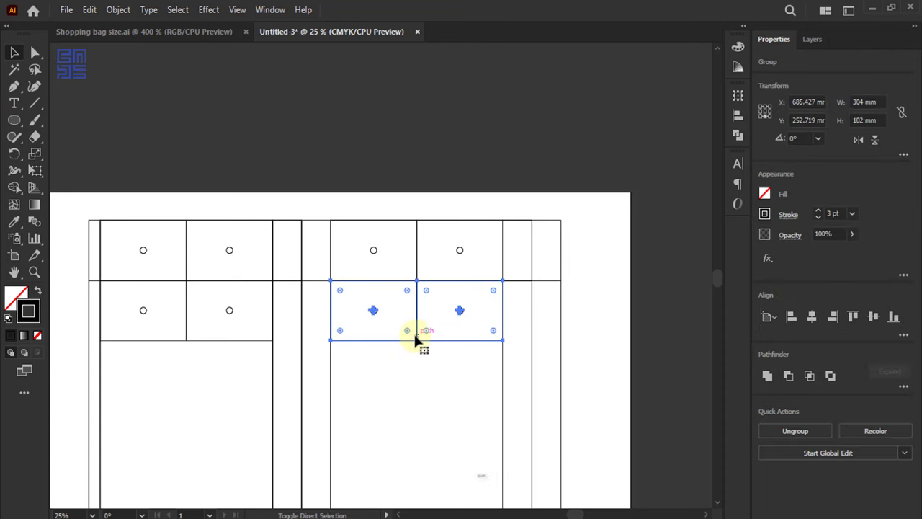
pyautogui.click(422, 136)
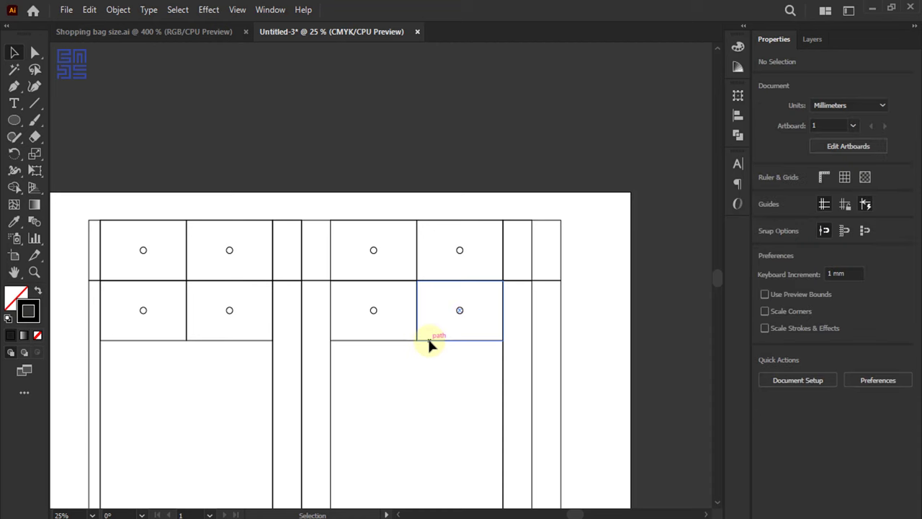
pyautogui.click(428, 339)
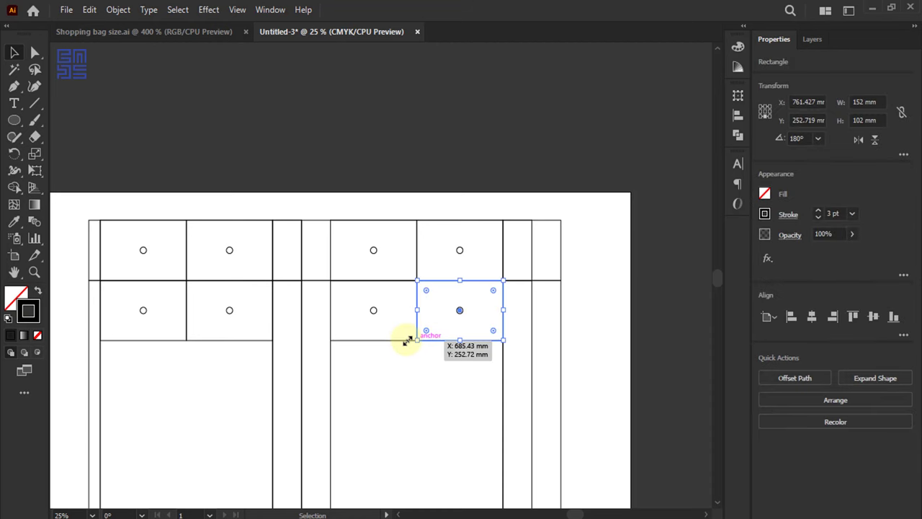
pyautogui.press('Delete')
pyautogui.click(401, 340)
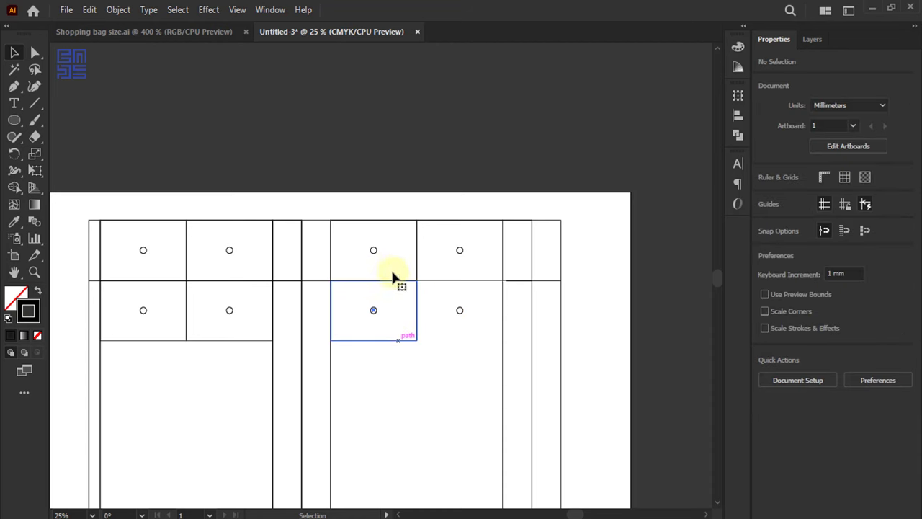
# Step: Ungroup the upper cells and remove their outlines, keeping only the circles
pyautogui.click(418, 262)
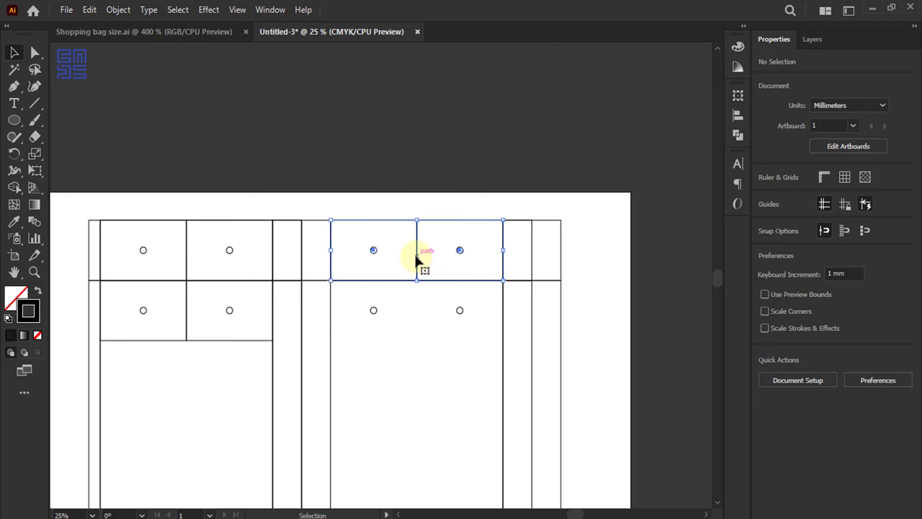
pyautogui.hotkey('ctrl', 'shift', 'g')
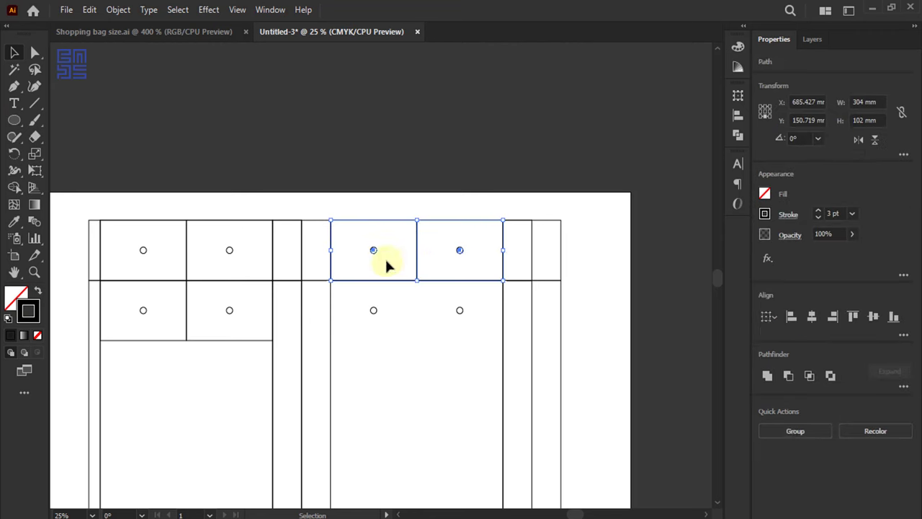
pyautogui.click(393, 255)
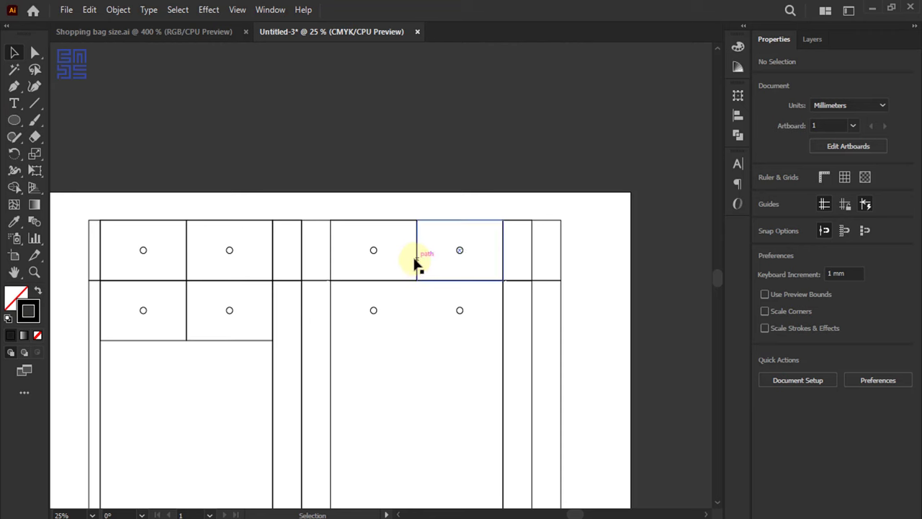
pyautogui.moveTo(414, 229); pyautogui.dragTo(375, 113)
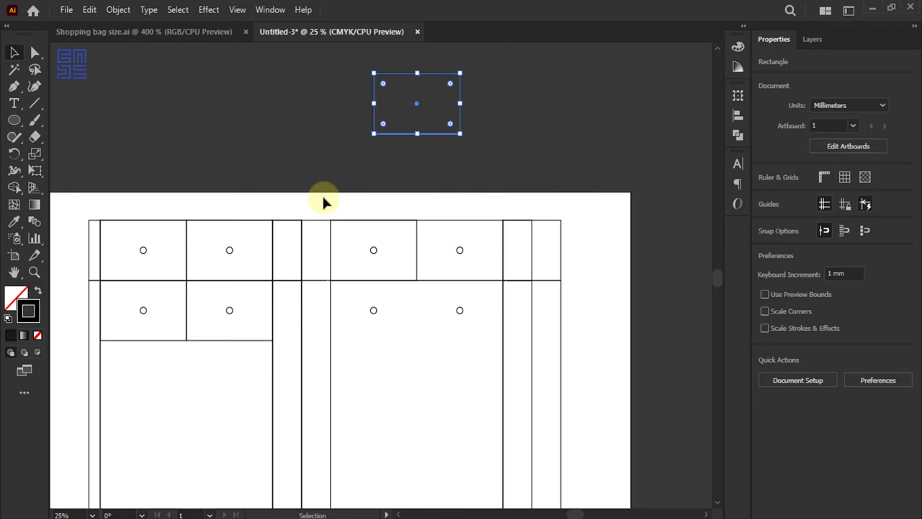
pyautogui.click(333, 211)
pyautogui.moveTo(418, 268); pyautogui.dragTo(383, 158)
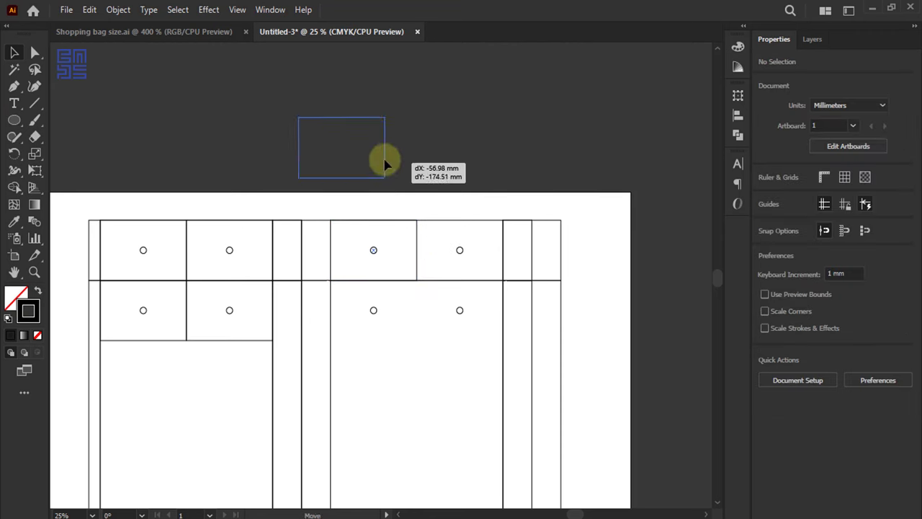
pyautogui.press('Delete')
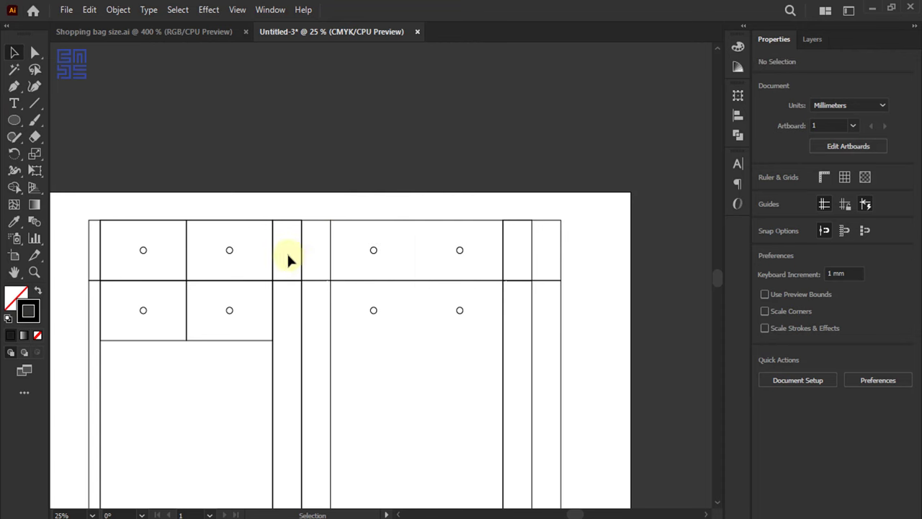
# Step: Delete the first panel's two lower cell outlines
pyautogui.moveTo(235, 195); pyautogui.dragTo(358, 148)
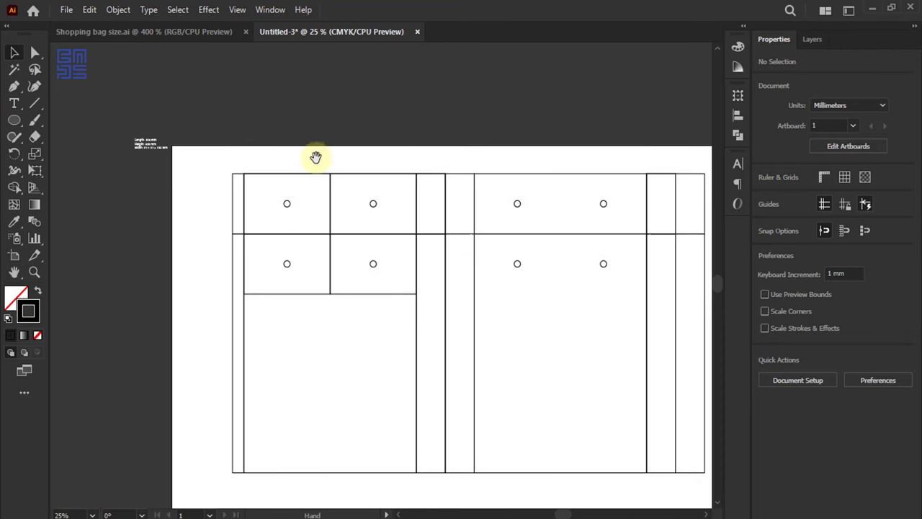
pyautogui.click(343, 295)
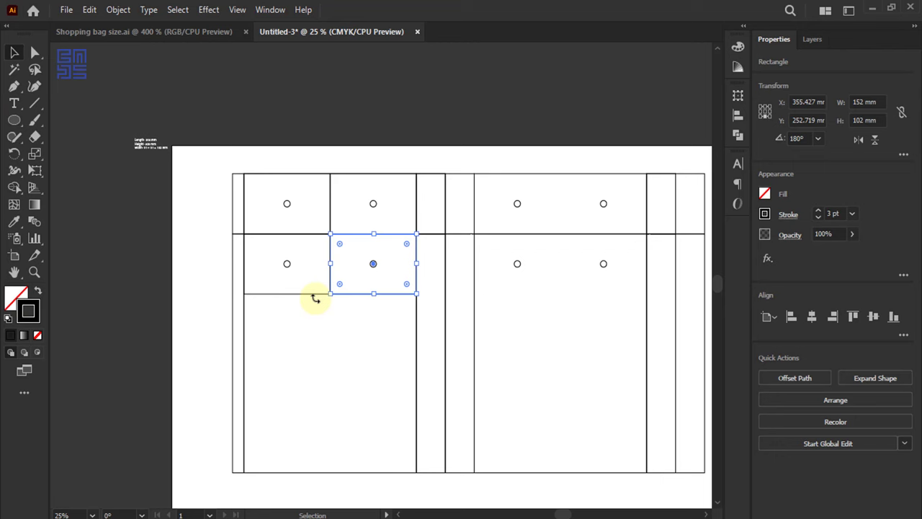
pyautogui.press('Delete')
pyautogui.click(310, 292)
pyautogui.press('Delete')
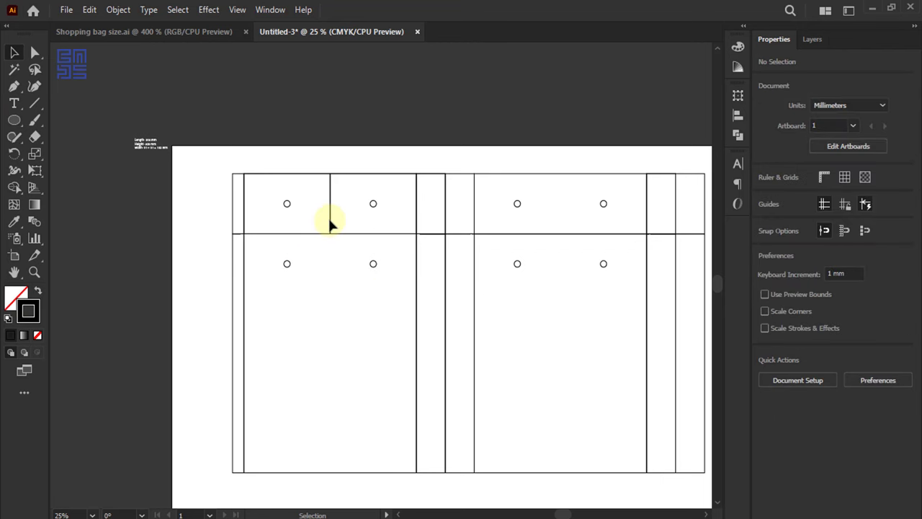
# Step: Remove the first panel's upper cell outlines and zoom out to 16.67%
pyautogui.click(330, 225)
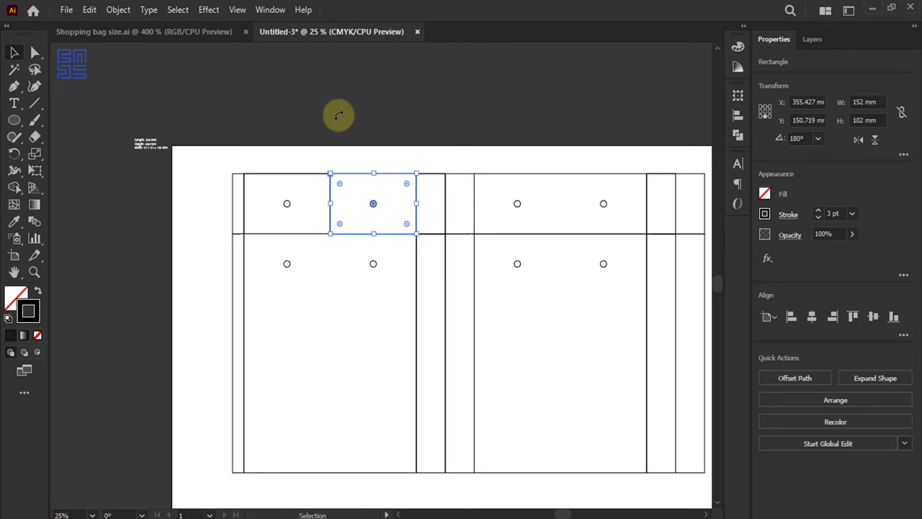
pyautogui.click(330, 207)
pyautogui.moveTo(329, 213); pyautogui.dragTo(295, 140)
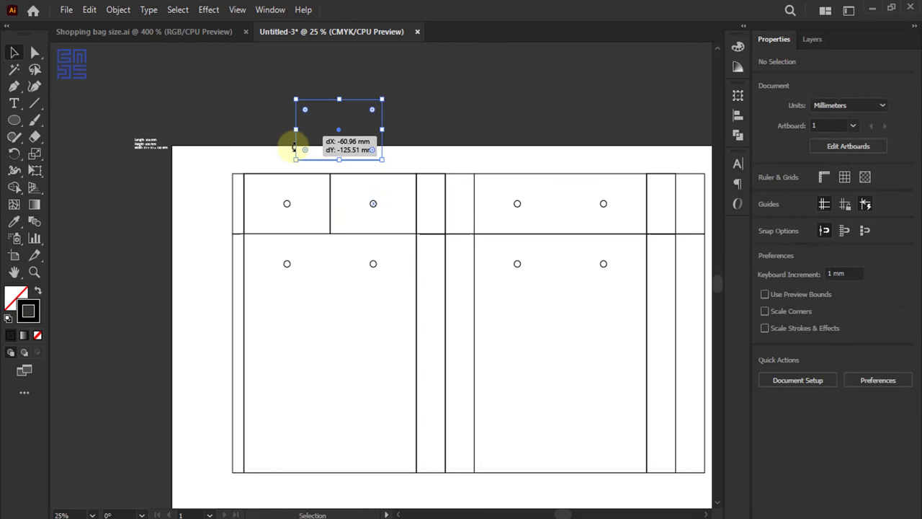
pyautogui.click(329, 218)
pyautogui.hotkey('ctrl', 'z')
pyautogui.hotkey('ctrl', 'z')
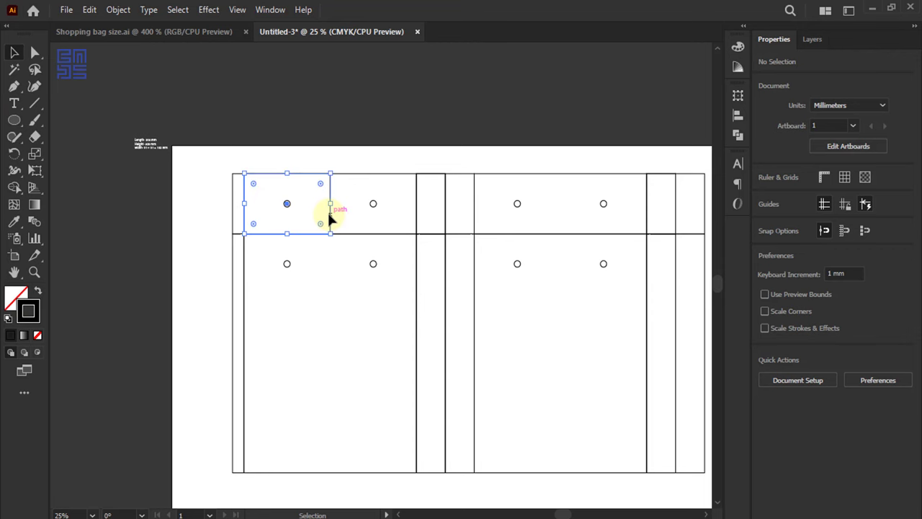
pyautogui.hotkey('ctrl', 'z')
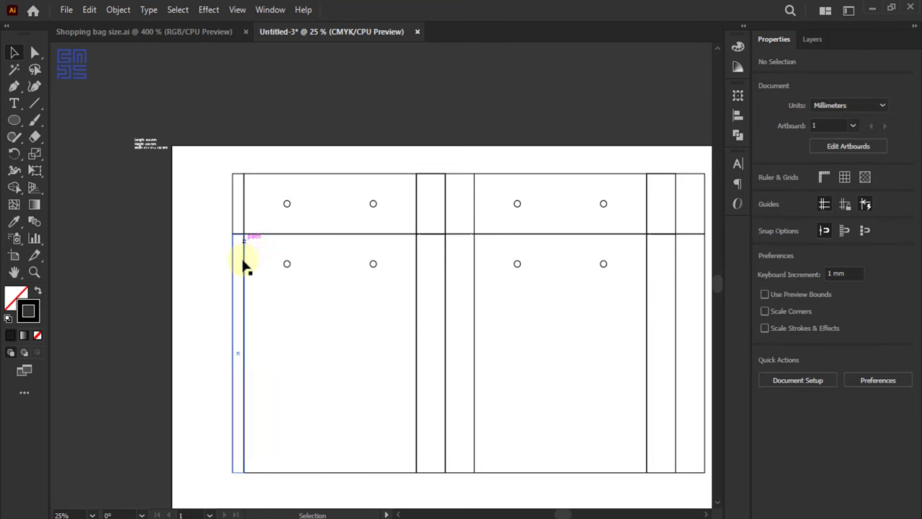
pyautogui.keyDown('alt'); pyautogui.scroll(-1, 171, 220); pyautogui.keyUp('alt')
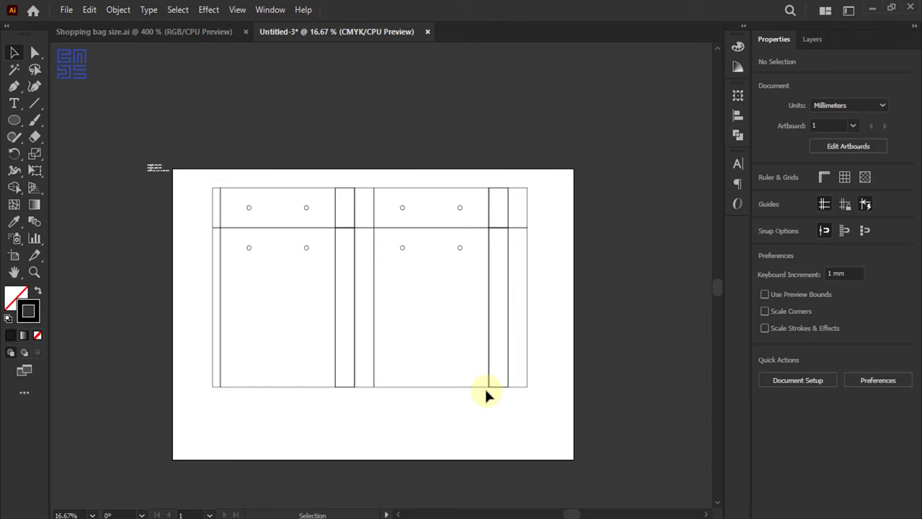
# Step: Marquee-select the top strip rectangles and group them into one 832 × 102 mm unit
pyautogui.scroll(-3, 360, 278)
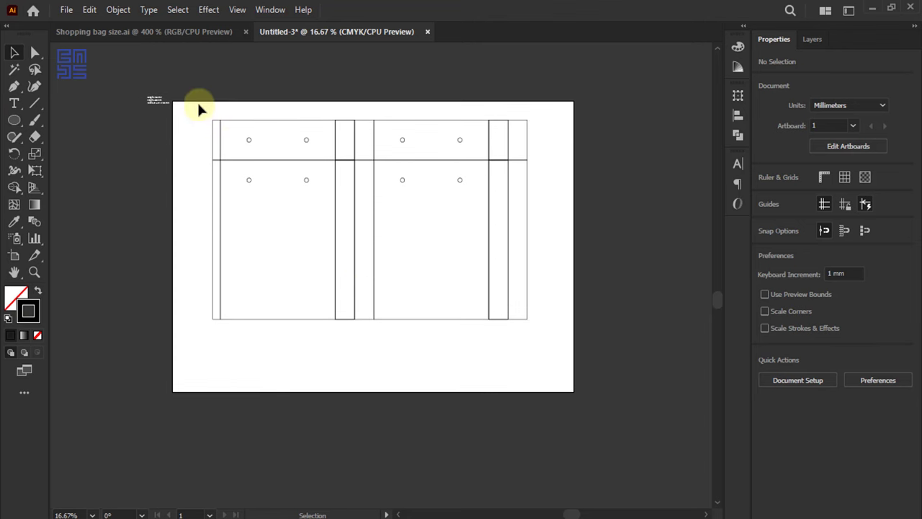
pyautogui.moveTo(199, 105)
pyautogui.mouseDown()
pyautogui.moveTo(552, 126)
pyautogui.moveTo(533, 130)
pyautogui.mouseUp()
pyautogui.press('a')
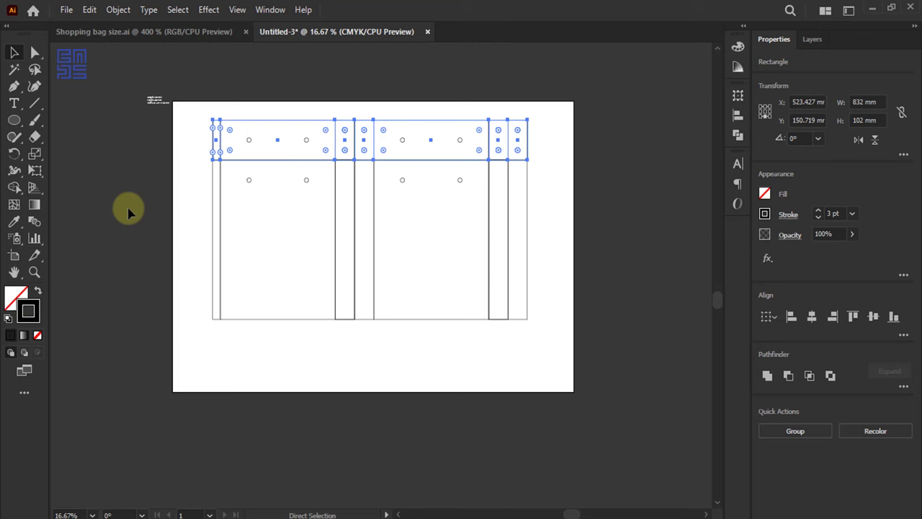
pyautogui.hotkey('ctrl', 'g')
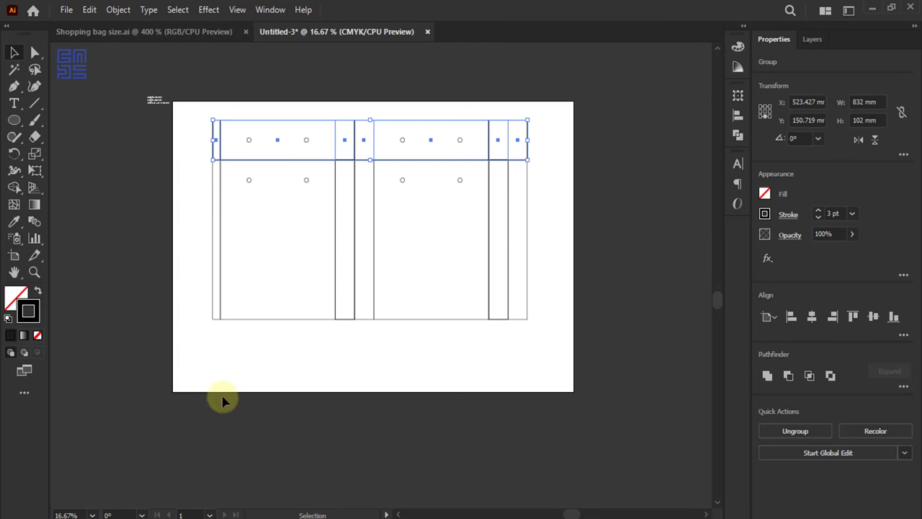
# Step: Bottom-align the fold strip copy to the panels, using the right panel as key object
pyautogui.keyDown('shift'); pyautogui.click(411, 318); pyautogui.keyUp('shift')
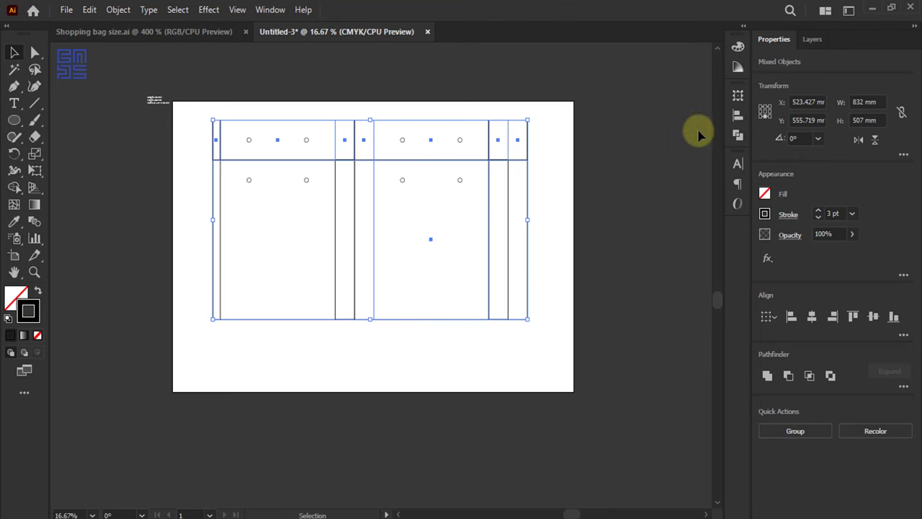
pyautogui.click(737, 119)
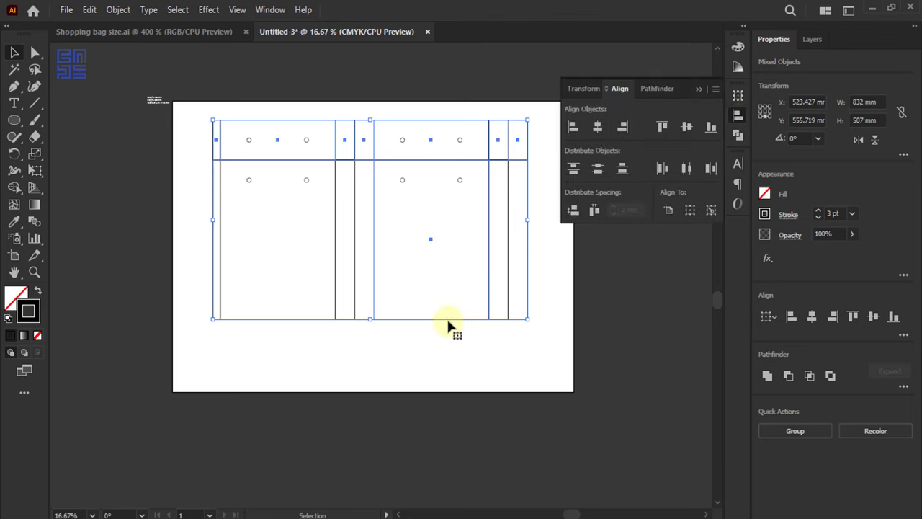
pyautogui.click(447, 319)
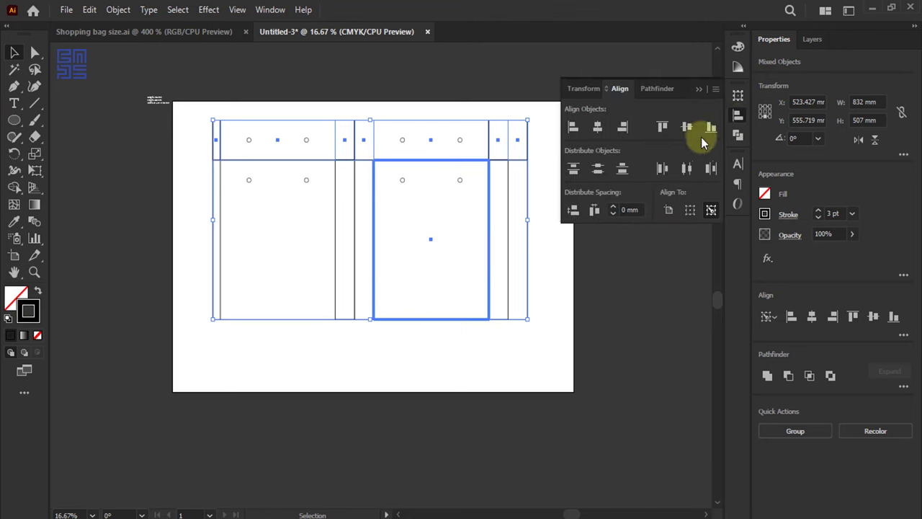
pyautogui.click(711, 127)
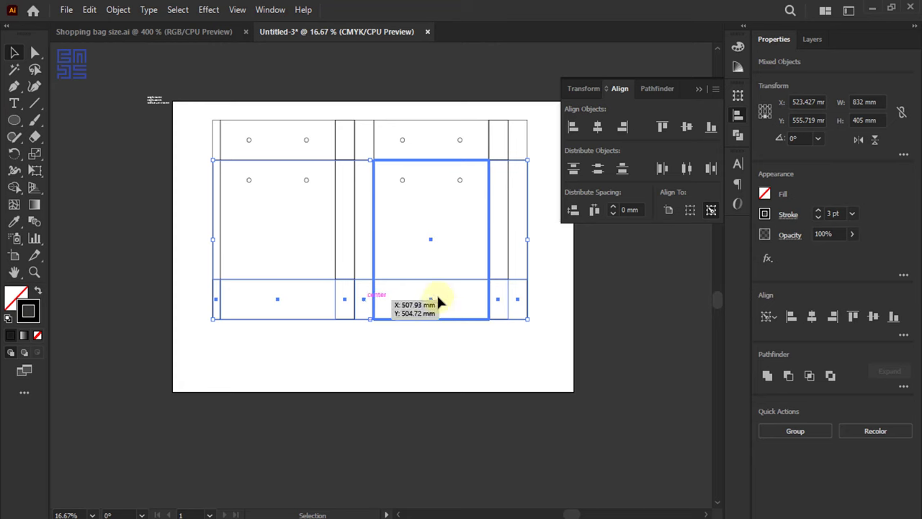
# Step: Flip the strip vertically so it hangs below the panels
pyautogui.click(466, 437)
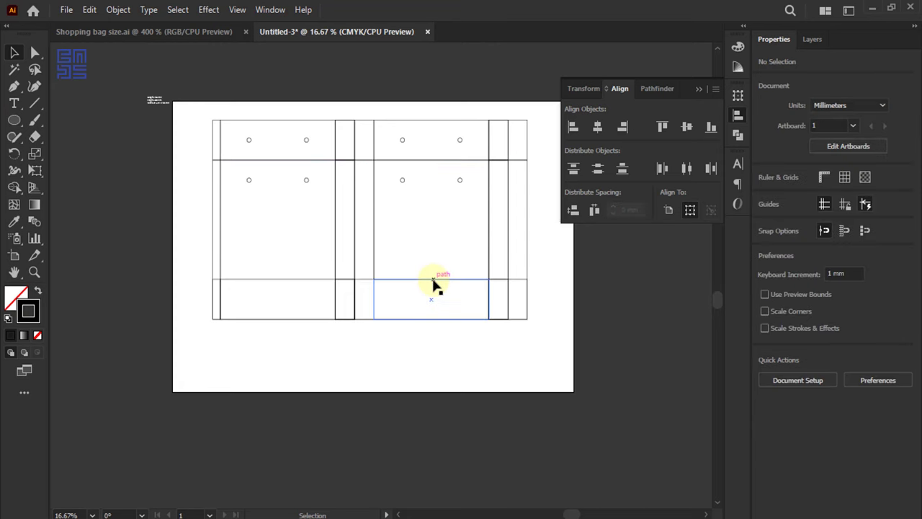
pyautogui.click(433, 281)
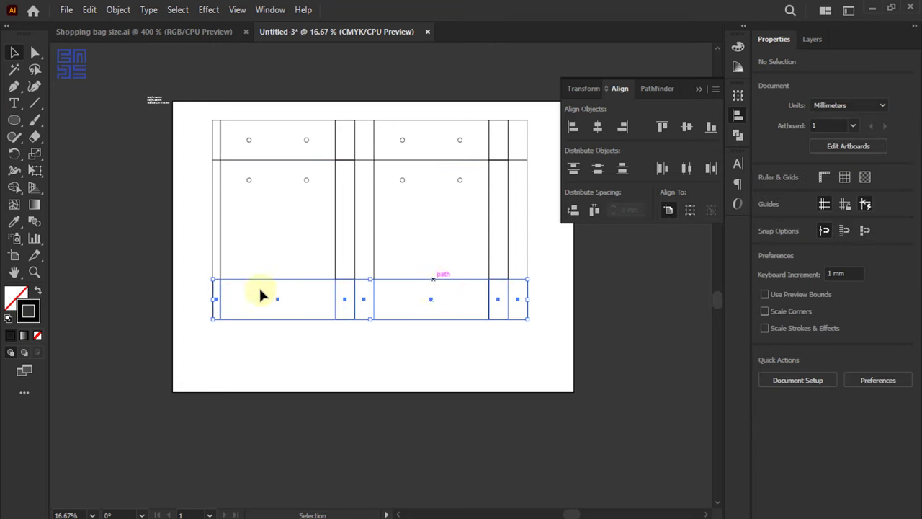
pyautogui.click(700, 88)
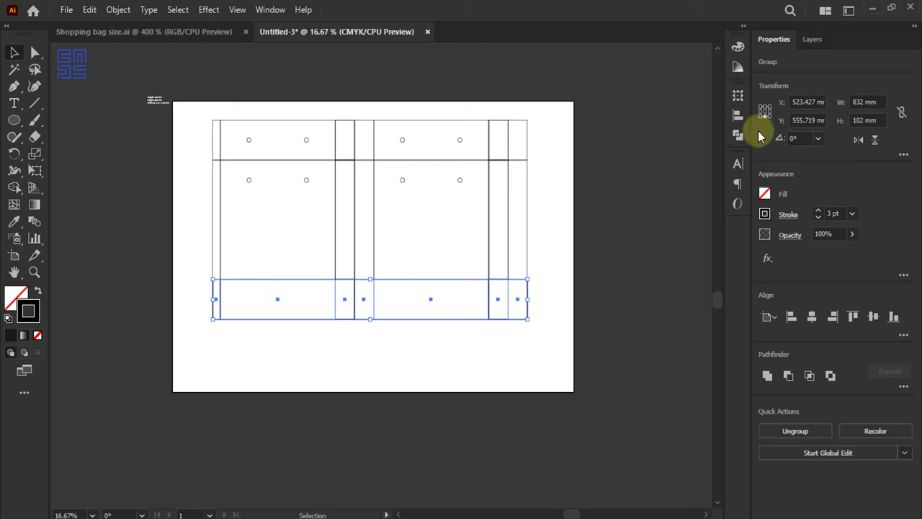
pyautogui.click(875, 141)
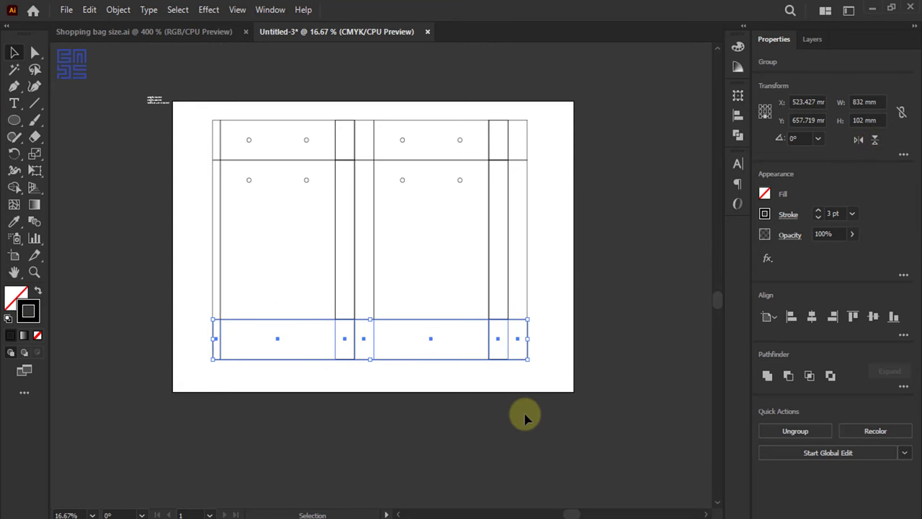
# Step: Shorten the bottom band from 102 to 51 mm high, keeping its top edge fixed
pyautogui.scroll(1, 345, 360)
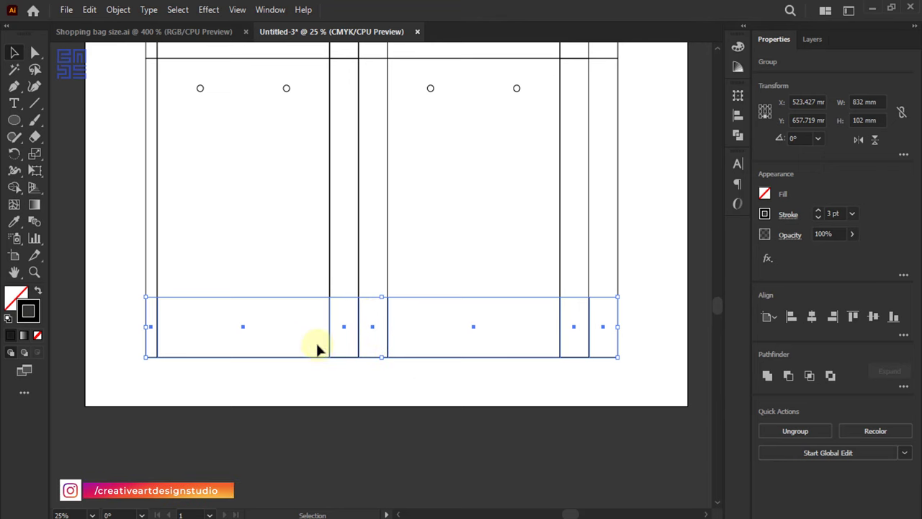
pyautogui.click(738, 94)
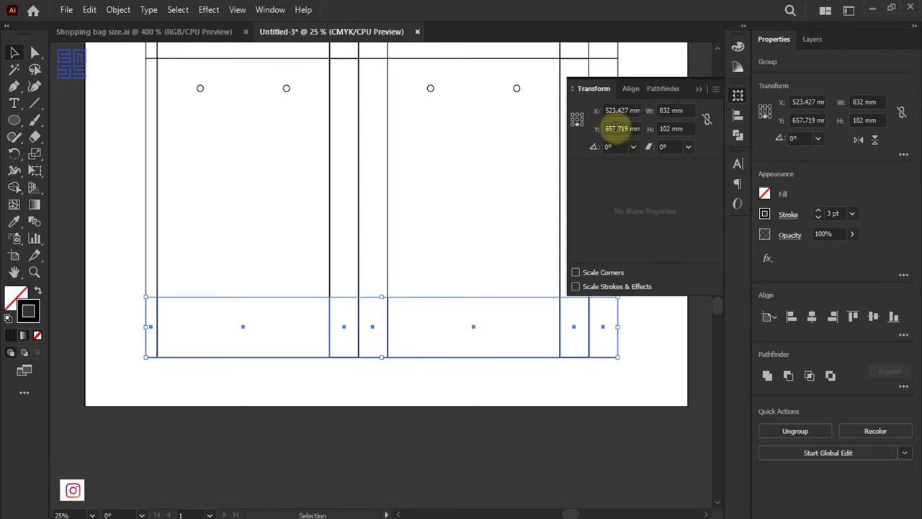
pyautogui.click(577, 114)
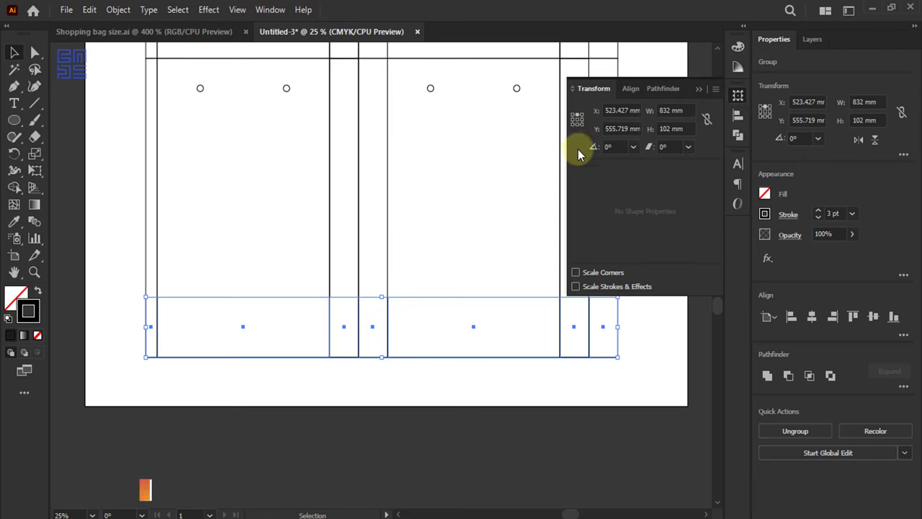
pyautogui.doubleClick(666, 128)
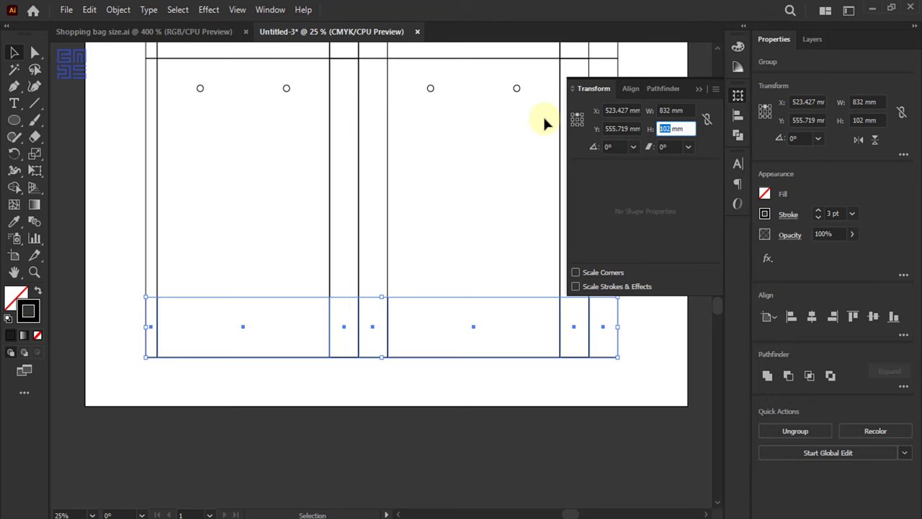
pyautogui.write('21')
pyautogui.press('BackSpace')
pyautogui.press('BackSpace')
pyautogui.write('51')
pyautogui.press('Return')
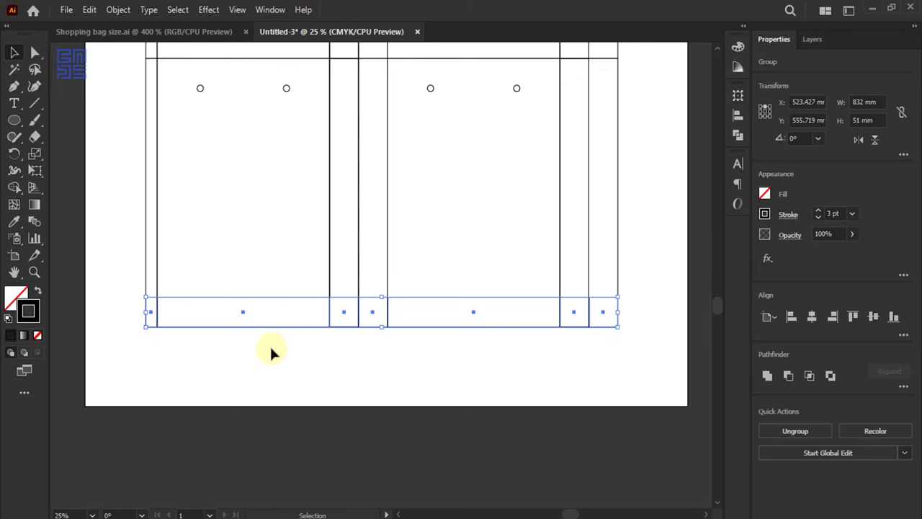
pyautogui.scroll(-1, 340, 343)
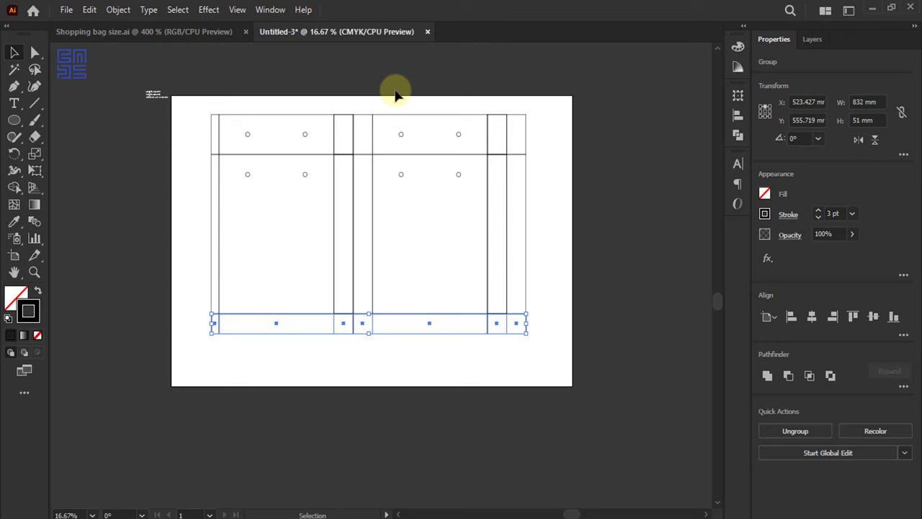
# Step: Group all the rectangles of the copied top strip
pyautogui.click(346, 118)
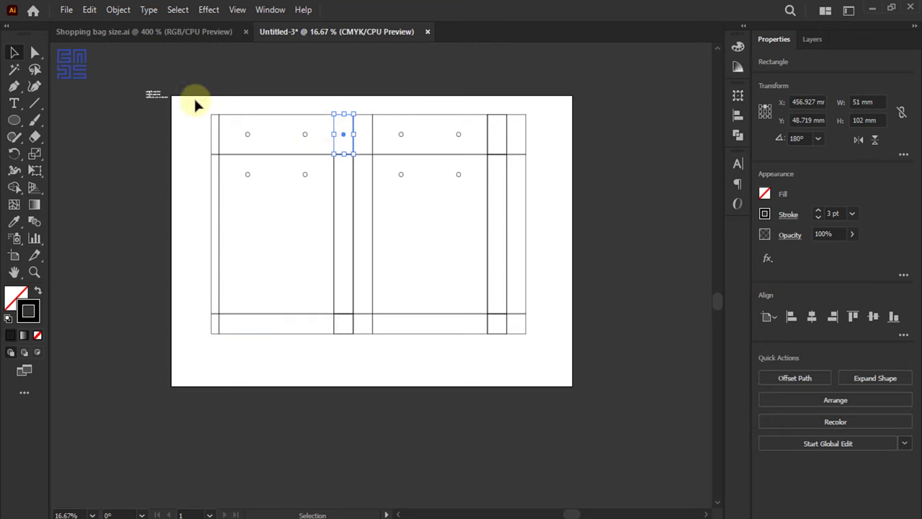
pyautogui.moveTo(194, 101); pyautogui.dragTo(567, 129)
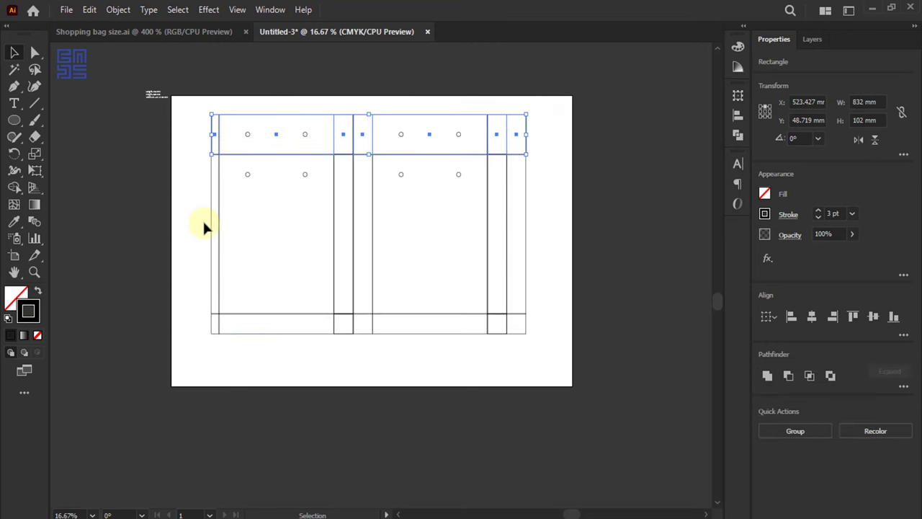
pyautogui.press('a')
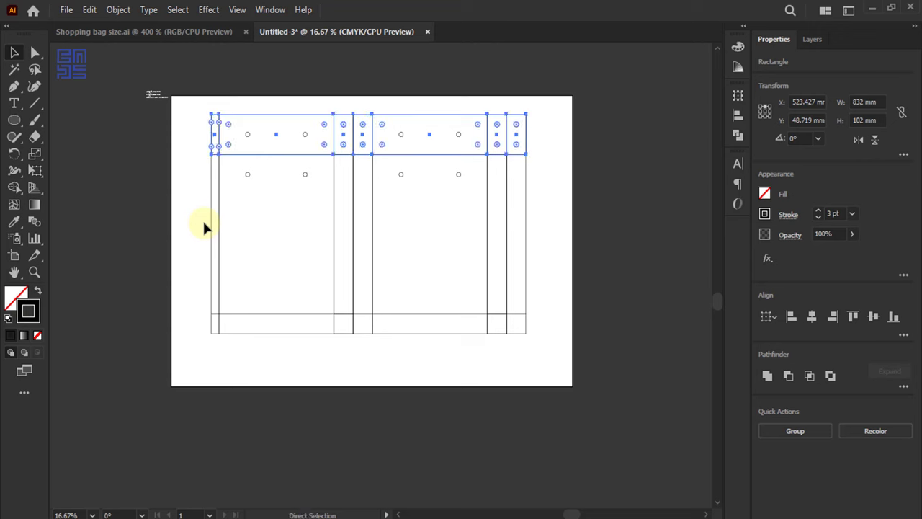
pyautogui.press('v')
pyautogui.hotkey('ctrl', 'g')
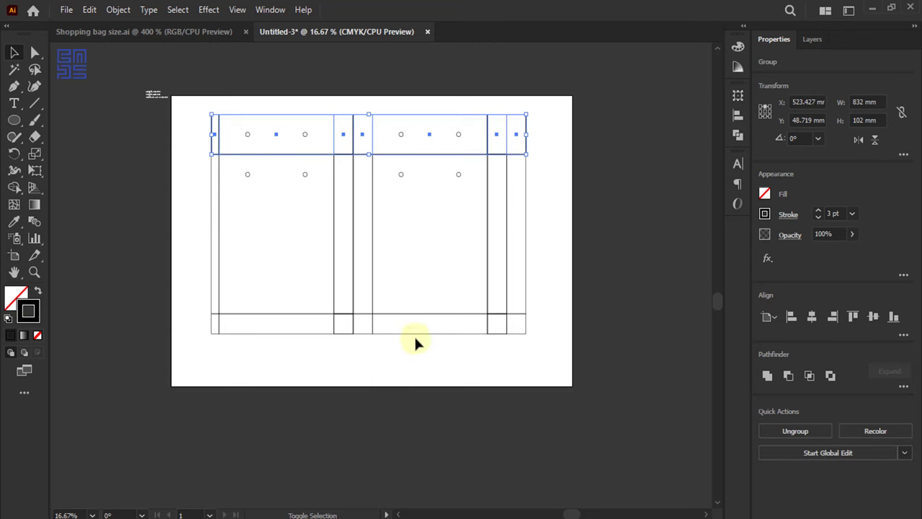
# Step: Bottom-align the strip group to the 51 mm band and flip it to sit underneath
pyautogui.keyDown('shift'); pyautogui.click(421, 333); pyautogui.keyUp('shift')
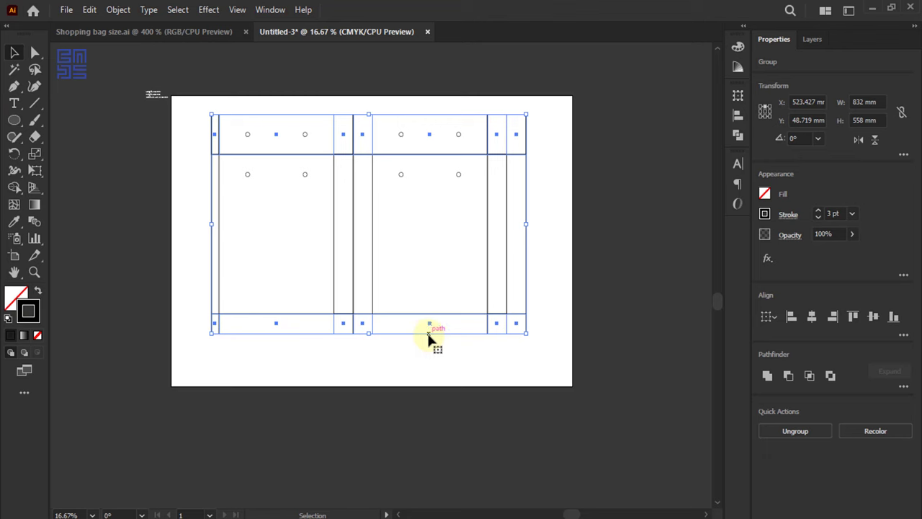
pyautogui.click(894, 316)
pyautogui.click(438, 290)
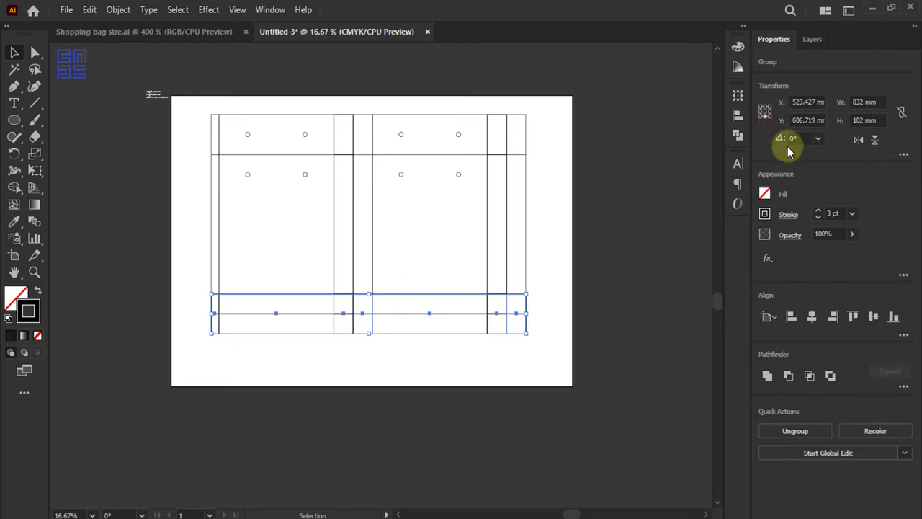
pyautogui.click(877, 141)
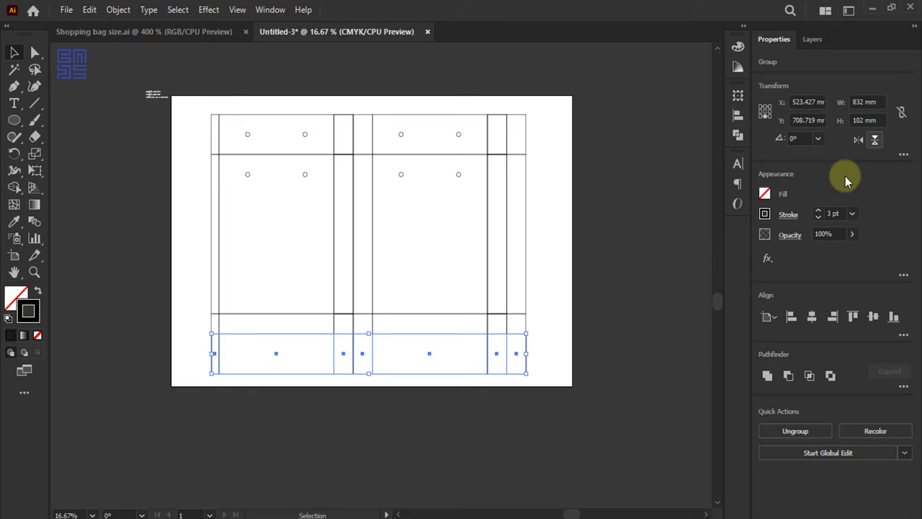
pyautogui.click(585, 385)
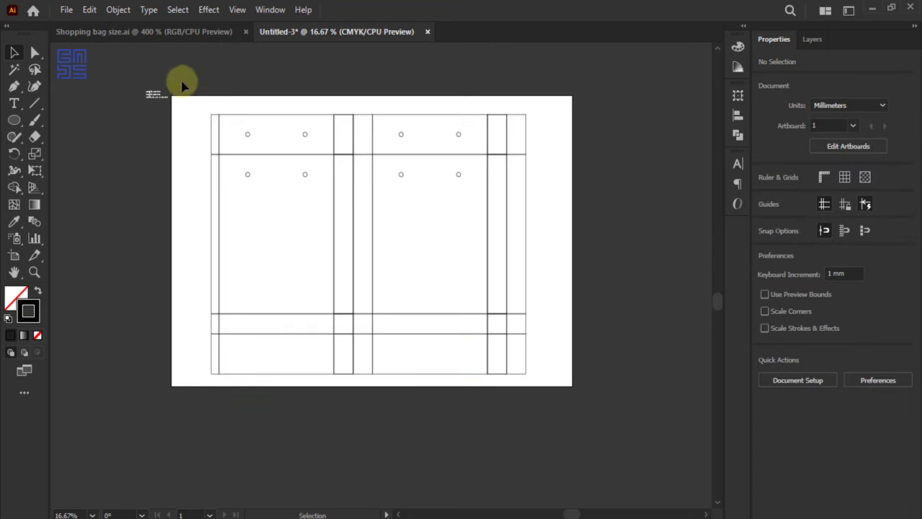
pyautogui.moveTo(191, 97); pyautogui.dragTo(587, 396)
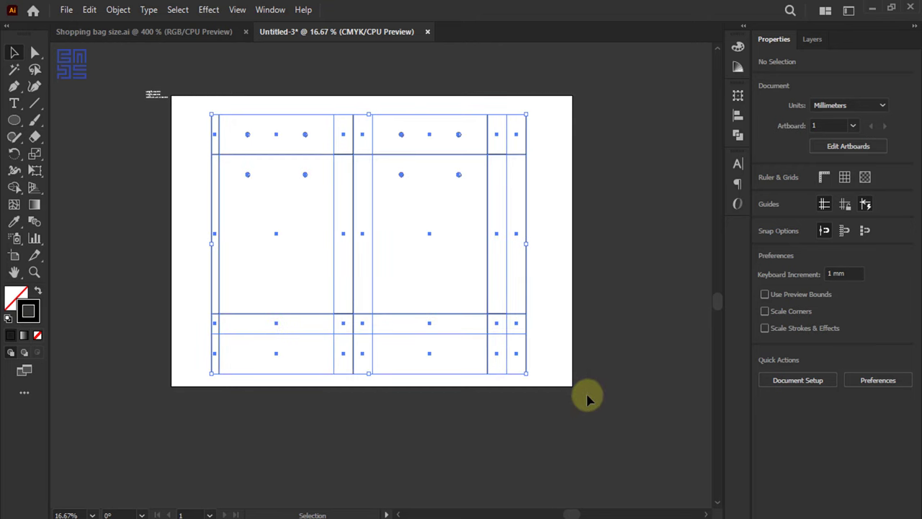
pyautogui.press('ctrl')
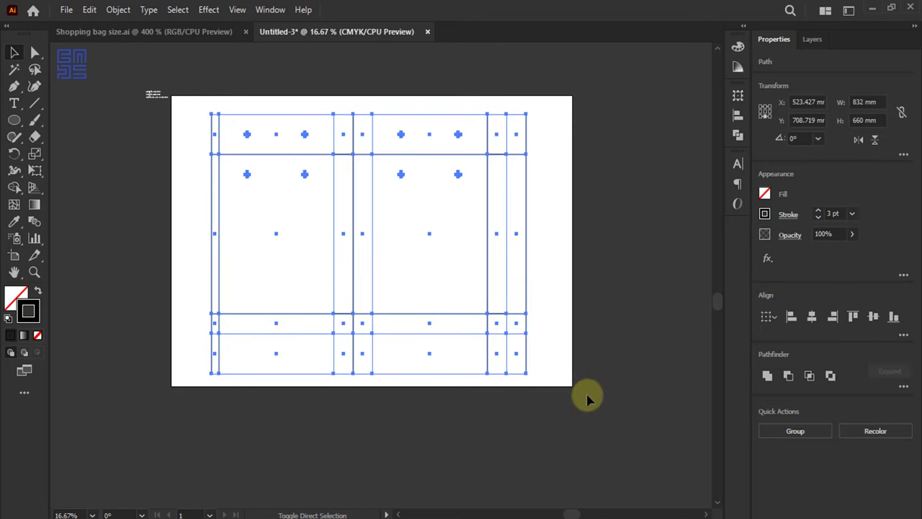
pyautogui.press('v')
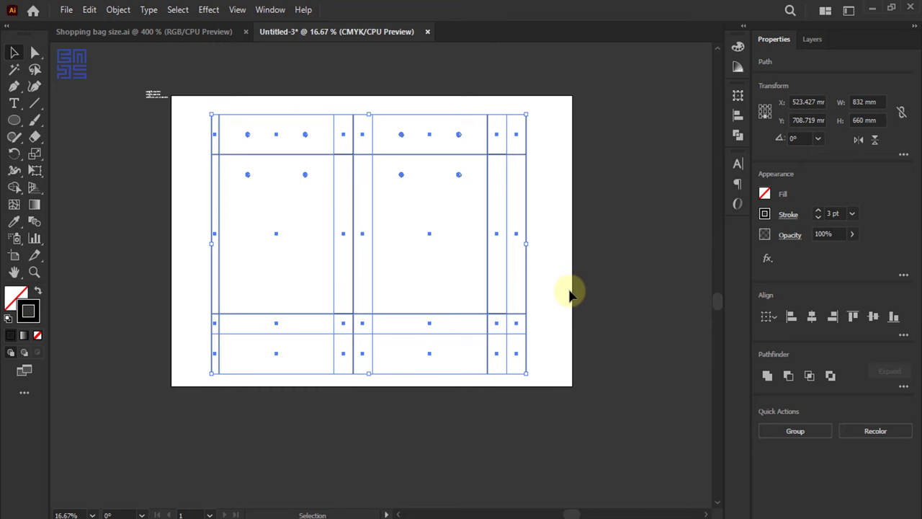
pyautogui.click(570, 293)
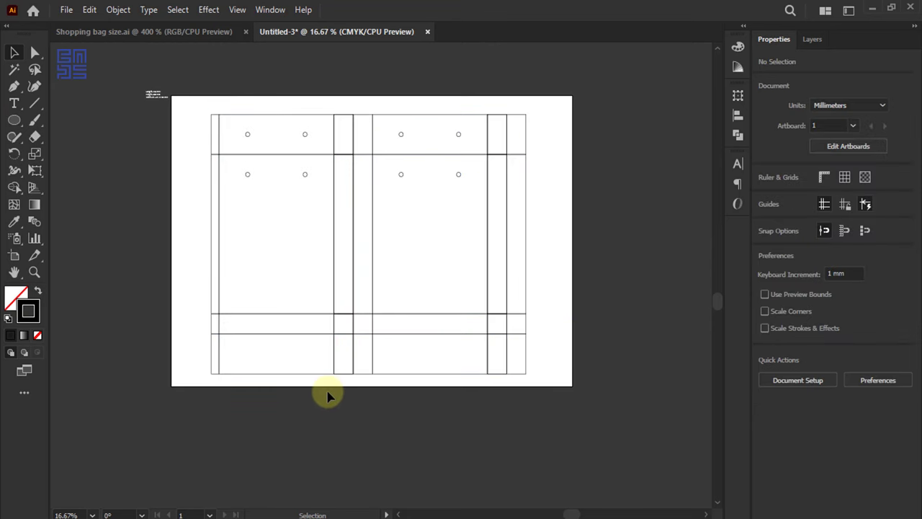
pyautogui.keyDown('alt'); pyautogui.scroll(1, 330, 395); pyautogui.keyUp('alt')
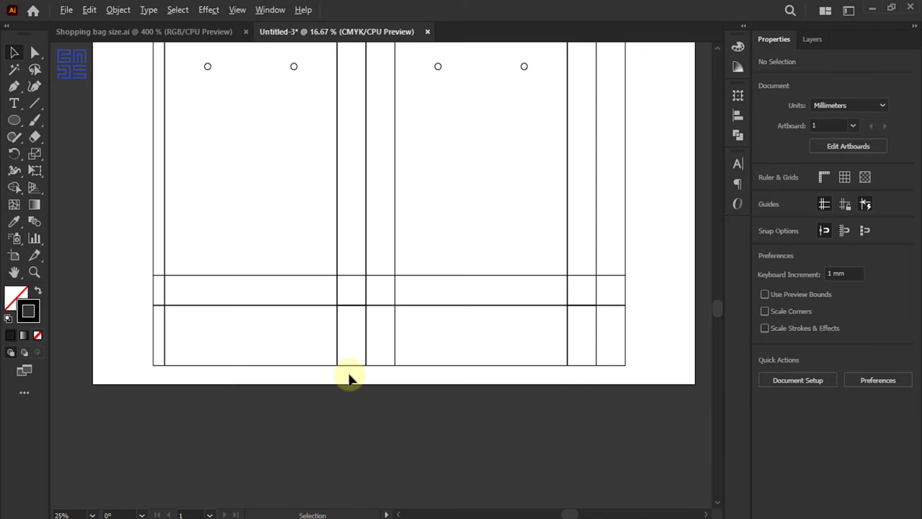
pyautogui.keyDown('alt'); pyautogui.scroll(-1, 345, 380); pyautogui.keyUp('alt')
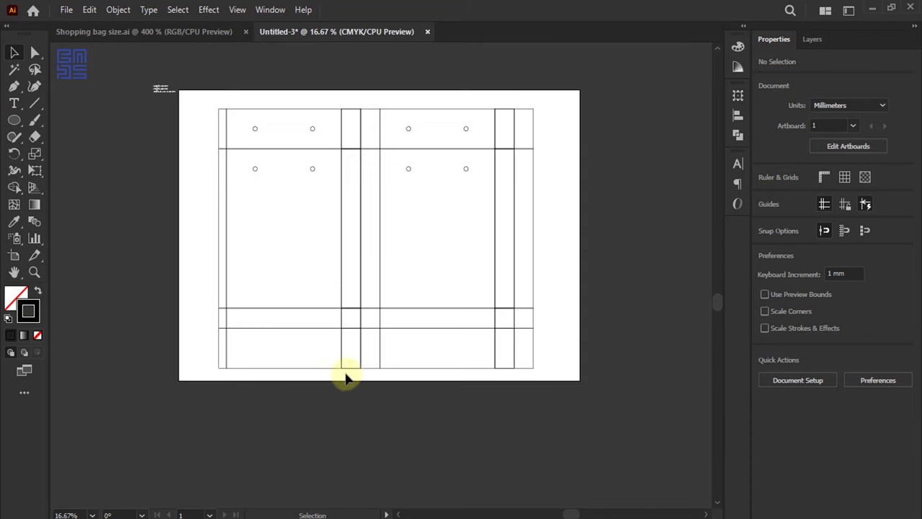
# Step: Check the bottom gusset in the Shopping bag size.ai mockup, then return to Untitled-3
pyautogui.click(223, 32)
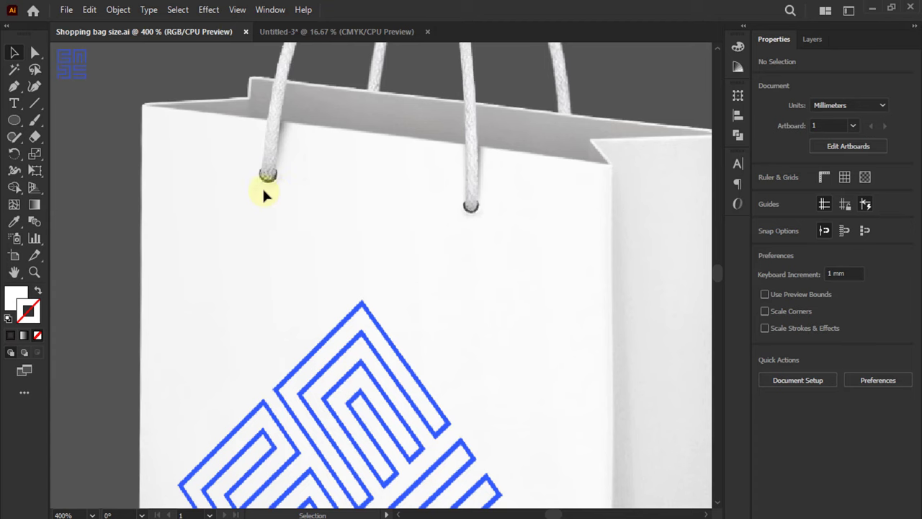
pyautogui.moveTo(487, 287); pyautogui.dragTo(390, 136)
pyautogui.keyDown('alt'); pyautogui.scroll(-1, 359, 173); pyautogui.keyUp('alt')
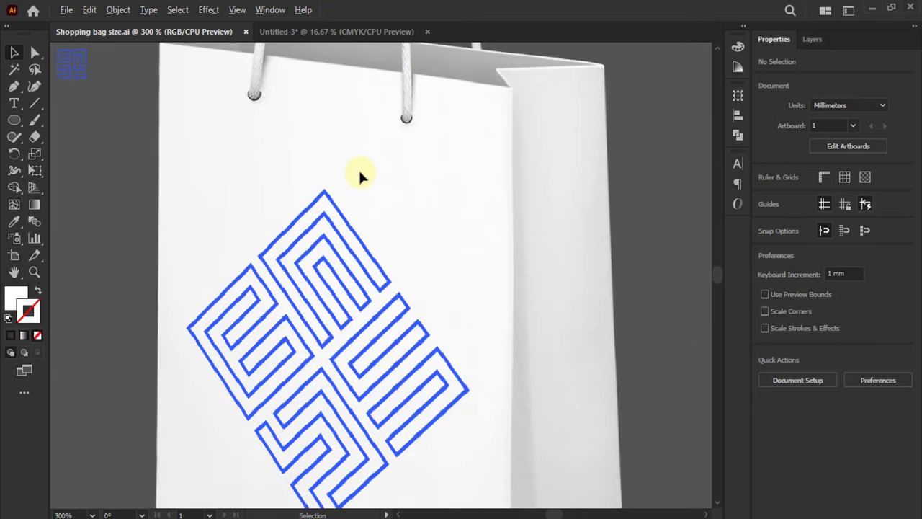
pyautogui.keyDown('alt'); pyautogui.scroll(-1, 370, 174); pyautogui.keyUp('alt')
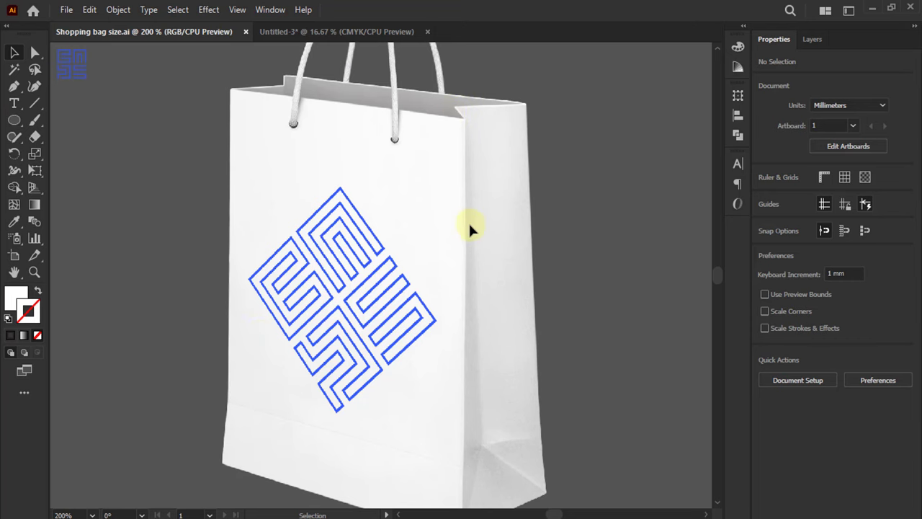
pyautogui.moveTo(436, 376); pyautogui.dragTo(382, 173)
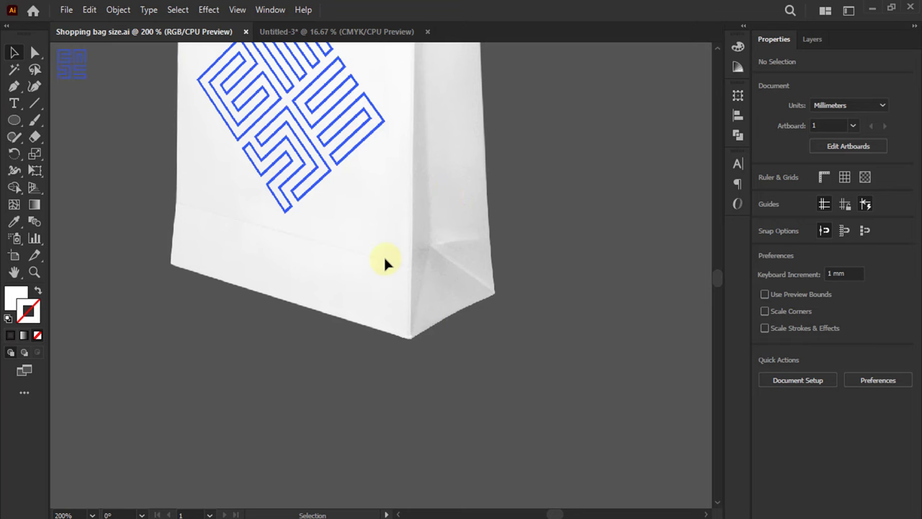
pyautogui.click(353, 31)
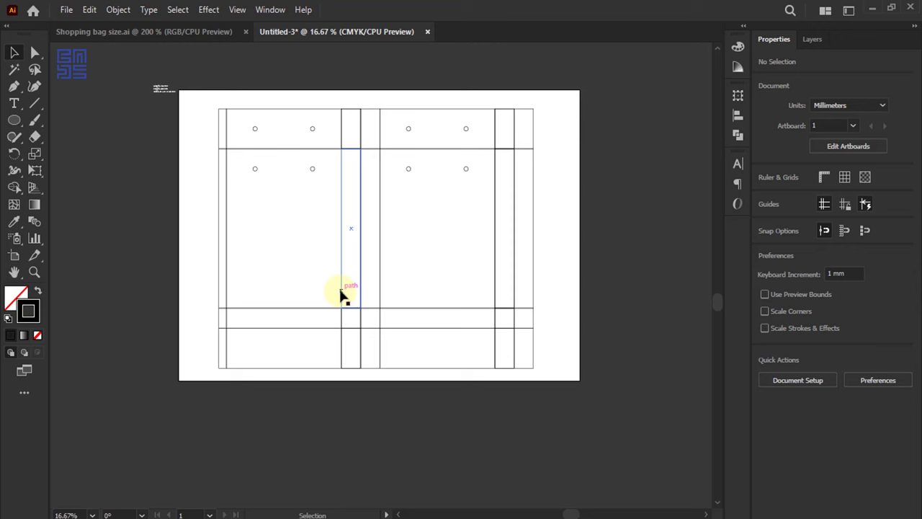
# Step: Draw a 3-point star triangle, 270.175 × 233.979 mm, just below the dieline
pyautogui.click(36, 121)
pyautogui.click(16, 133)
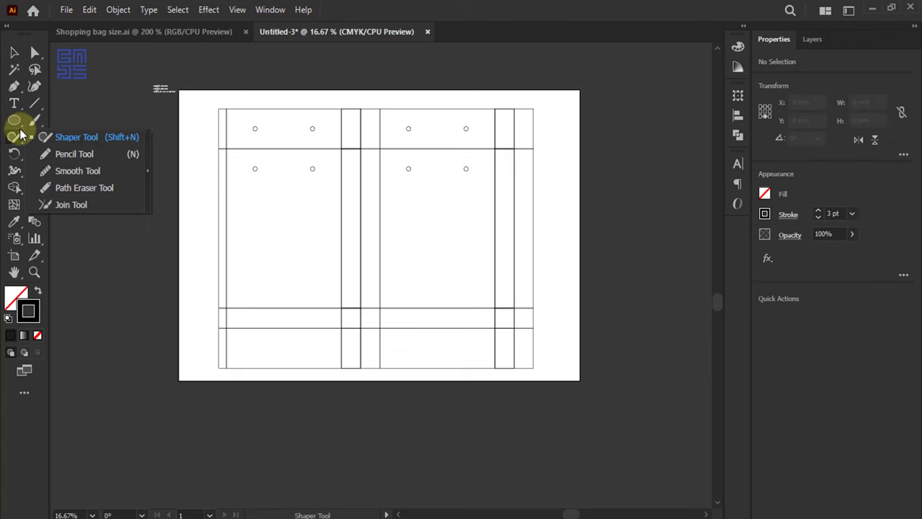
pyautogui.click(15, 119)
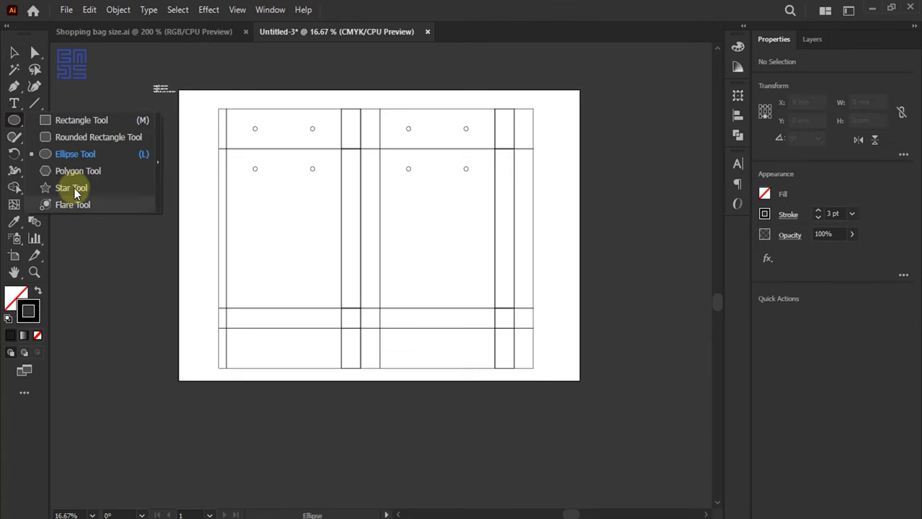
pyautogui.moveTo(310, 435); pyautogui.dragTo(331, 390)
pyautogui.press('Down')
pyautogui.press('Down')
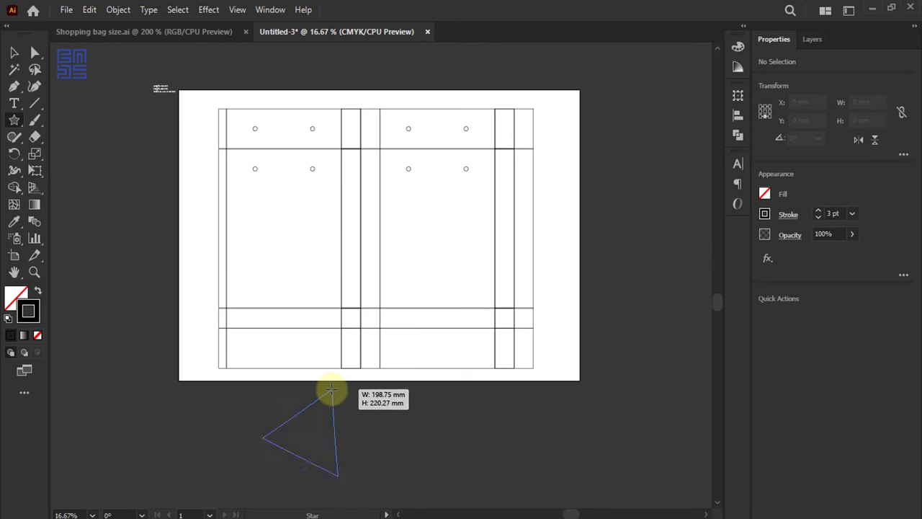
pyautogui.moveTo(331, 390); pyautogui.dragTo(310, 373)
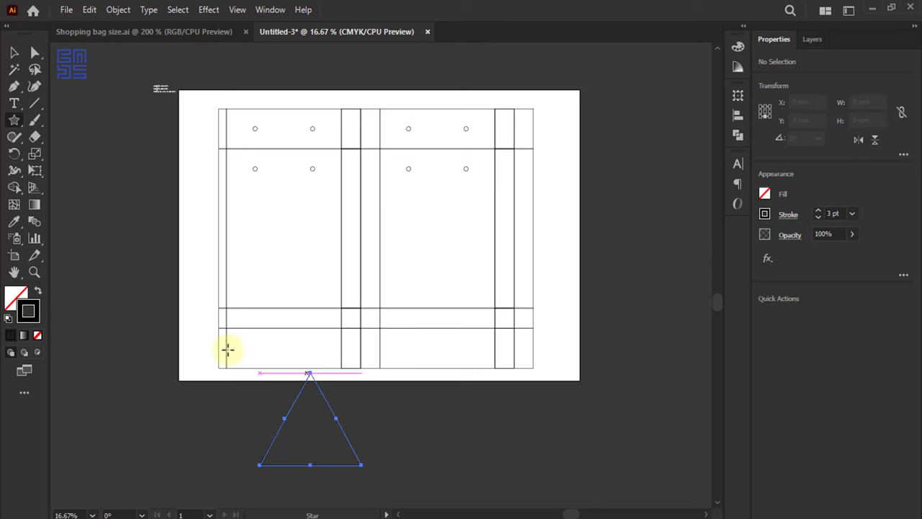
pyautogui.click(13, 53)
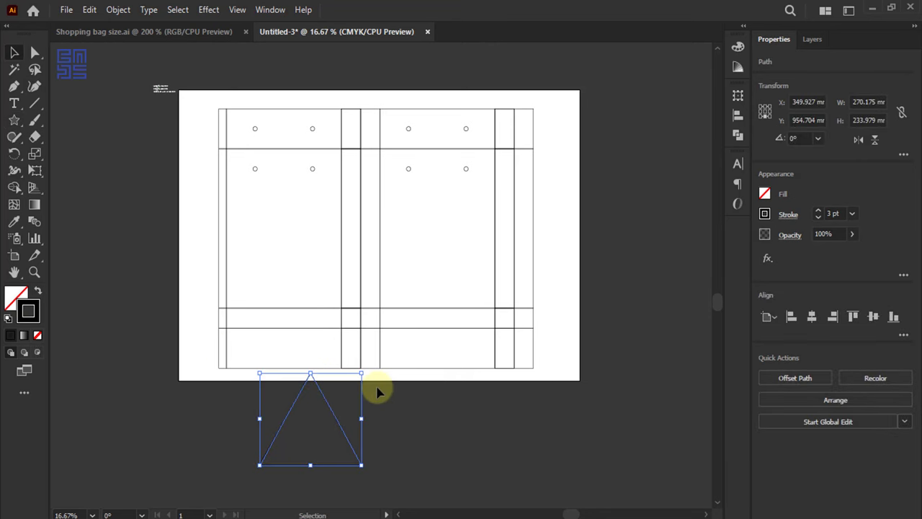
# Step: Place the triangle's apex on the middle gusset's fold-line intersection
pyautogui.scroll(1, 377, 392)
pyautogui.moveTo(292, 391)
pyautogui.mouseDown()
pyautogui.moveTo(455, 387)
pyautogui.moveTo(443, 375)
pyautogui.mouseUp()
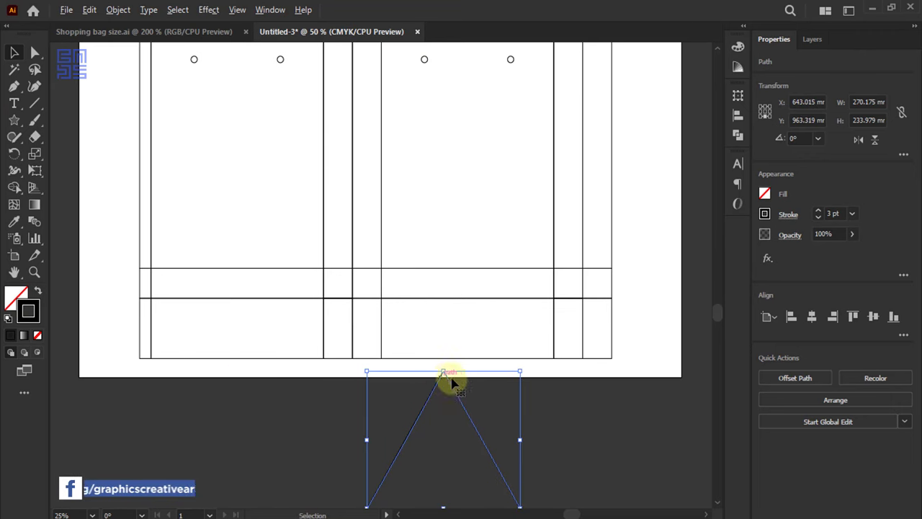
pyautogui.scroll(1, 449, 375)
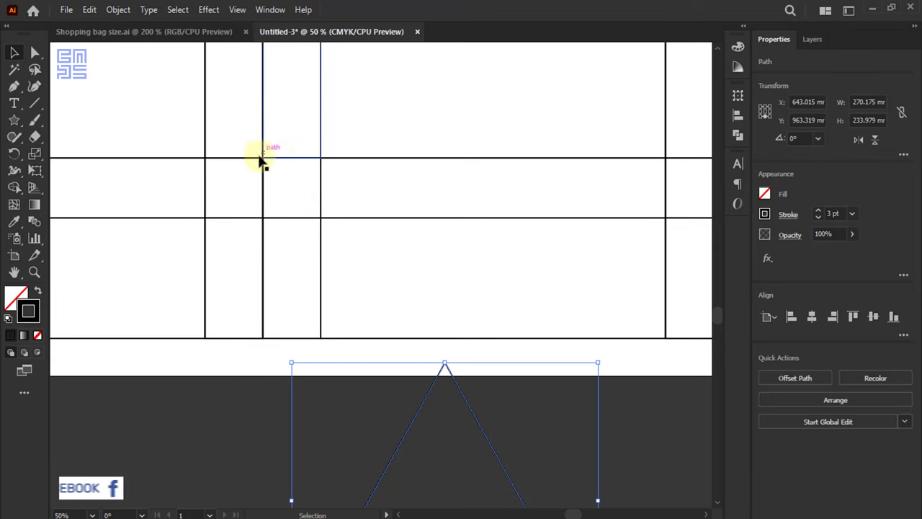
pyautogui.hotkey('ctrl', 'h')
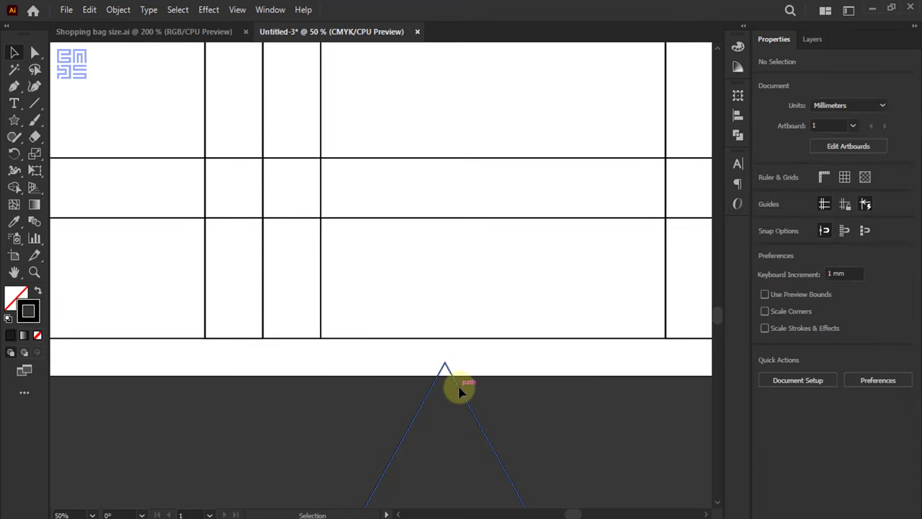
pyautogui.moveTo(460, 391); pyautogui.dragTo(276, 181)
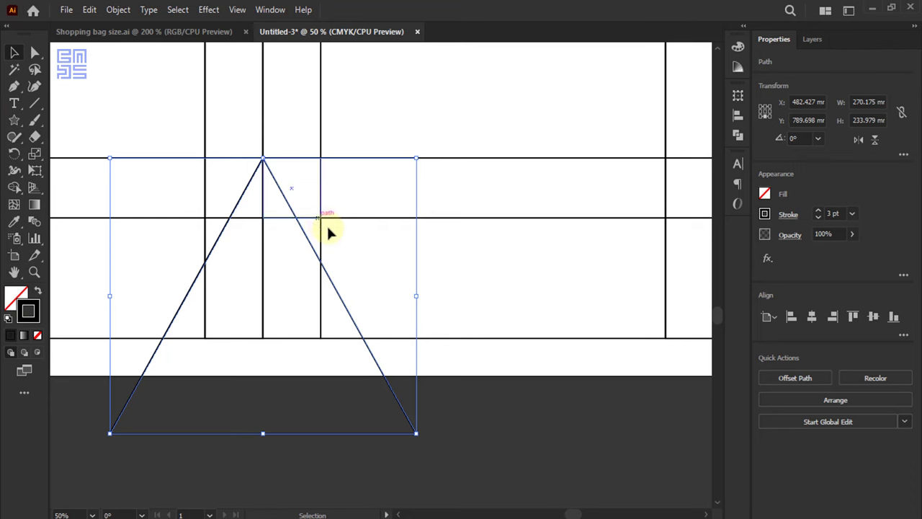
# Step: Widen the triangle to 473.732 mm so its sides cross the fold corners
pyautogui.moveTo(416, 294); pyautogui.dragTo(531, 267)
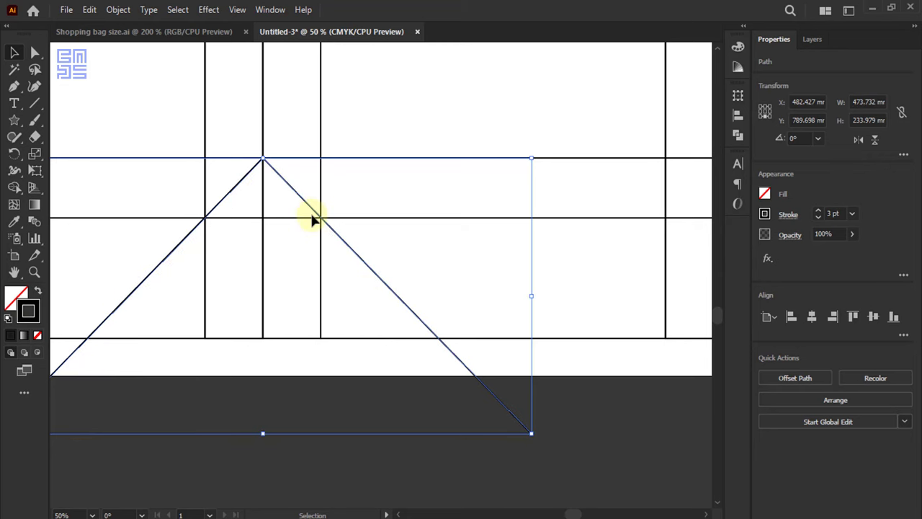
pyautogui.scroll(3, 317, 224)
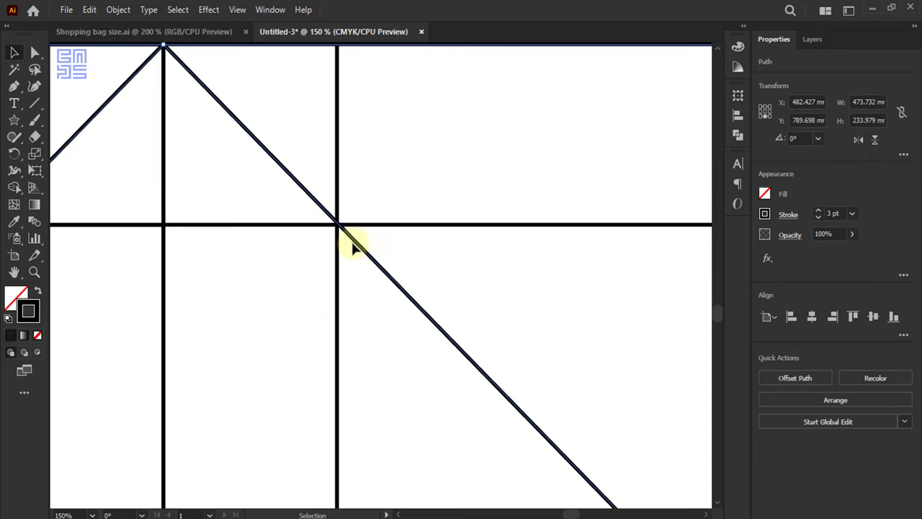
pyautogui.scroll(-2, 357, 241)
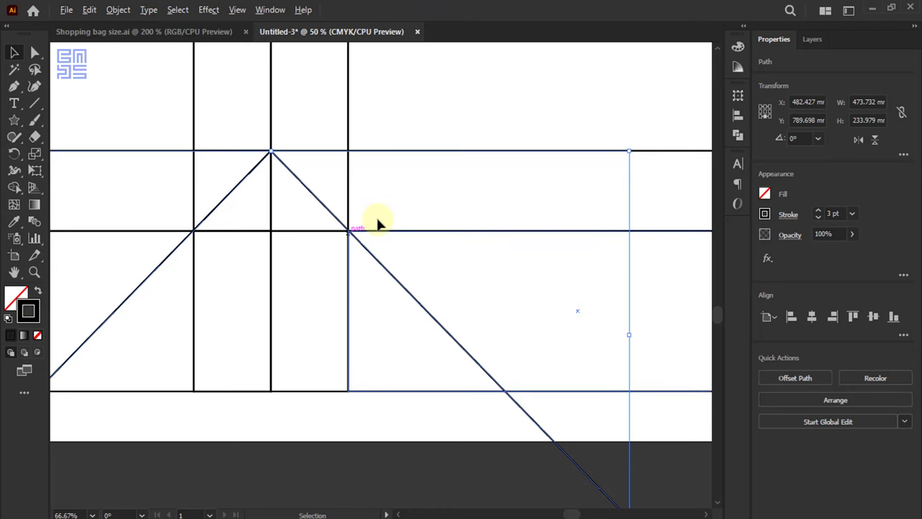
pyautogui.scroll(-1, 379, 223)
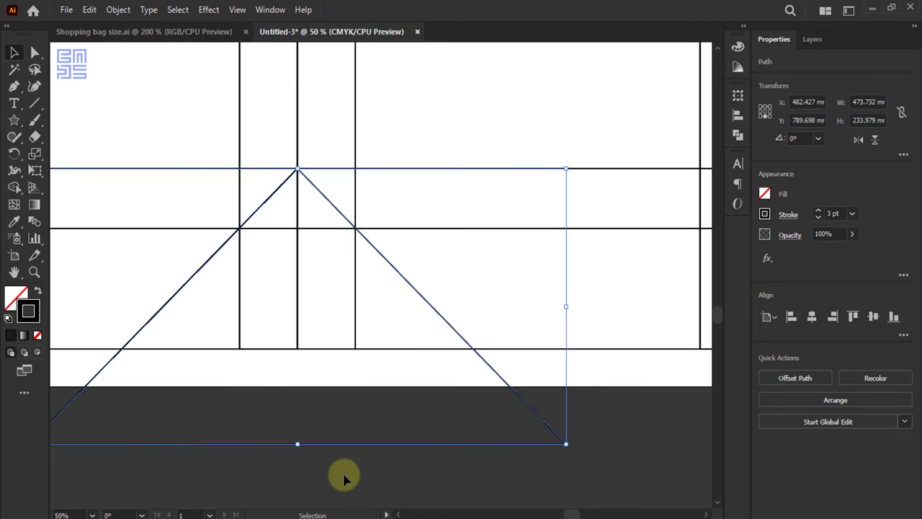
pyautogui.scroll(-2, 494, 318)
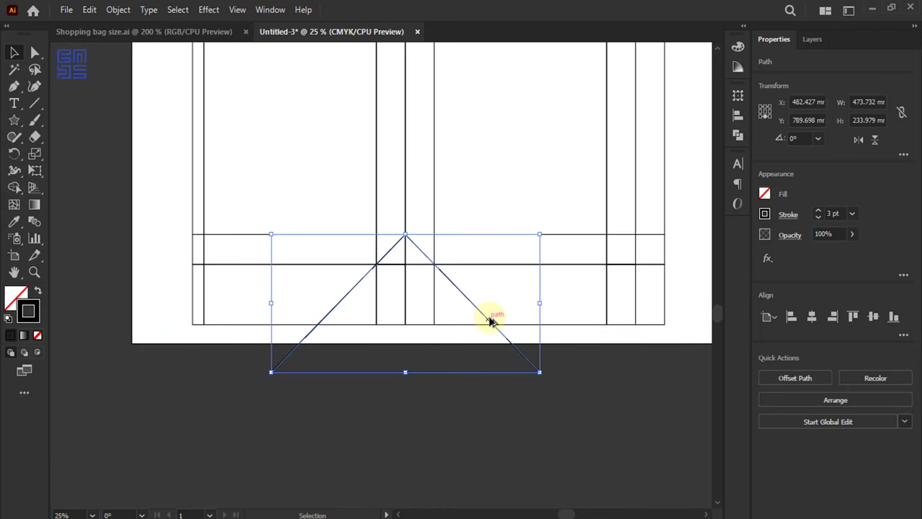
# Step: Alt-drag triangle copies onto the right gusset and the left-edge gusset
pyautogui.moveTo(490, 320)
pyautogui.mouseDown()
pyautogui.moveTo(721, 322)
pyautogui.moveTo(617, 328)
pyautogui.mouseUp()
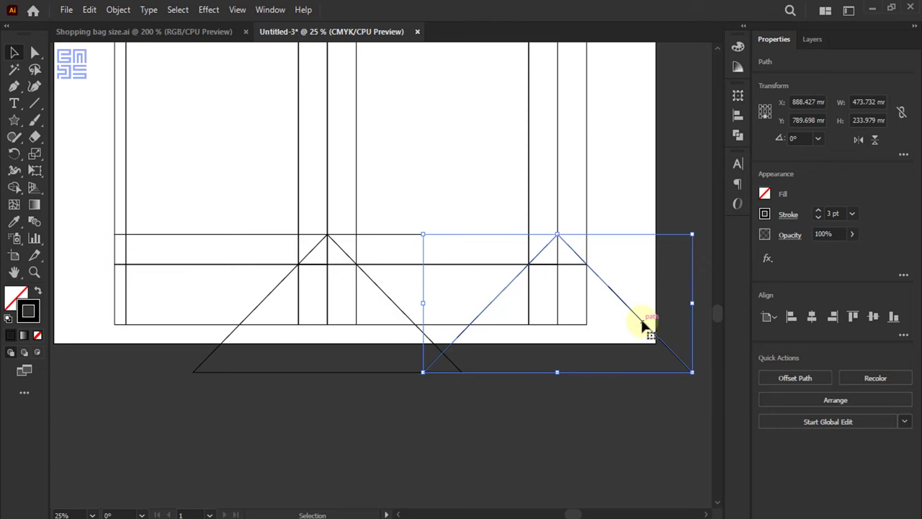
pyautogui.moveTo(619, 326)
pyautogui.mouseDown()
pyautogui.moveTo(180, 330)
pyautogui.moveTo(177, 320)
pyautogui.mouseUp()
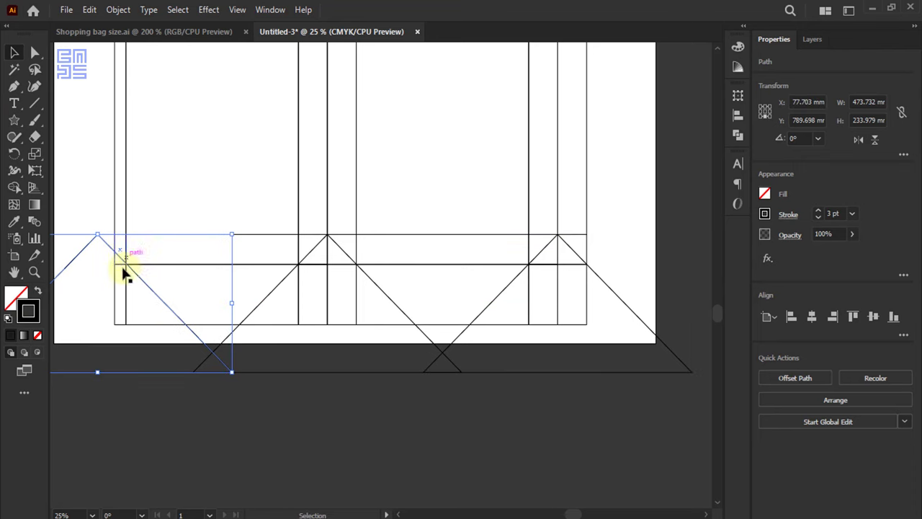
pyautogui.scroll(4, 108, 272)
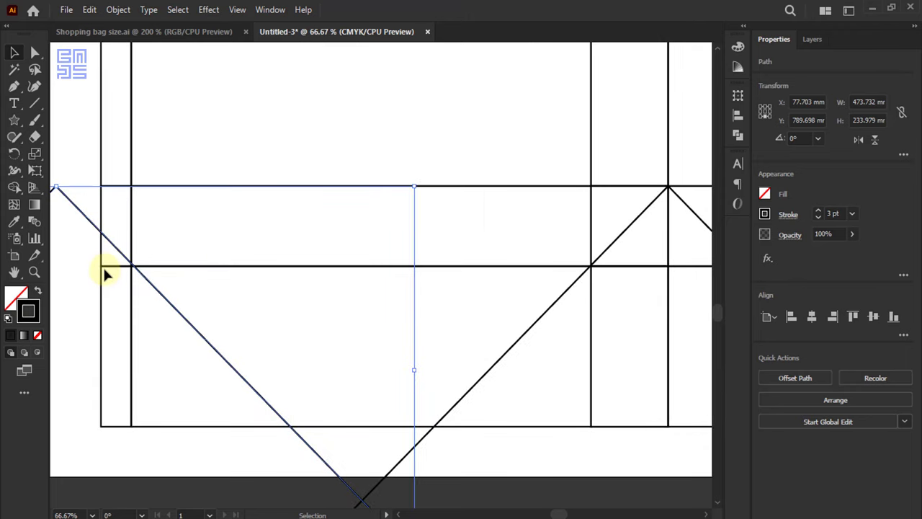
pyautogui.scroll(2, 118, 274)
pyautogui.scroll(2, 161, 266)
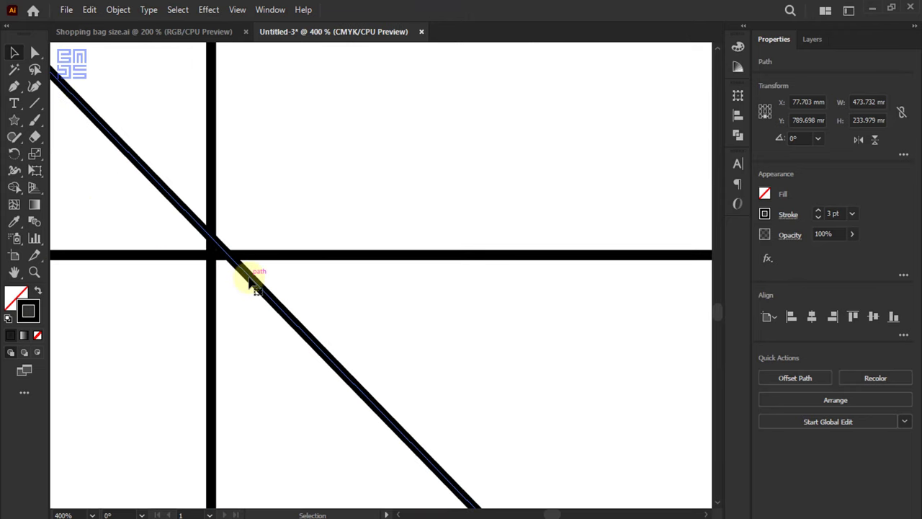
# Step: Nudge the left triangle so its side meets the fold corner
pyautogui.moveTo(249, 279); pyautogui.dragTo(233, 284)
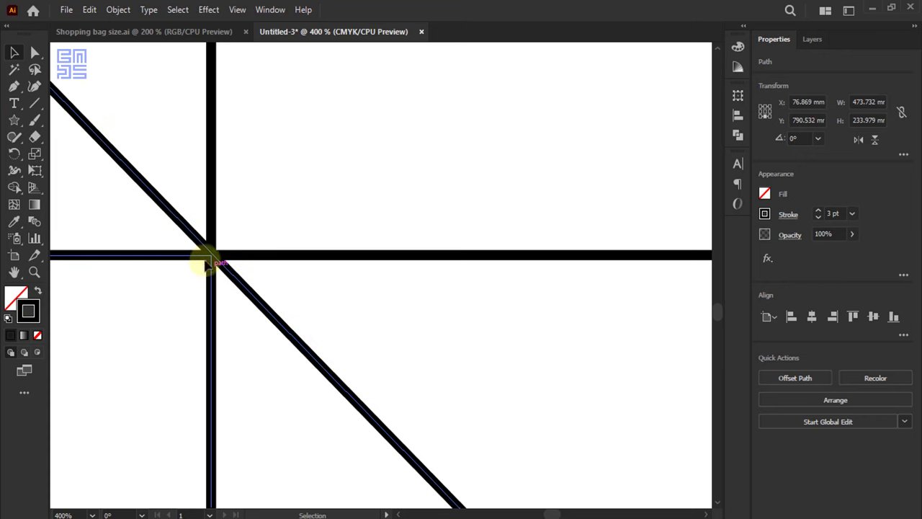
pyautogui.scroll(-3, 191, 247)
pyautogui.scroll(-3, 192, 248)
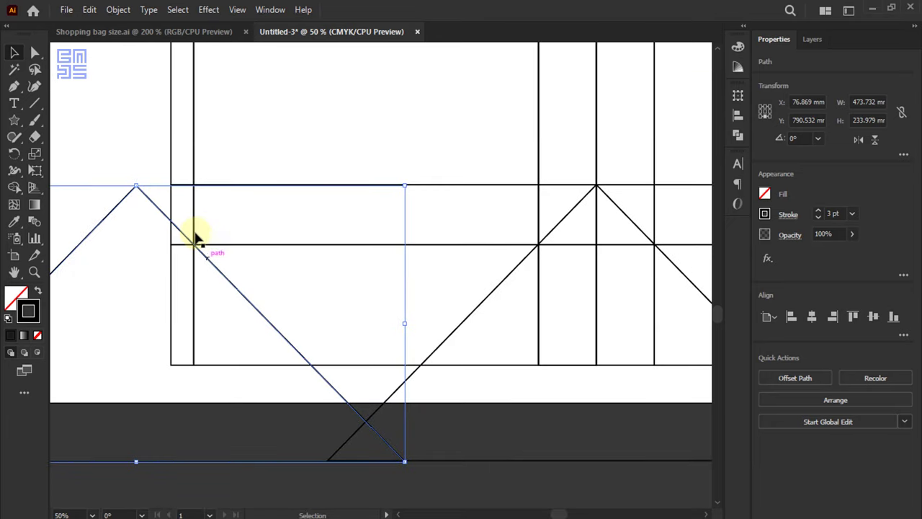
pyautogui.scroll(3, 189, 248)
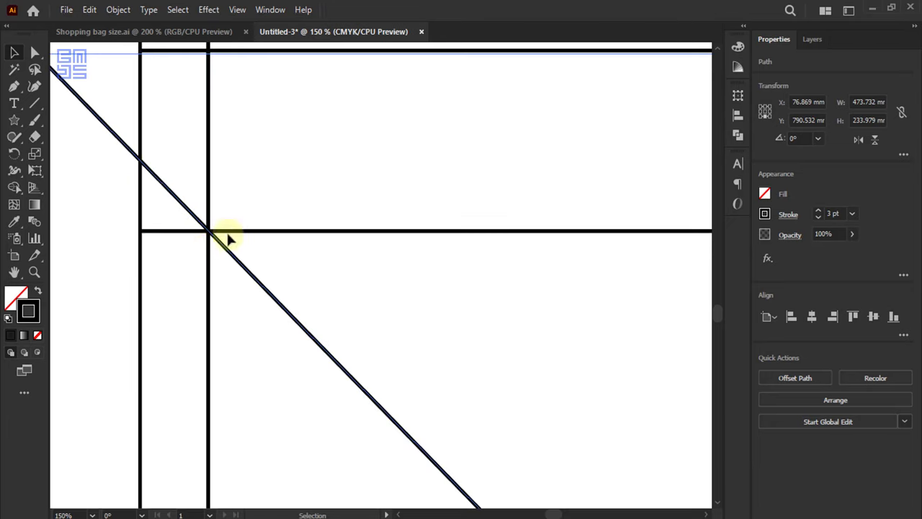
pyautogui.scroll(-4, 116, 243)
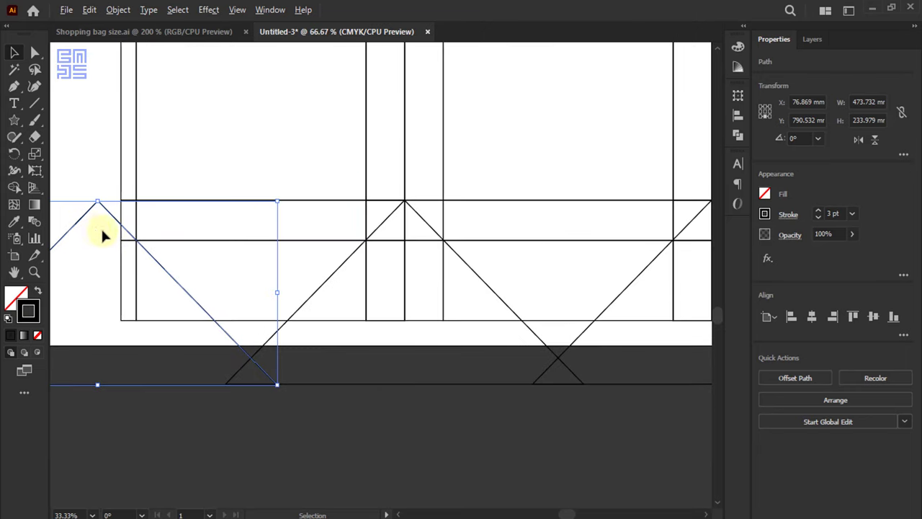
pyautogui.scroll(2, 101, 232)
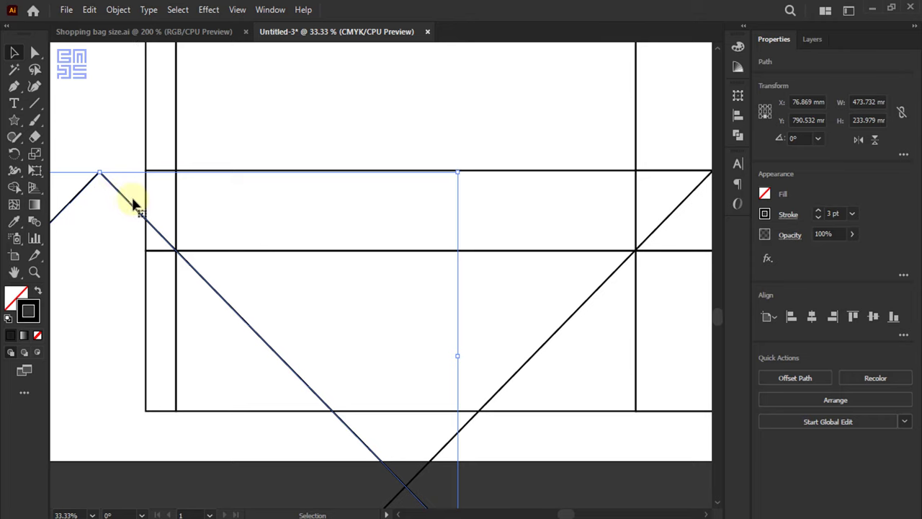
pyautogui.scroll(-2, 132, 201)
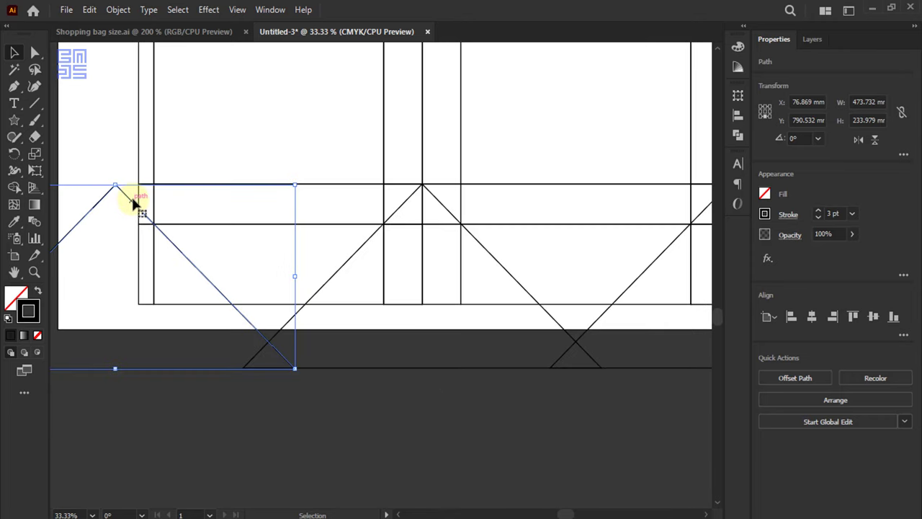
pyautogui.scroll(-2, 240, 268)
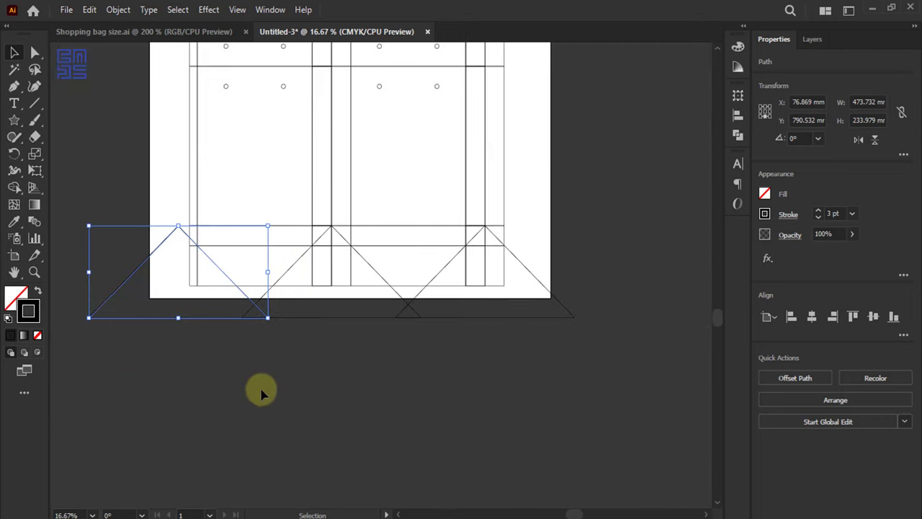
# Step: Select all the bottom triangles and switch to the Add Anchor Point tool
pyautogui.moveTo(139, 376); pyautogui.dragTo(124, 317)
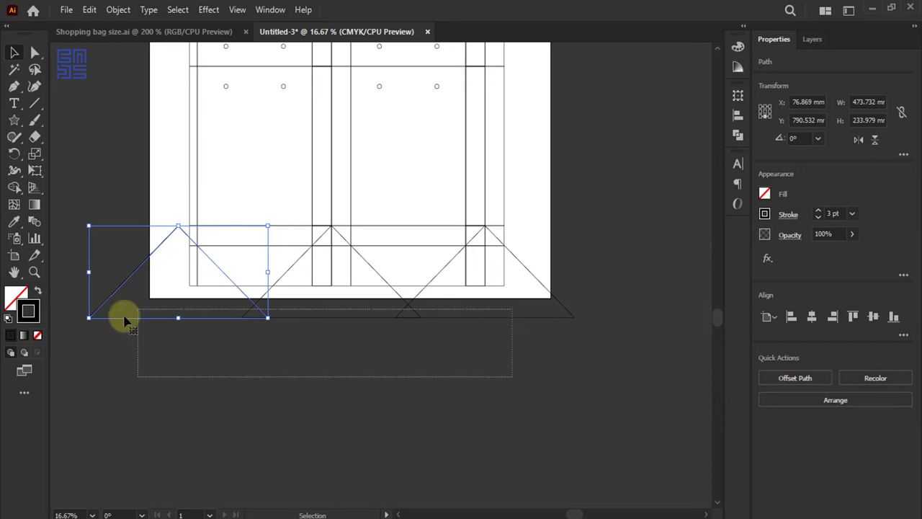
pyautogui.click(14, 87)
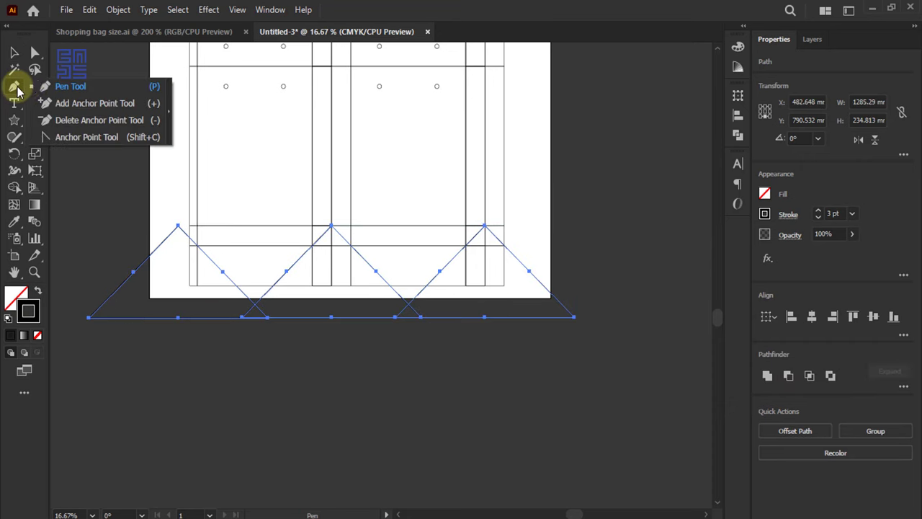
pyautogui.press('-')
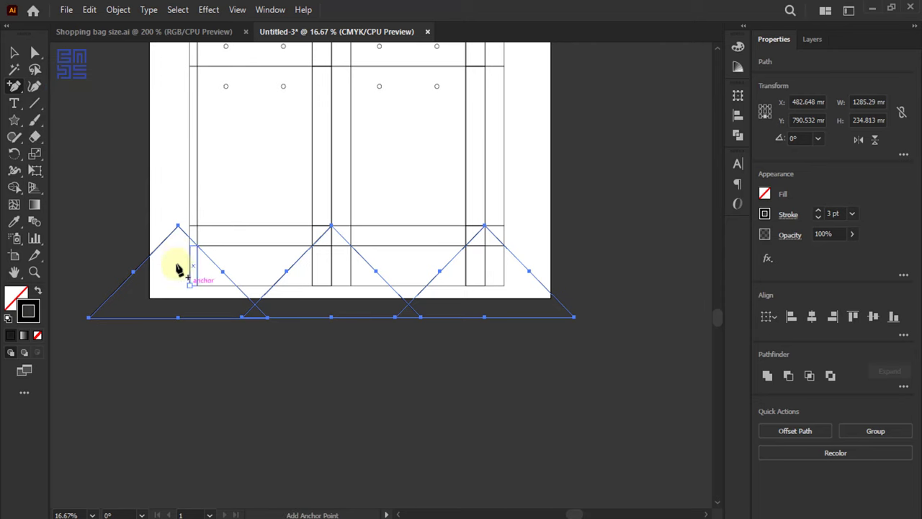
pyautogui.scroll(6, 188, 238)
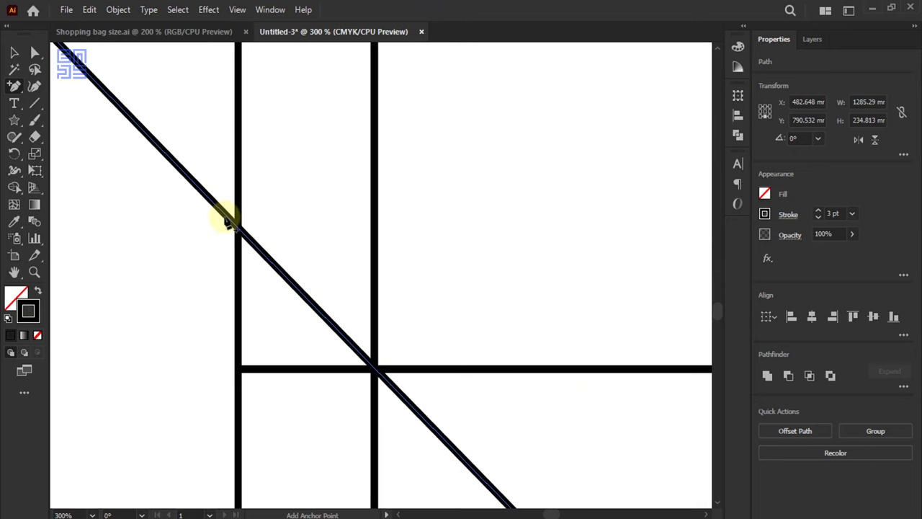
pyautogui.scroll(1, 227, 216)
pyautogui.scroll(1, 226, 240)
# Step: Add anchor points where the left diagonal meets the bottom edge and vertical line
pyautogui.click(237, 272)
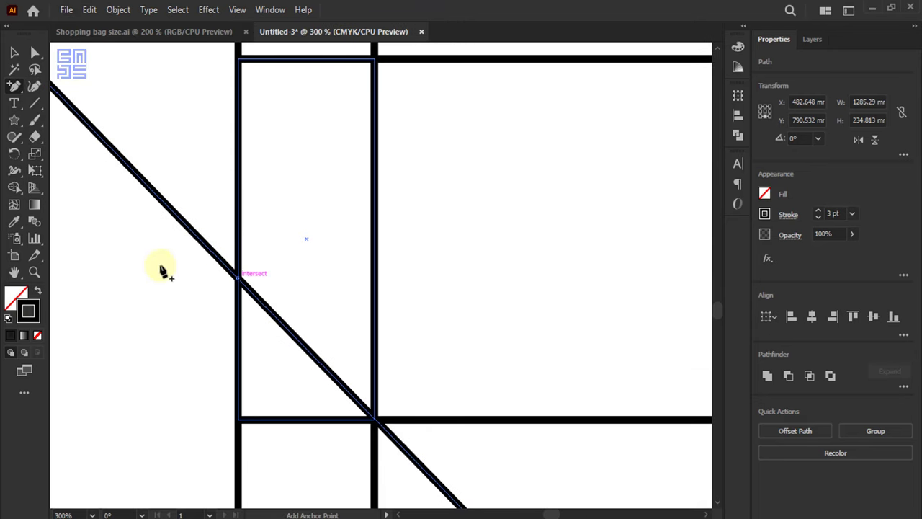
pyautogui.click(147, 186)
pyautogui.scroll(-2, 154, 181)
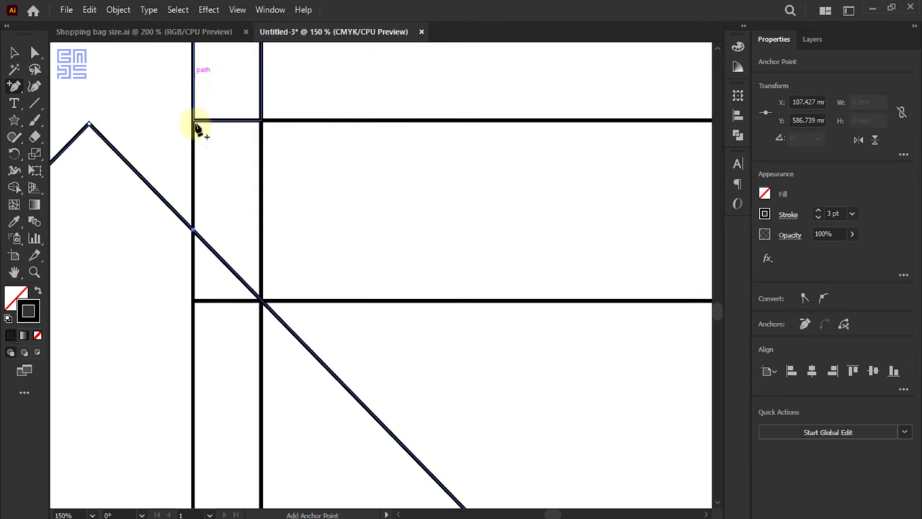
pyautogui.scroll(-3, 186, 87)
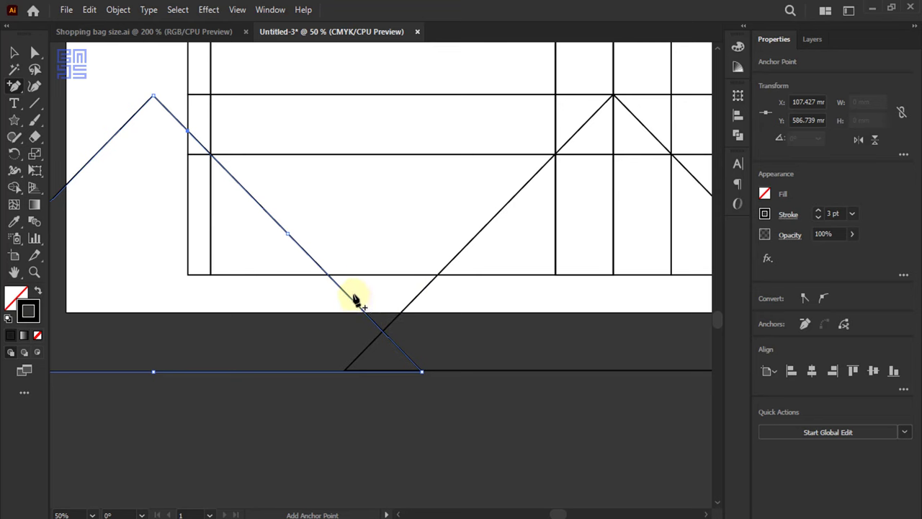
pyautogui.scroll(2, 337, 289)
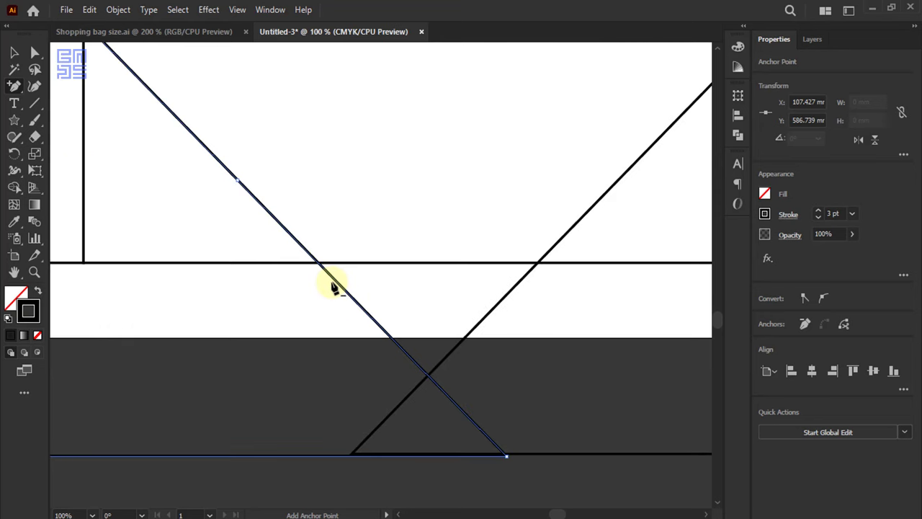
pyautogui.scroll(4, 336, 288)
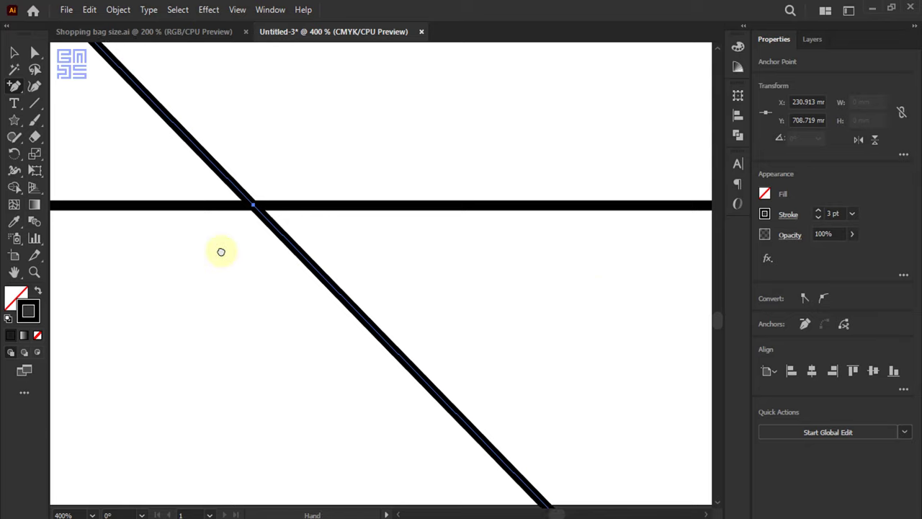
# Step: Add anchor points at the next two diagonal–edge crossings, including the rising diagonal
pyautogui.moveTo(220, 251)
pyautogui.mouseDown()
pyautogui.moveTo(89, 258)
pyautogui.moveTo(509, 229)
pyautogui.mouseUp()
pyautogui.click(635, 204)
pyautogui.moveTo(129, 240); pyautogui.dragTo(470, 267)
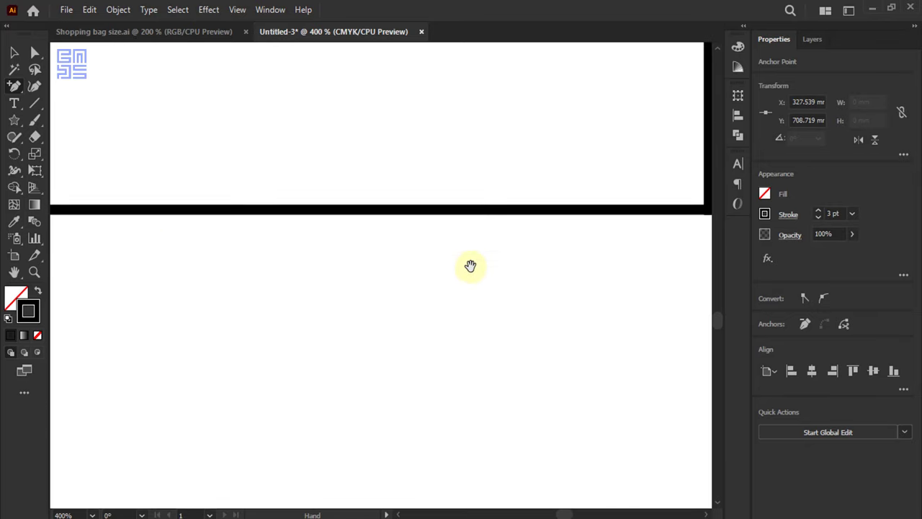
pyautogui.moveTo(168, 249); pyautogui.dragTo(491, 255)
pyautogui.moveTo(68, 265); pyautogui.dragTo(443, 247)
pyautogui.moveTo(150, 256); pyautogui.dragTo(414, 243)
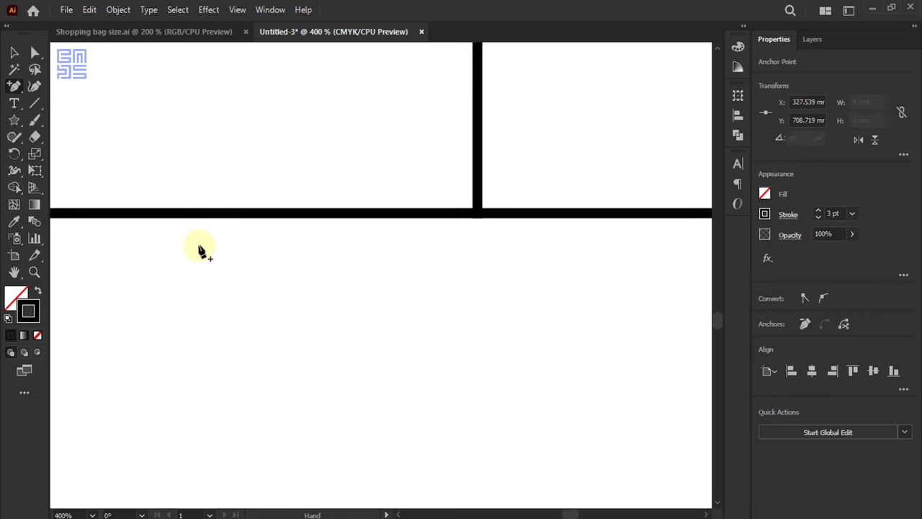
pyautogui.scroll(-3, 220, 248)
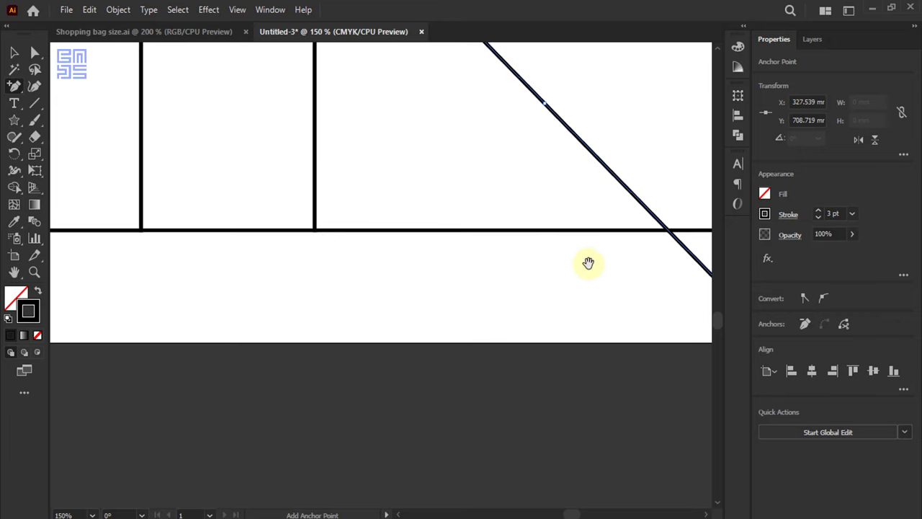
pyautogui.moveTo(589, 263); pyautogui.dragTo(289, 258)
pyautogui.scroll(3, 382, 240)
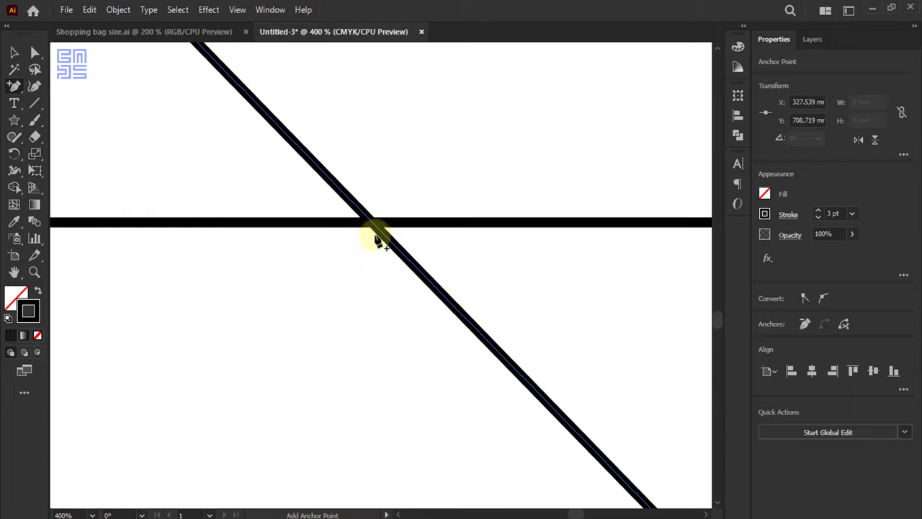
pyautogui.moveTo(456, 312)
pyautogui.mouseDown()
pyautogui.moveTo(289, 323)
pyautogui.moveTo(426, 311)
pyautogui.moveTo(323, 290)
pyautogui.mouseUp()
pyautogui.click(374, 213)
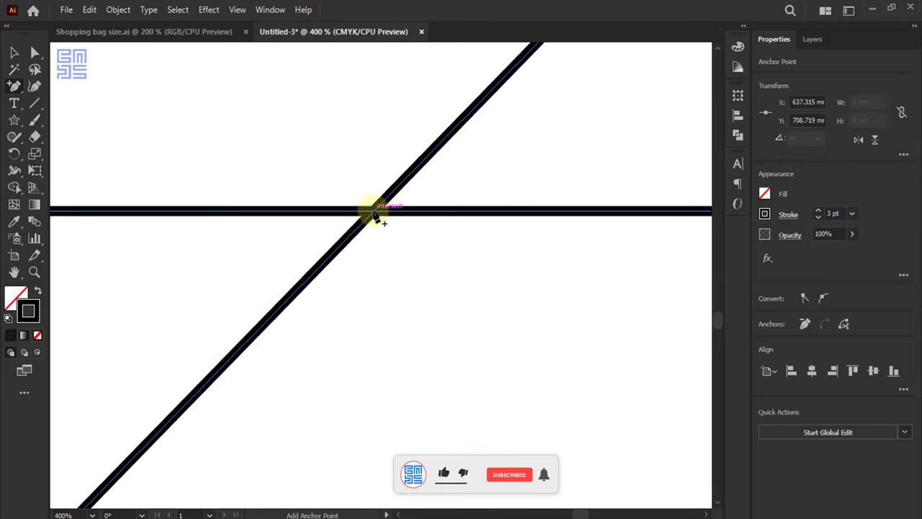
# Step: Add an anchor point at the rightmost diagonal–edge intersection
pyautogui.scroll(-1, 299, 335)
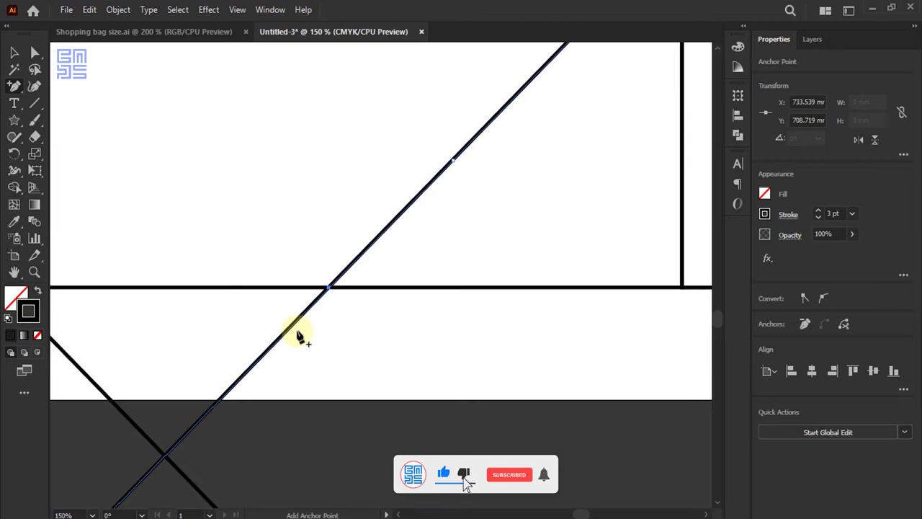
pyautogui.scroll(-1, 298, 334)
pyautogui.moveTo(637, 169); pyautogui.dragTo(451, 280)
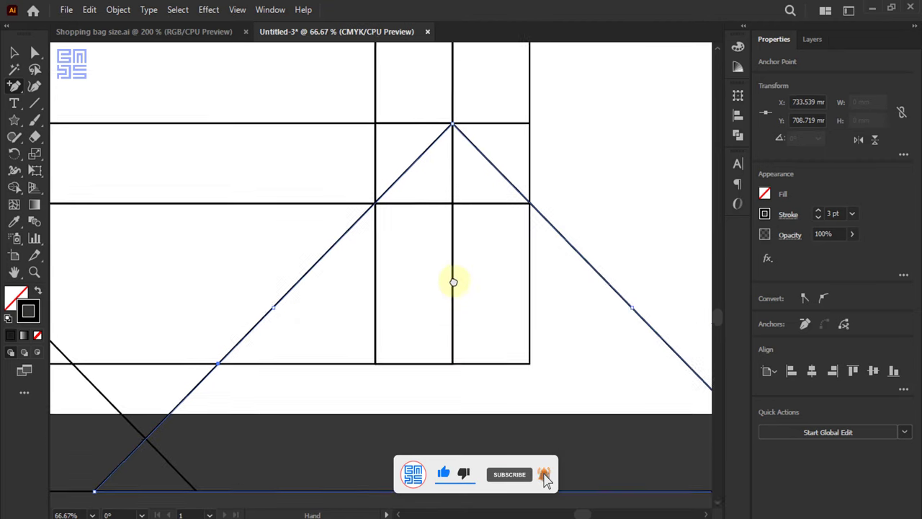
pyautogui.scroll(4, 445, 266)
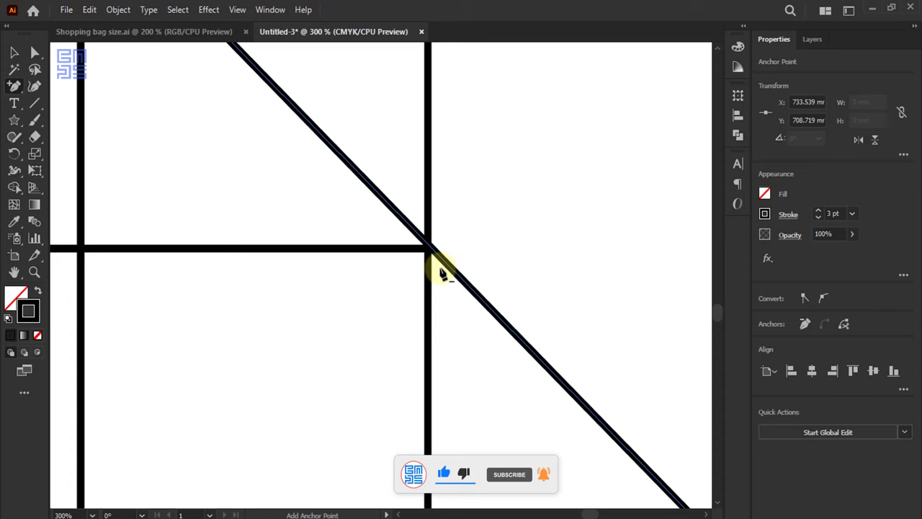
pyautogui.scroll(3, 443, 272)
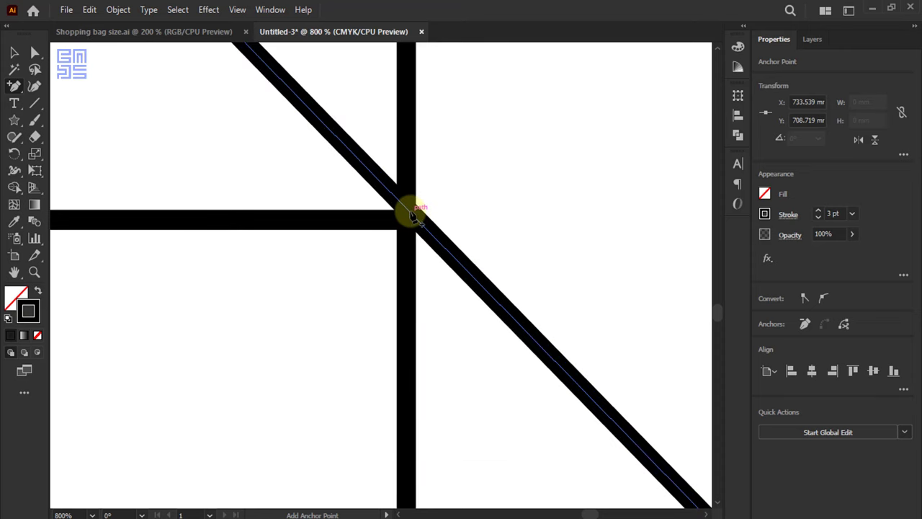
pyautogui.click(412, 215)
pyautogui.scroll(-3, 447, 267)
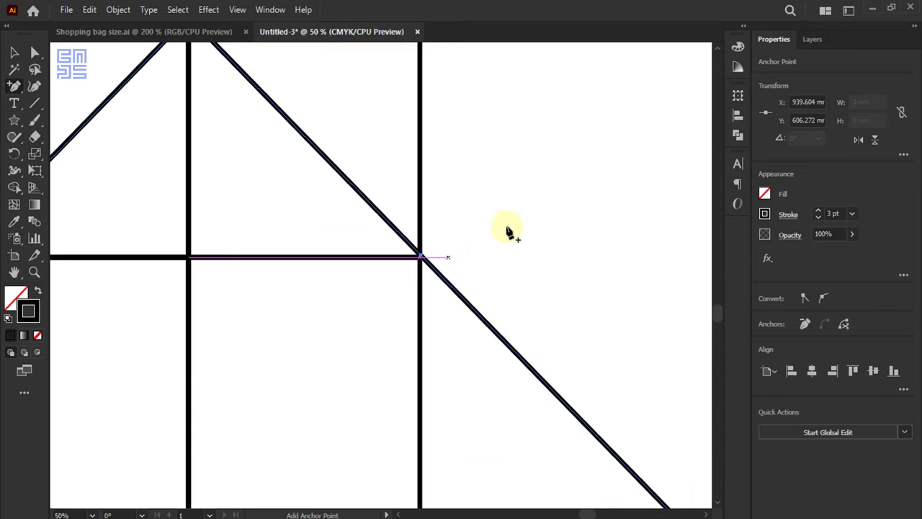
pyautogui.scroll(-2, 506, 231)
pyautogui.scroll(-2, 445, 240)
pyautogui.click(35, 52)
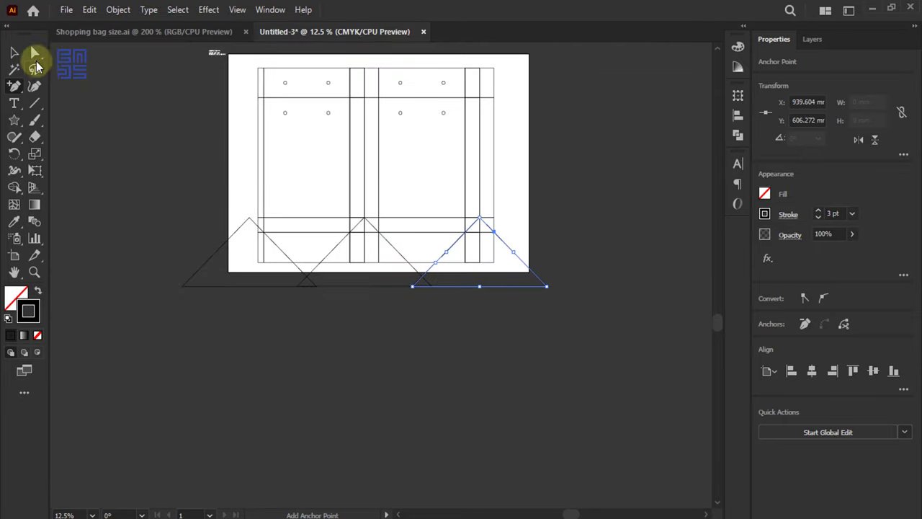
# Step: Delete the left triangle's outer corner segment
pyautogui.click(377, 358)
pyautogui.scroll(1, 281, 319)
pyautogui.moveTo(96, 175); pyautogui.dragTo(220, 345)
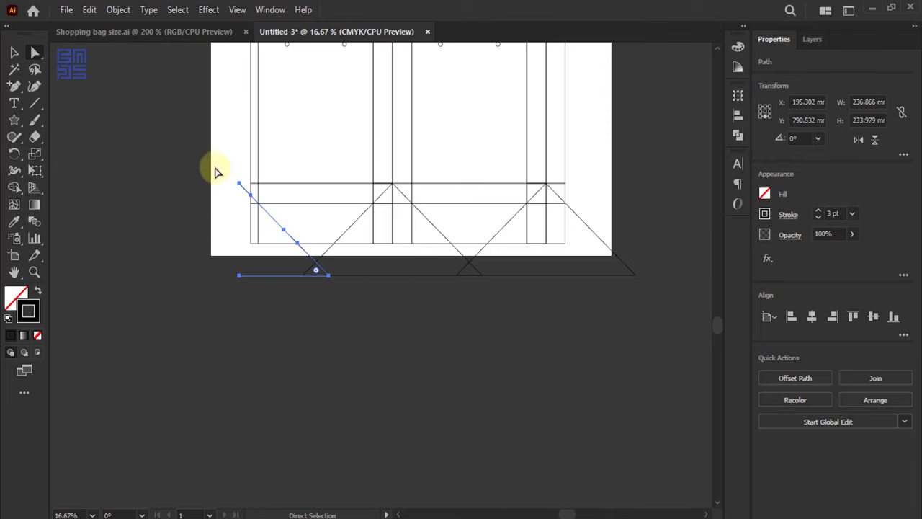
pyautogui.moveTo(218, 154); pyautogui.dragTo(239, 201)
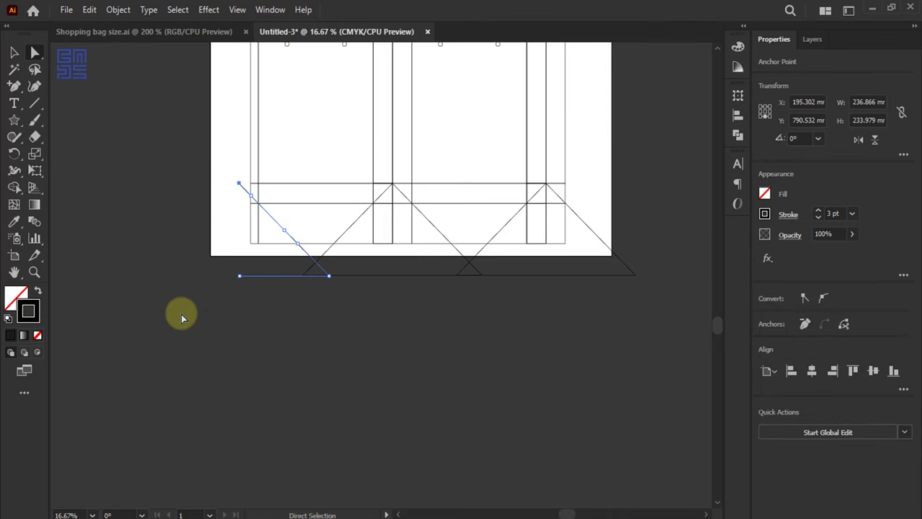
pyautogui.press('Delete')
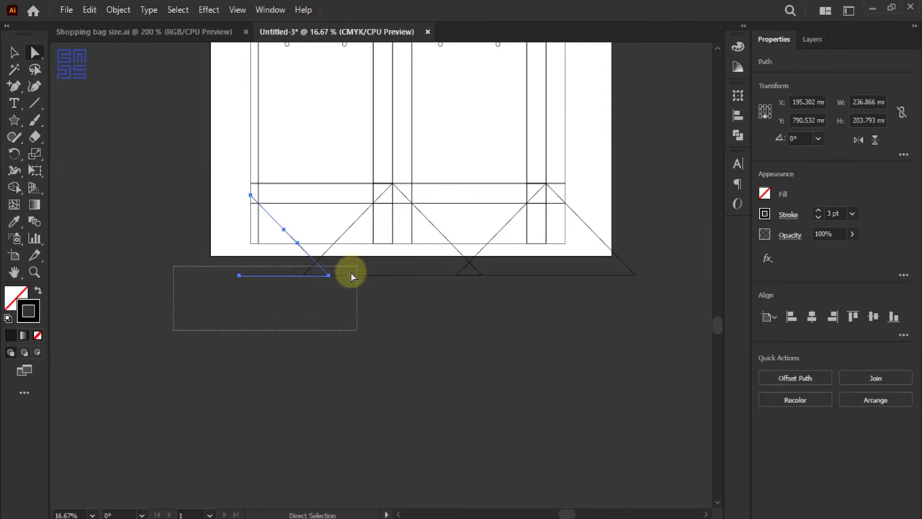
# Step: Delete all triangle segments and anchors below the bag's bottom edge
pyautogui.moveTo(348, 297); pyautogui.dragTo(353, 272)
pyautogui.moveTo(237, 311); pyautogui.dragTo(526, 293)
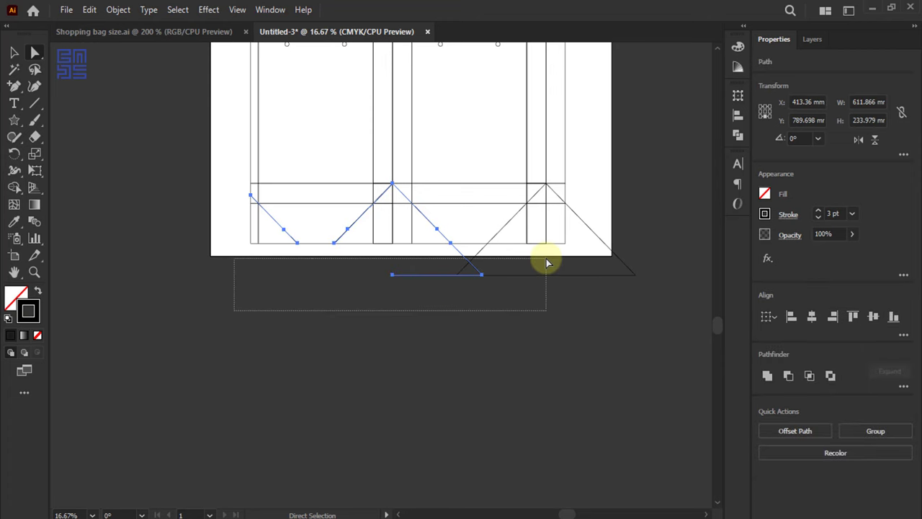
pyautogui.press('Delete')
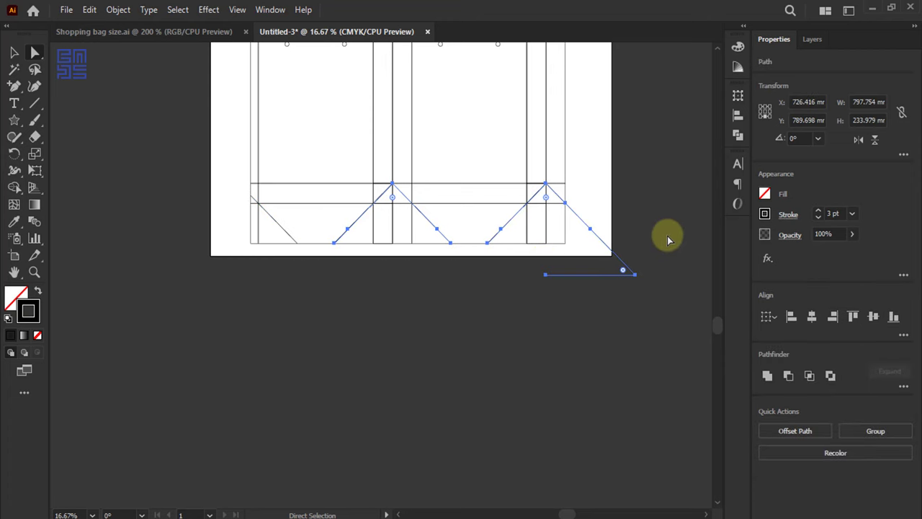
pyautogui.moveTo(570, 322); pyautogui.dragTo(577, 328)
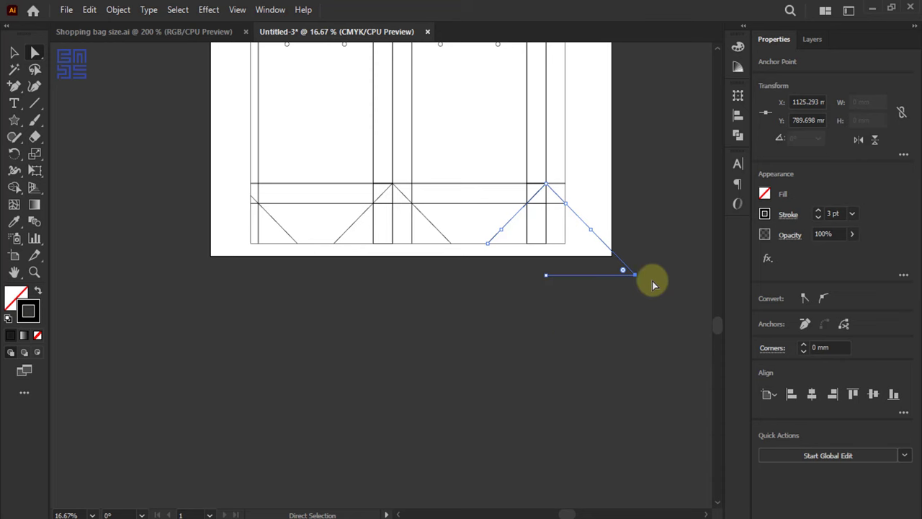
pyautogui.press('Delete')
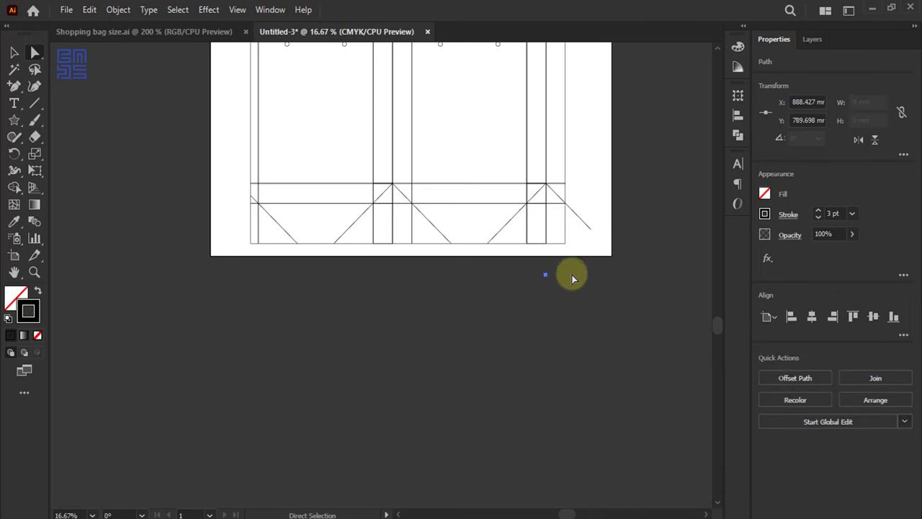
pyautogui.press('Delete')
# Step: Remove the stray end of the right diagonal and deselect the trimmed paths
pyautogui.moveTo(598, 199); pyautogui.dragTo(570, 277)
pyautogui.press('Delete')
pyautogui.click(395, 363)
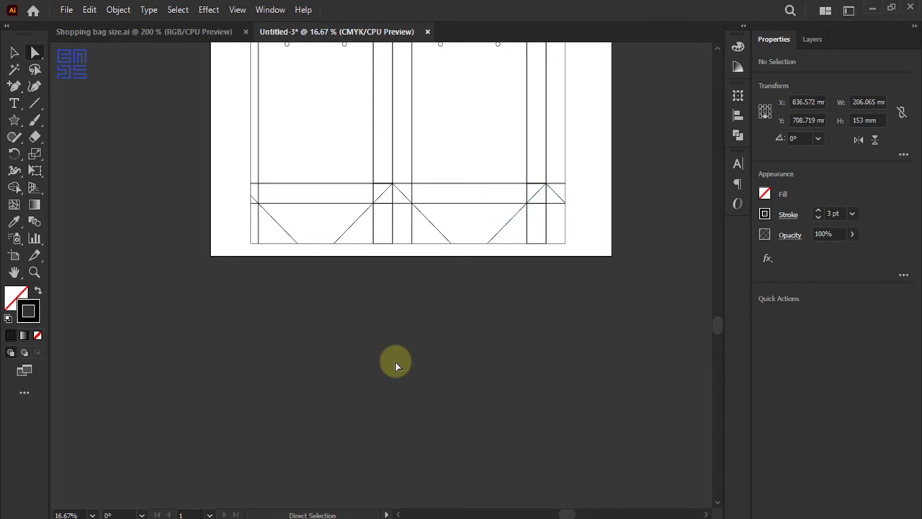
pyautogui.click(13, 53)
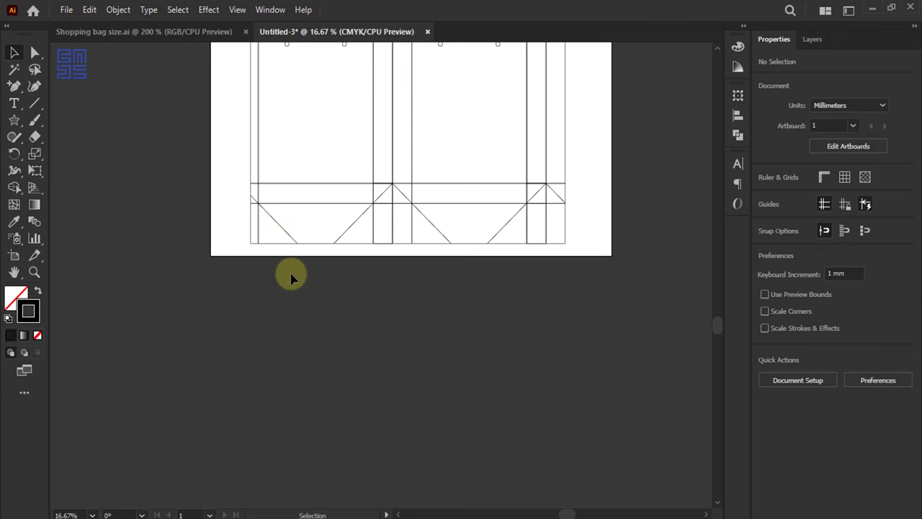
pyautogui.scroll(3, 344, 352)
pyautogui.scroll(2, 339, 350)
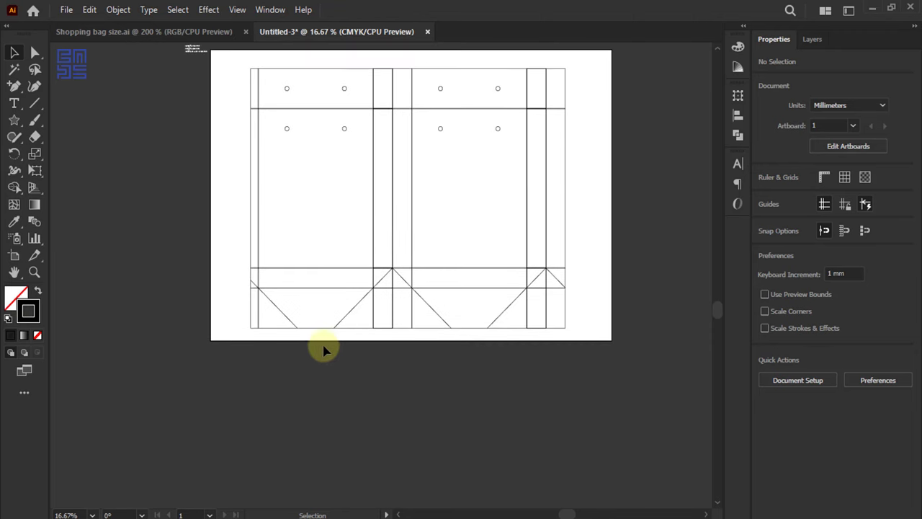
# Step: Create Layer 2 above Layer 1 and start editing its name
pyautogui.click(813, 39)
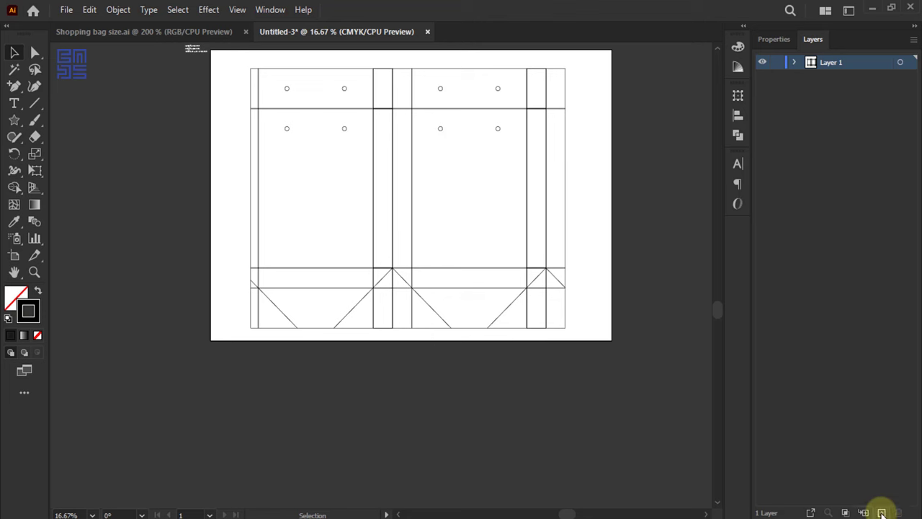
pyautogui.click(881, 512)
pyautogui.doubleClick(831, 62)
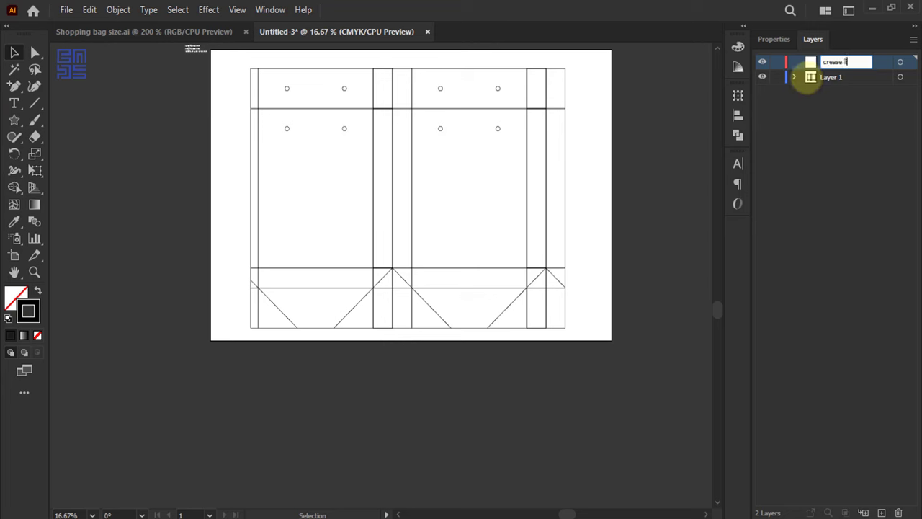
# Step: Name the new layer 'crease line'
pyautogui.write('ine')
pyautogui.press('Return')
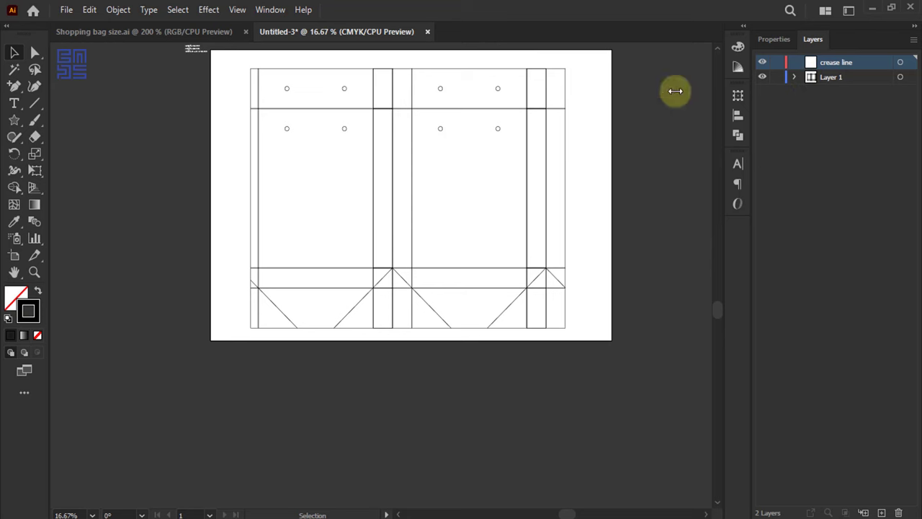
pyautogui.scroll(2, 275, 357)
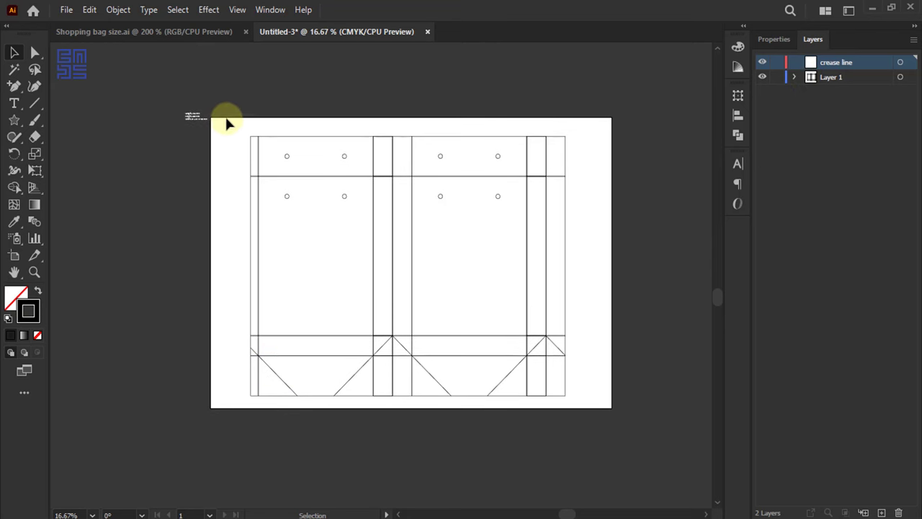
# Step: Centre the bag artwork horizontally and vertically on the artboard, then deselect it
pyautogui.moveTo(227, 119)
pyautogui.mouseDown()
pyautogui.moveTo(534, 389)
pyautogui.moveTo(587, 420)
pyautogui.mouseUp()
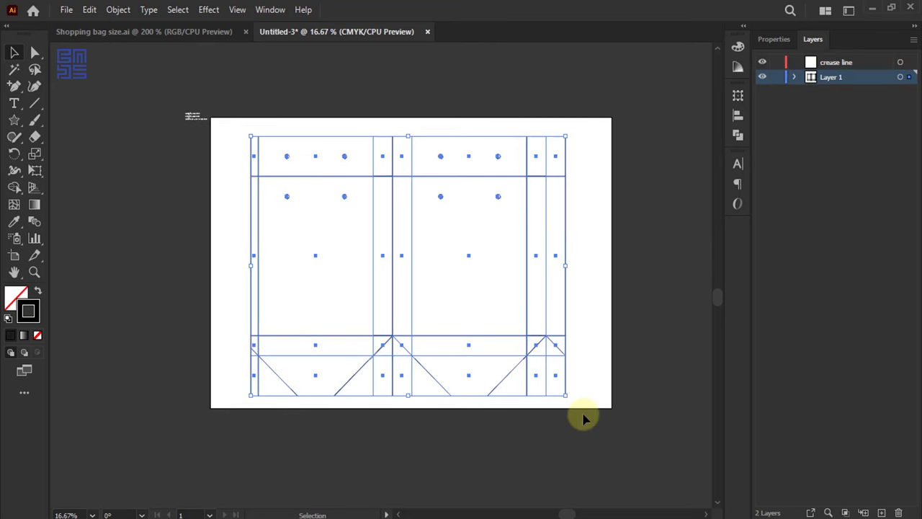
pyautogui.press('v')
pyautogui.click(738, 115)
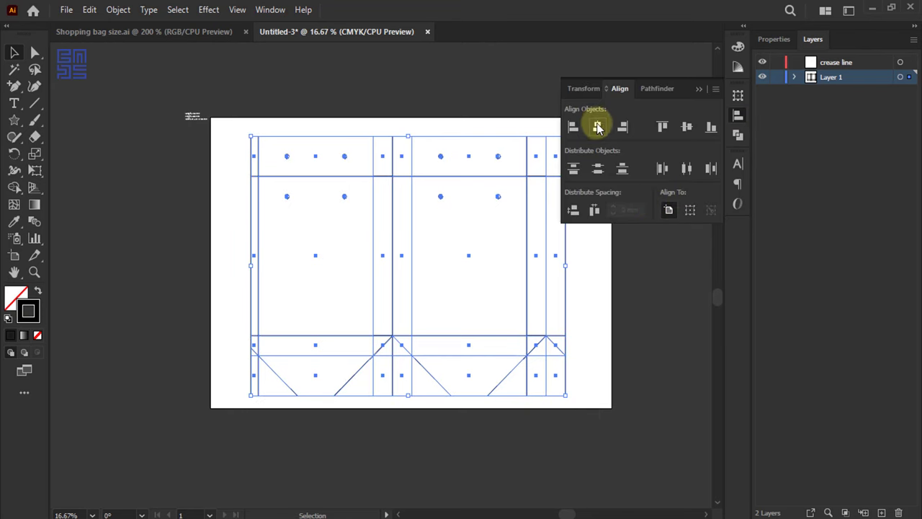
pyautogui.click(598, 127)
pyautogui.click(689, 126)
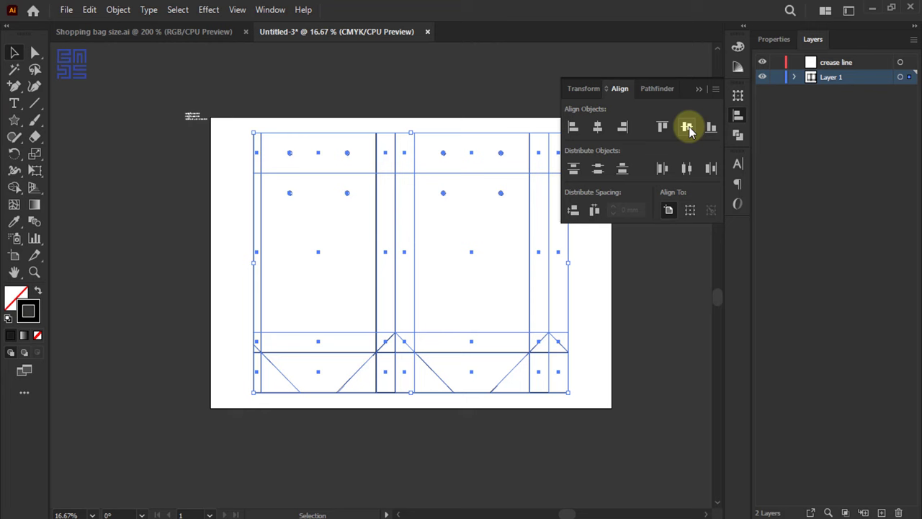
pyautogui.click(703, 89)
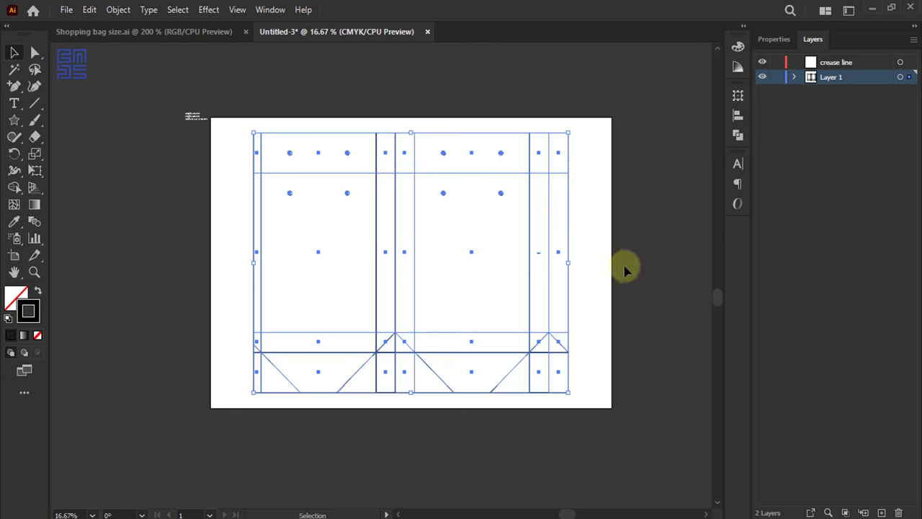
pyautogui.press('ctrl')
pyautogui.click(652, 274)
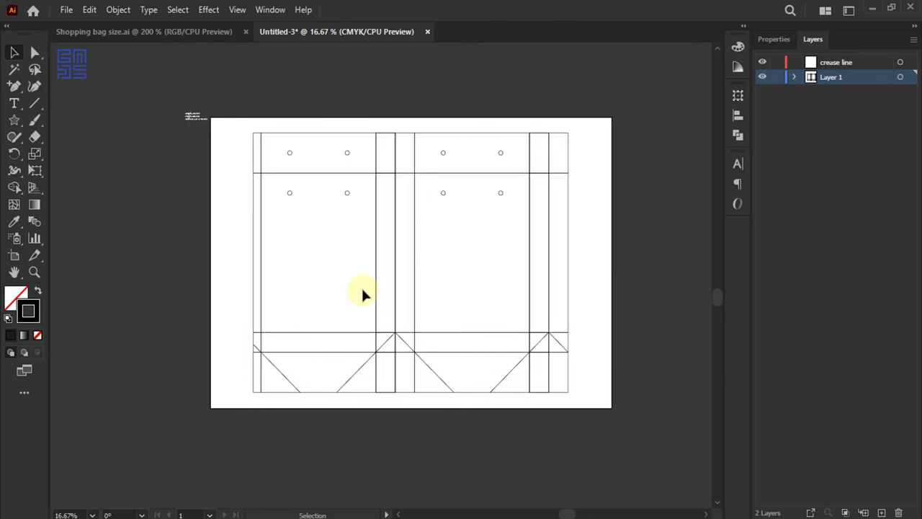
# Step: Marquee-select the lower bag paths with the Direct Selection tool
pyautogui.scroll(1, 363, 291)
pyautogui.scroll(-1, 329, 269)
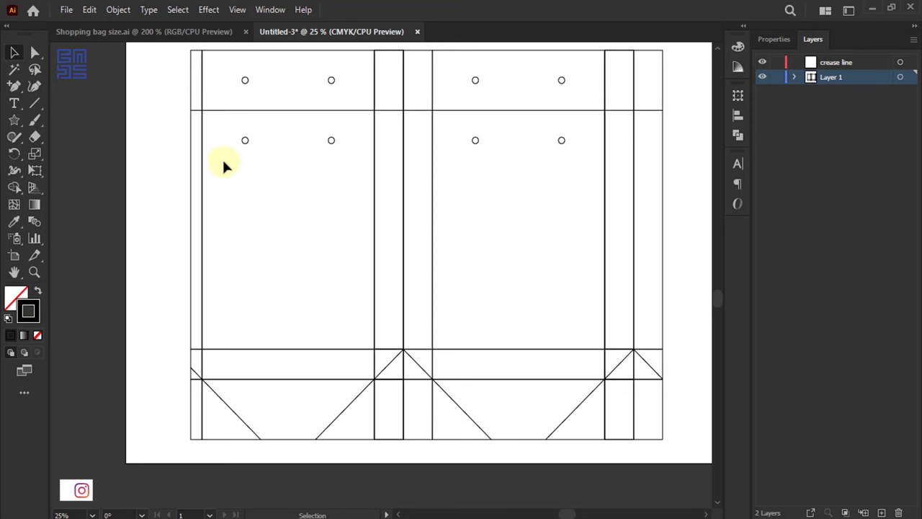
pyautogui.click(33, 53)
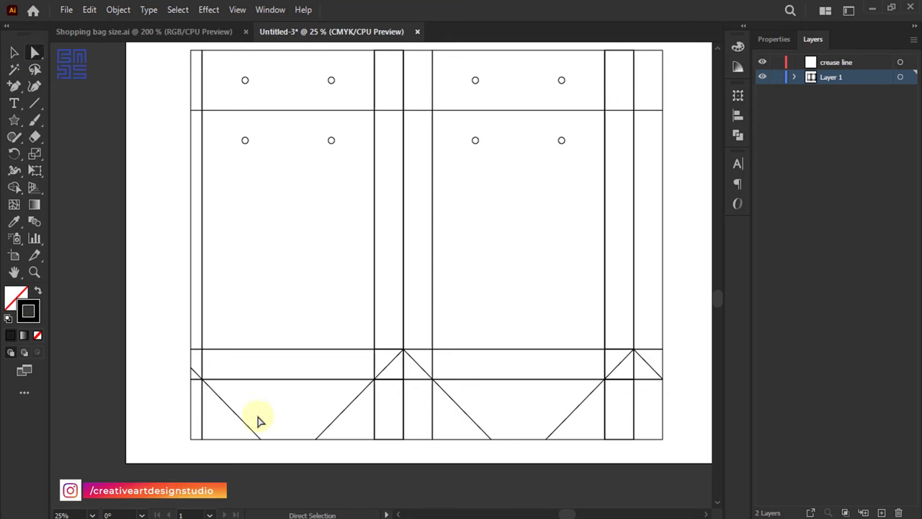
pyautogui.scroll(-1, 303, 379)
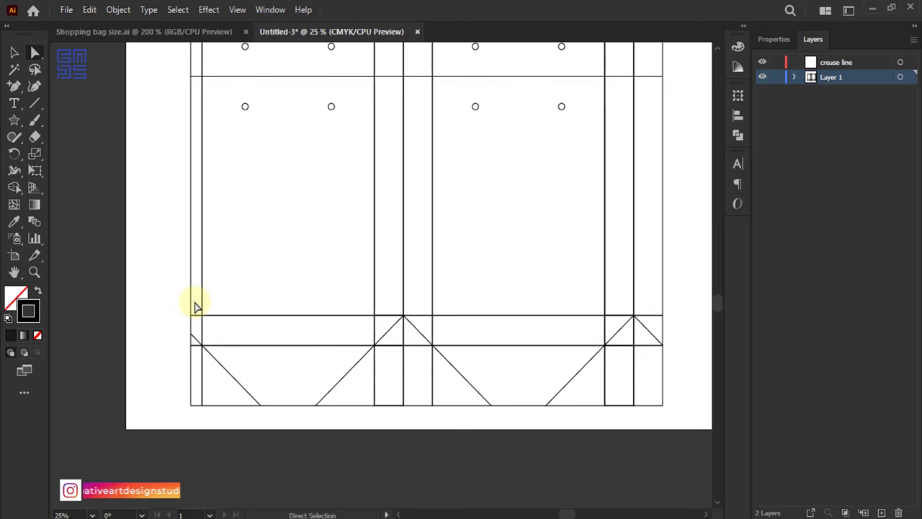
pyautogui.moveTo(199, 331)
pyautogui.mouseDown()
pyautogui.moveTo(655, 405)
pyautogui.moveTo(611, 406)
pyautogui.mouseUp()
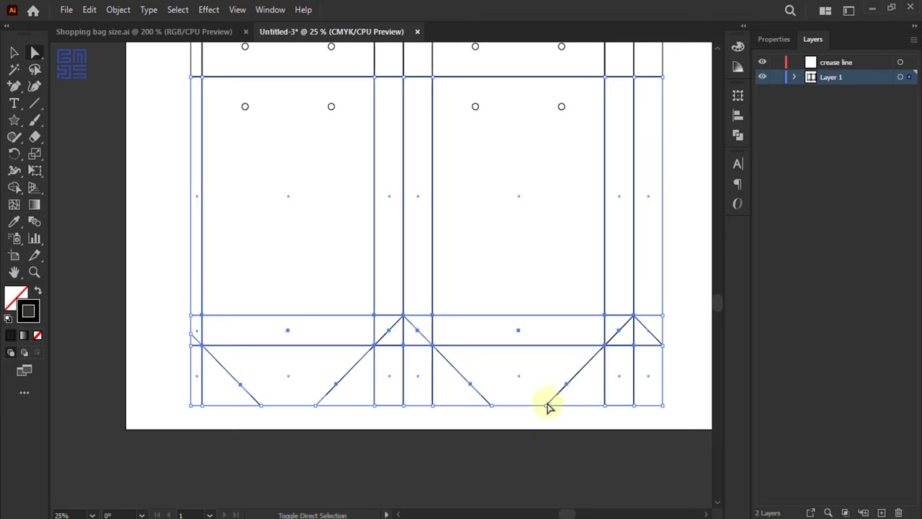
# Step: Add the narrow top-left strip and the top fold-line paths to the selection
pyautogui.scroll(2, 465, 404)
pyautogui.scroll(2, 465, 404)
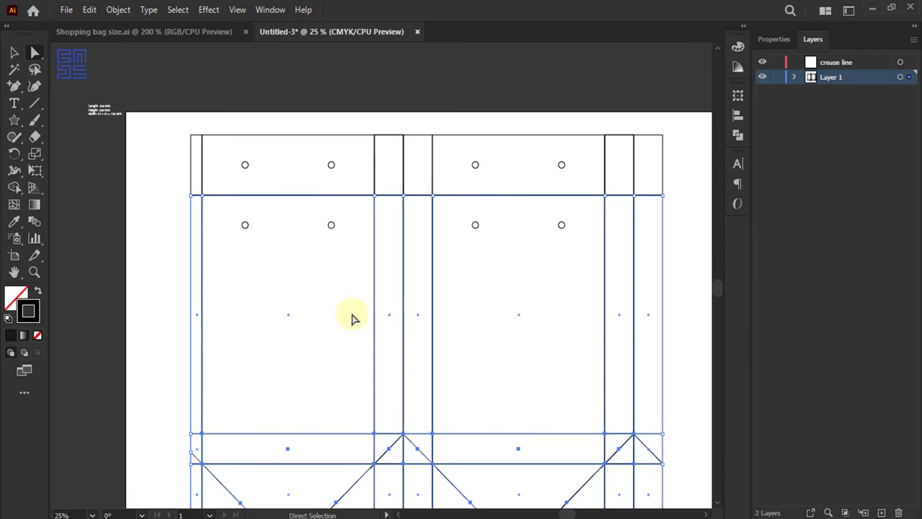
pyautogui.scroll(2, 223, 207)
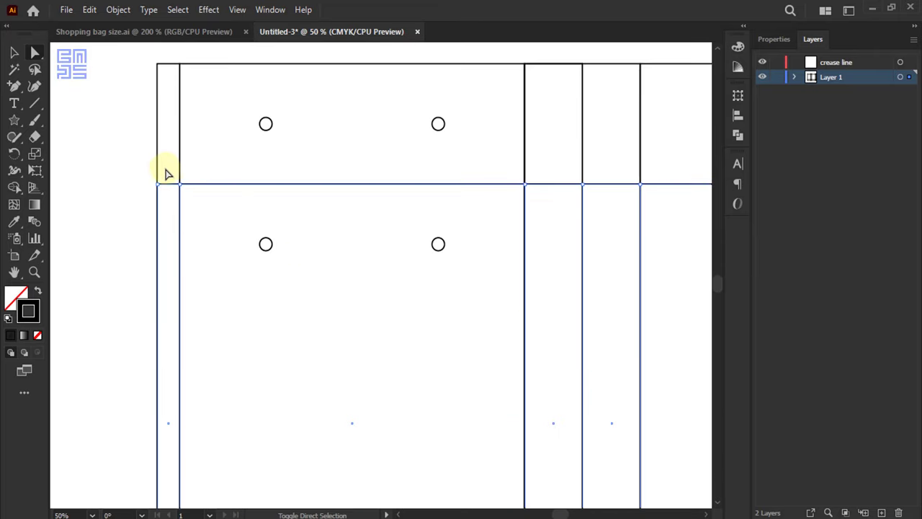
pyautogui.keyDown('shift'); pyautogui.click(167, 174); pyautogui.keyUp('shift')
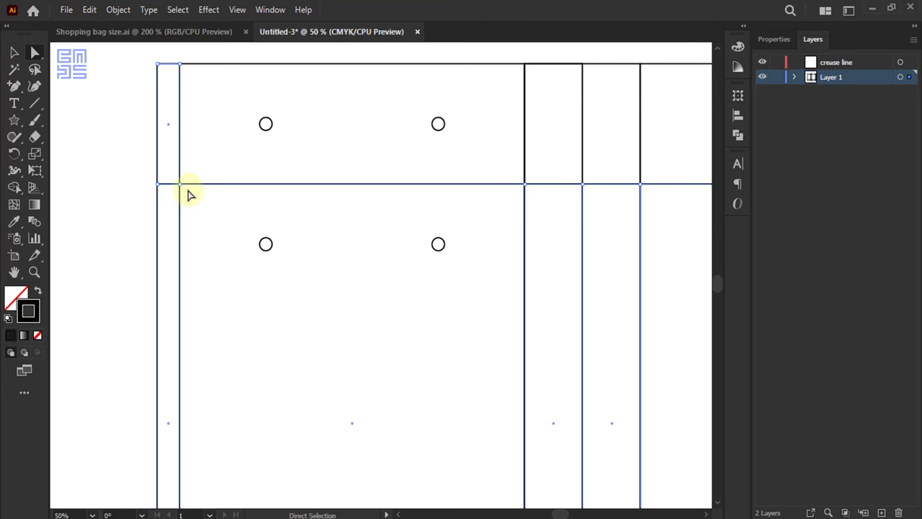
pyautogui.moveTo(324, 170); pyautogui.dragTo(675, 204)
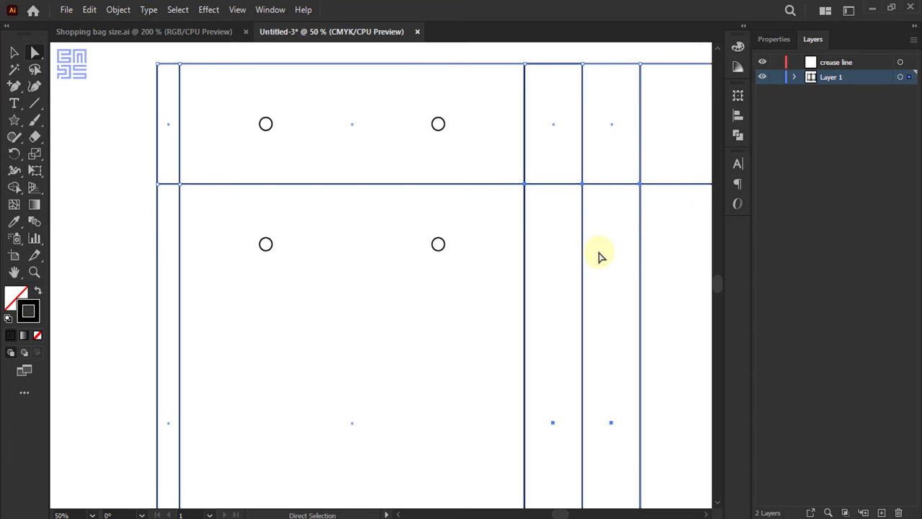
pyautogui.moveTo(673, 264); pyautogui.dragTo(328, 262)
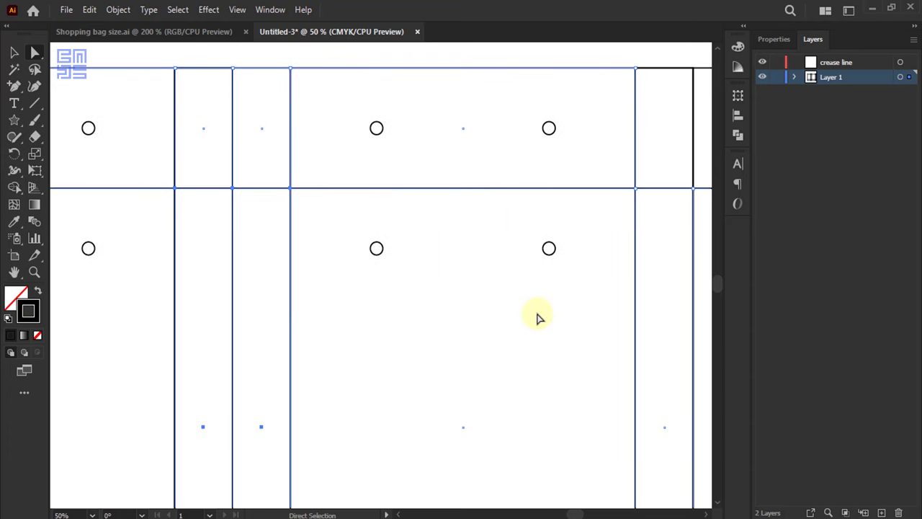
pyautogui.moveTo(576, 268); pyautogui.dragTo(391, 276)
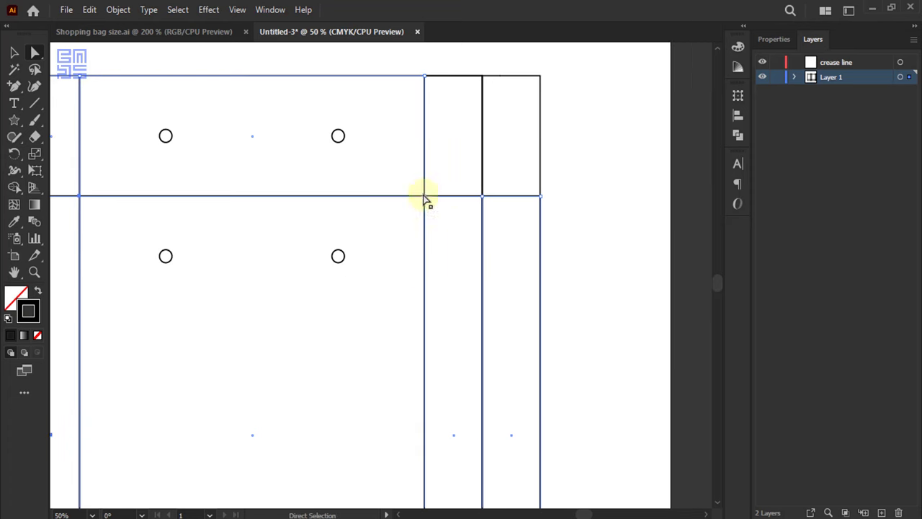
pyautogui.moveTo(389, 174); pyautogui.dragTo(511, 211)
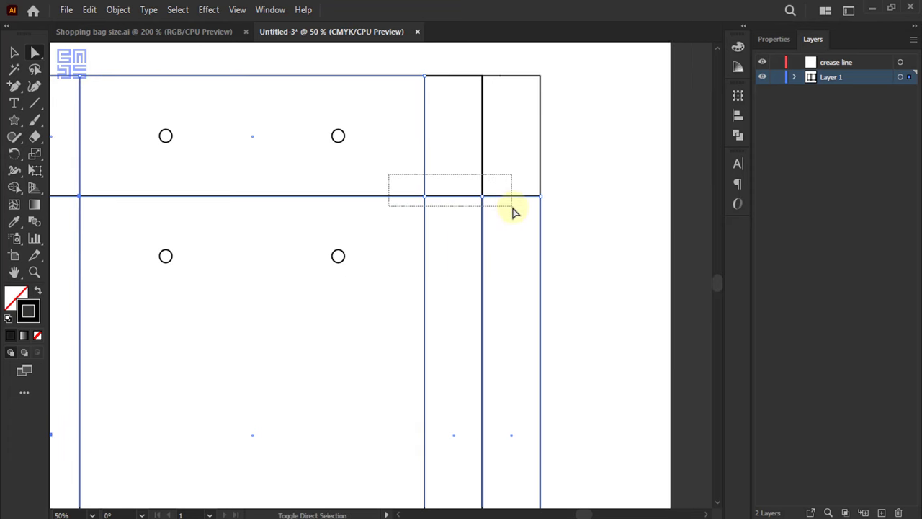
pyautogui.scroll(-3, 598, 198)
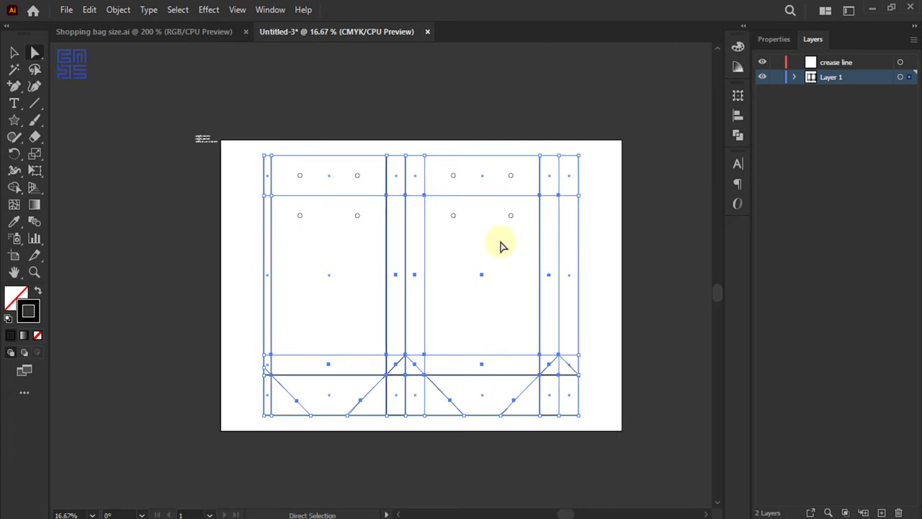
# Step: Merge the bag shapes into one outline with Ctrl+Shift+U, then undo the merge
pyautogui.scroll(1, 503, 247)
pyautogui.scroll(-1, 334, 187)
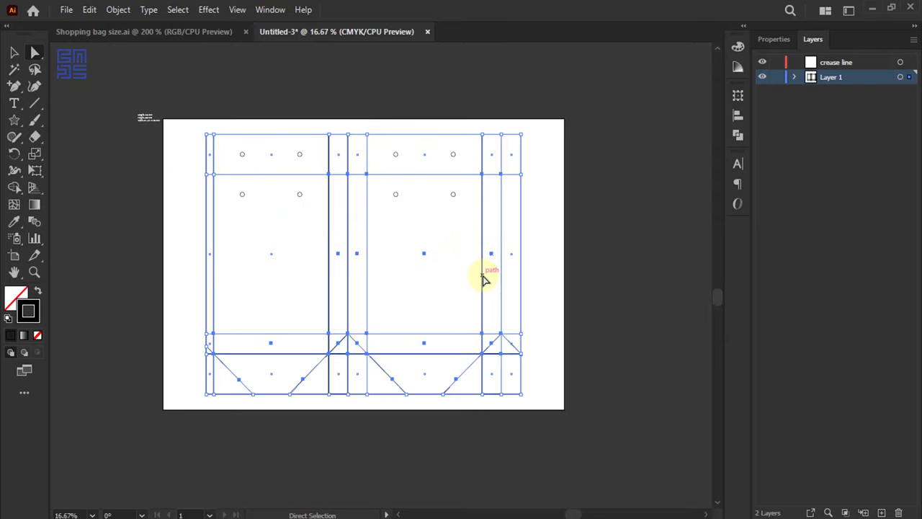
pyautogui.press('ctrl')
pyautogui.hotkey('ctrl', 'shift', 'u')
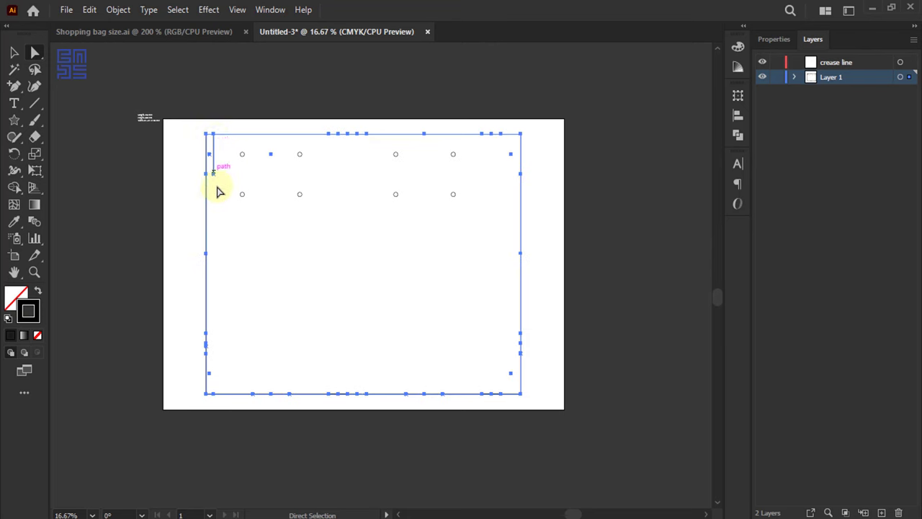
pyautogui.press('ctrl')
pyautogui.hotkey('ctrl', 'z')
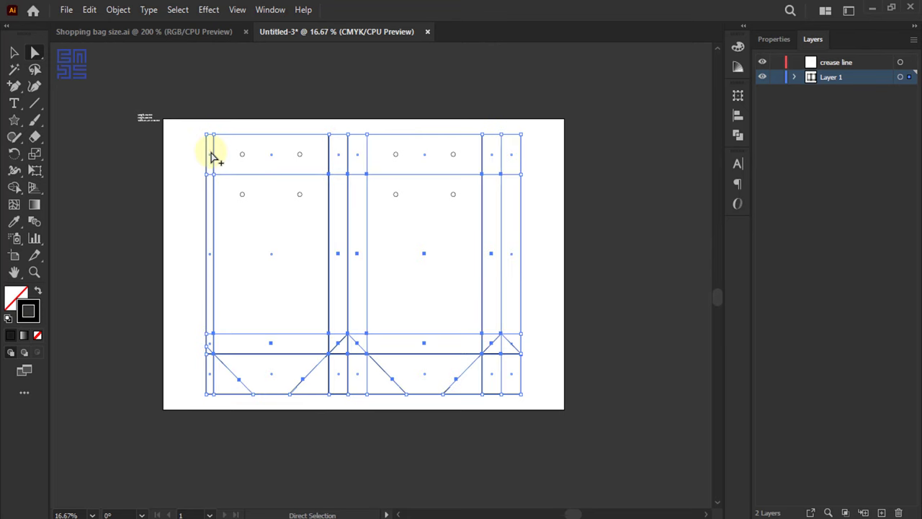
# Step: Select the top-left corner, redo the merge, then undo back to restore the panel lines
pyautogui.scroll(3, 211, 154)
pyautogui.moveTo(243, 119); pyautogui.dragTo(211, 144)
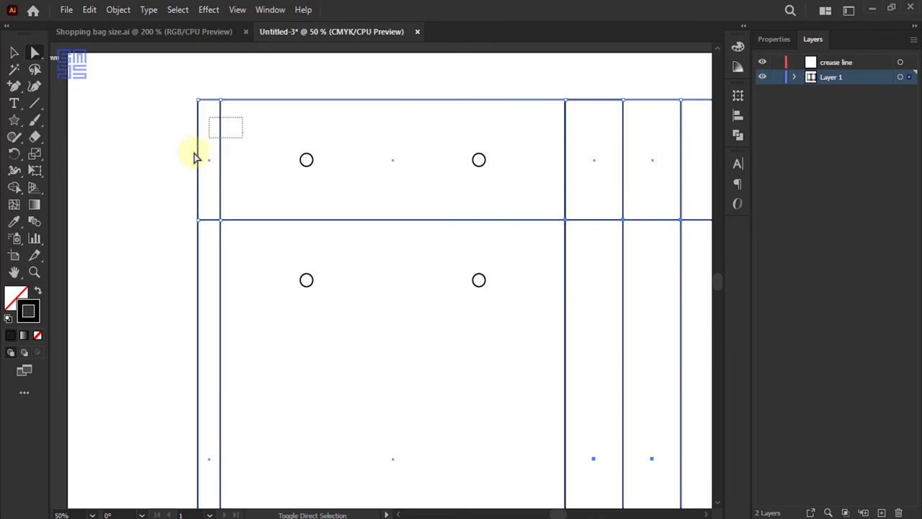
pyautogui.scroll(-2, 183, 121)
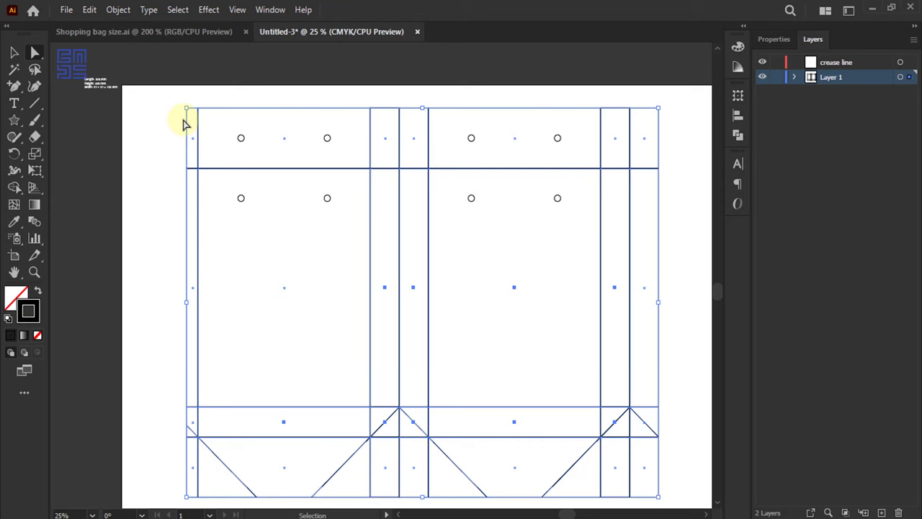
pyautogui.hotkey('ctrl', 'shift', 'z')
pyautogui.scroll(-2, 227, 123)
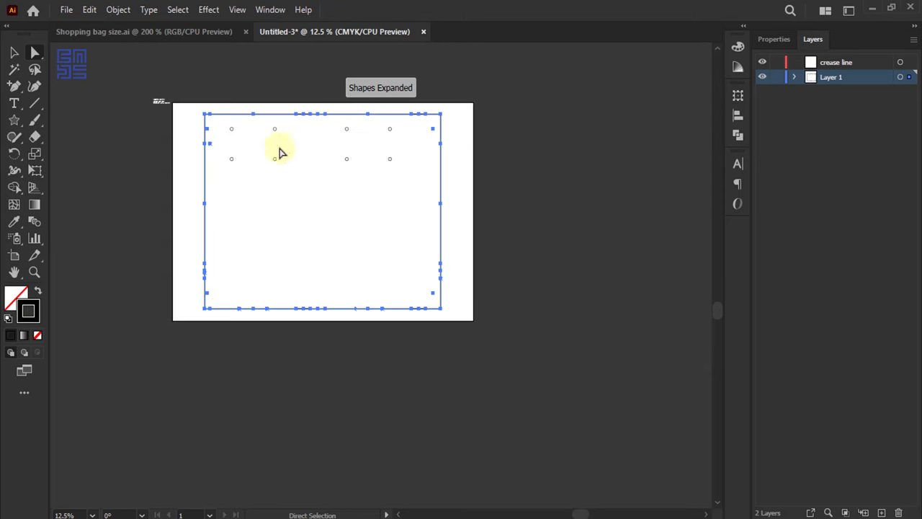
pyautogui.scroll(2, 232, 141)
pyautogui.hotkey('ctrl', 'z')
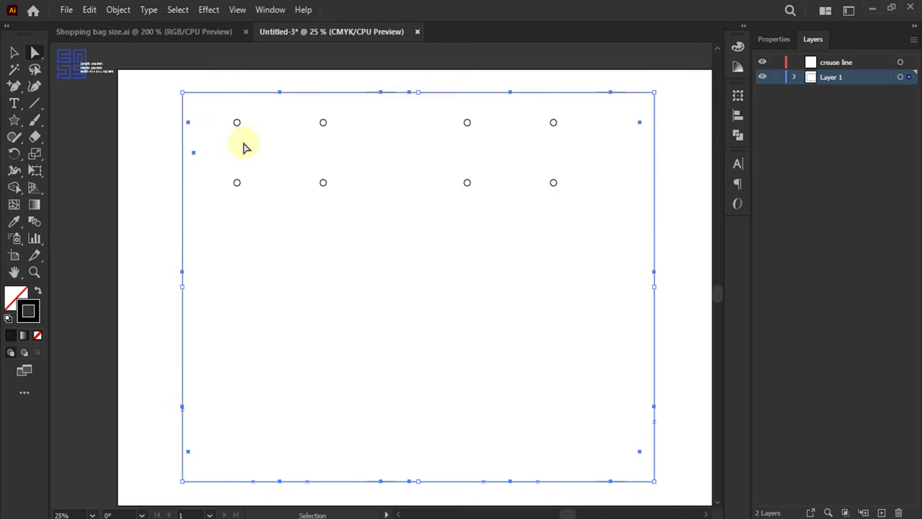
pyautogui.hotkey('ctrl', 'z')
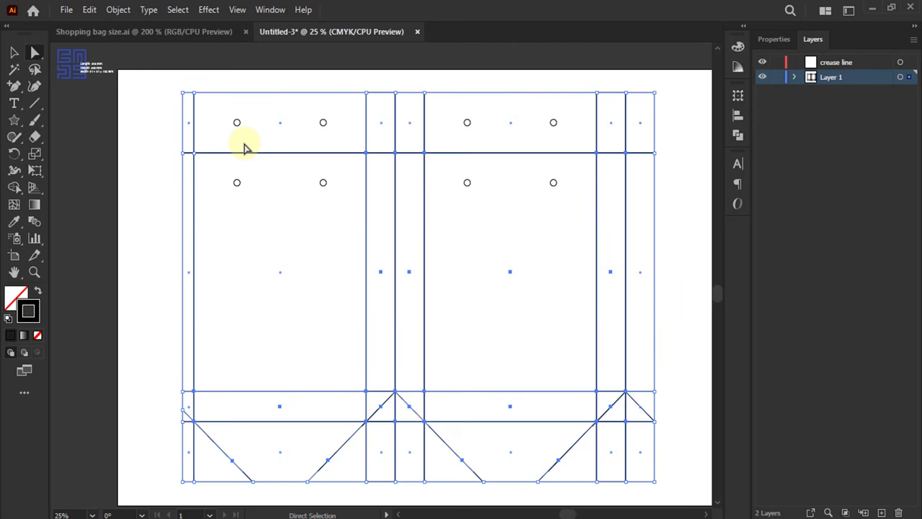
# Step: Paste the copied bag line work in place on the crease line layer
pyautogui.click(90, 10)
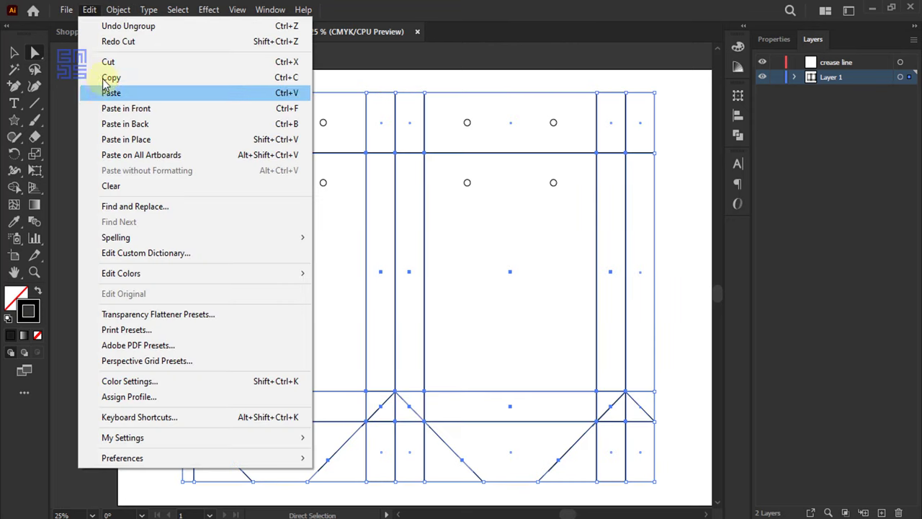
pyautogui.click(109, 92)
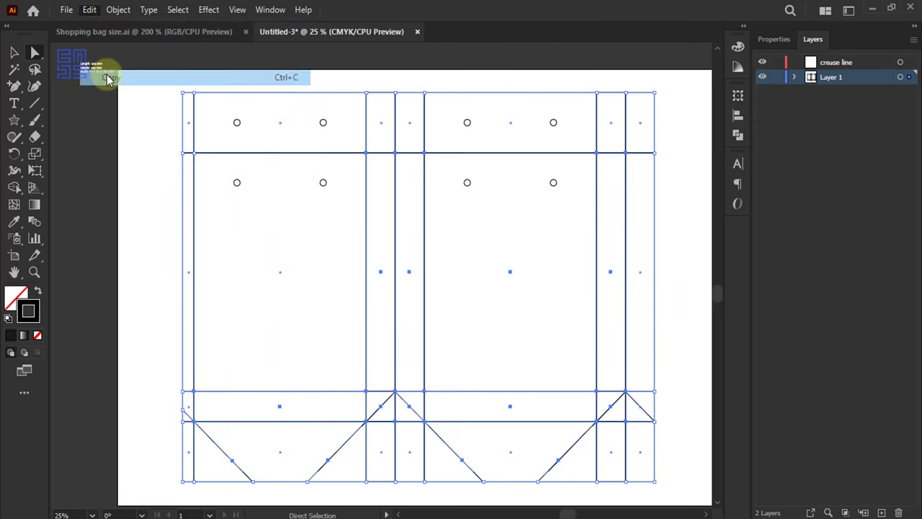
pyautogui.click(834, 63)
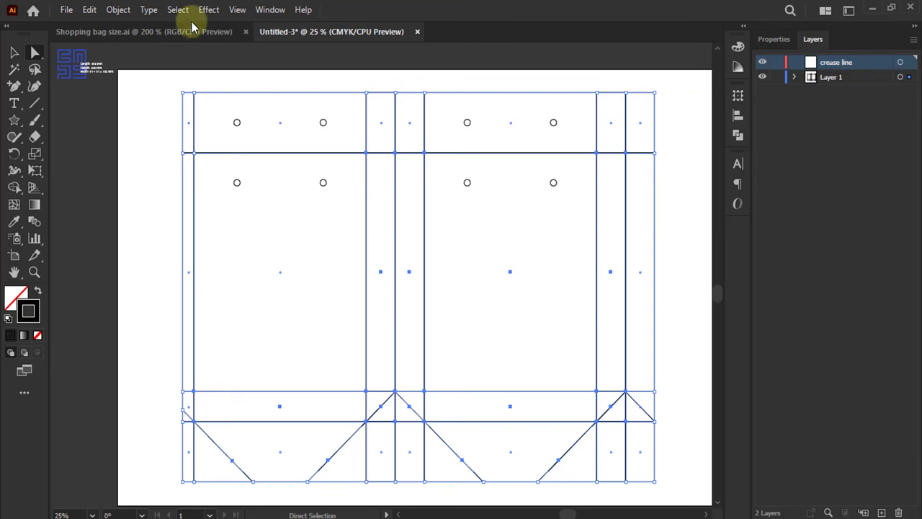
pyautogui.click(89, 10)
pyautogui.click(127, 140)
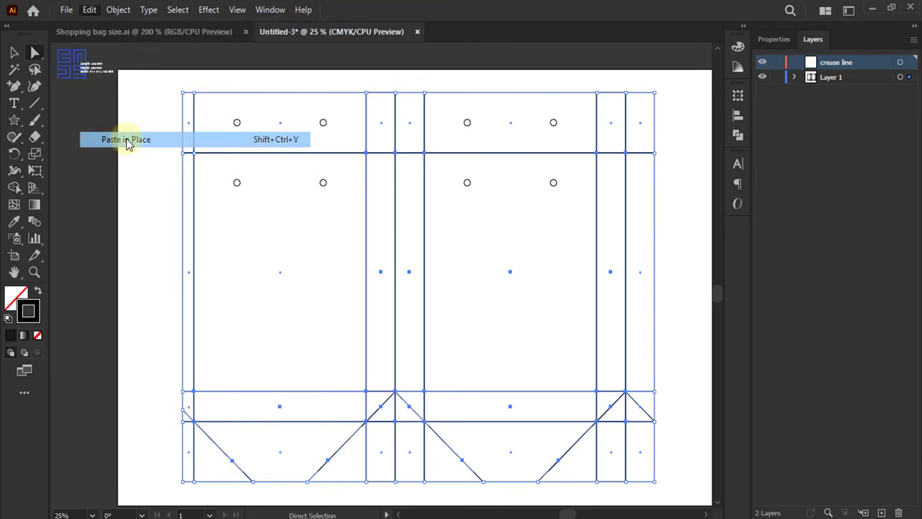
pyautogui.hotkey('ctrl', '1')
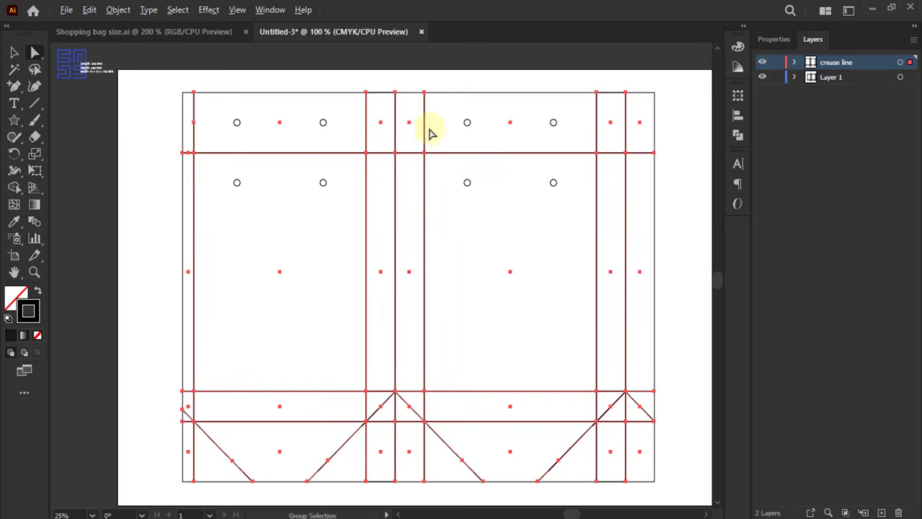
# Step: Give the pasted crease lines a 0.5 pt blue stroke
pyautogui.click(775, 40)
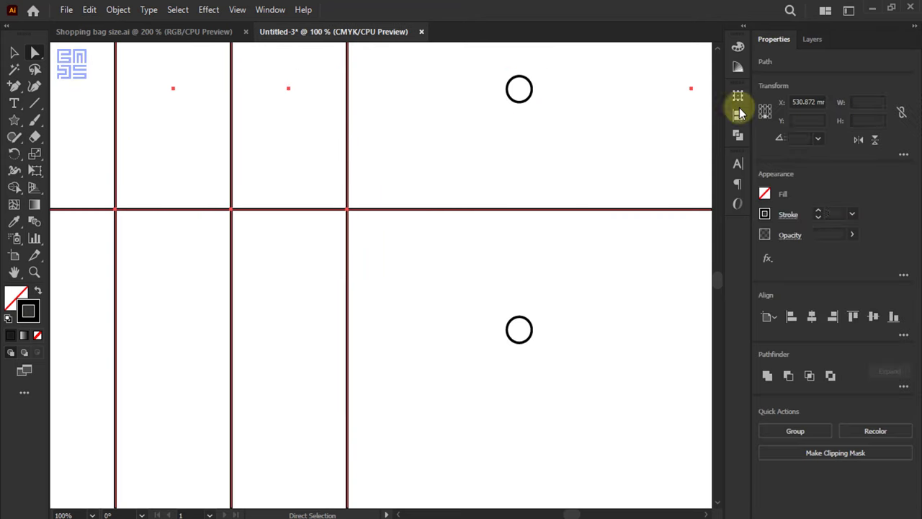
pyautogui.click(853, 214)
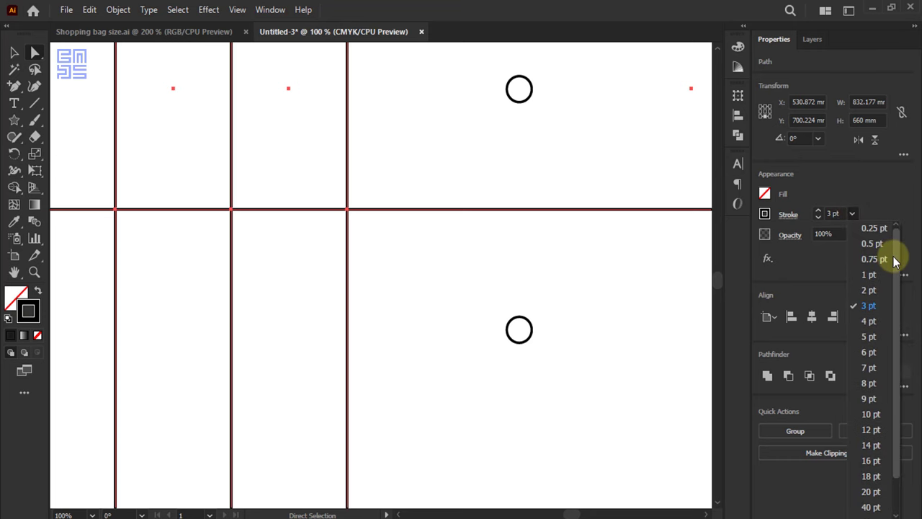
pyautogui.click(877, 244)
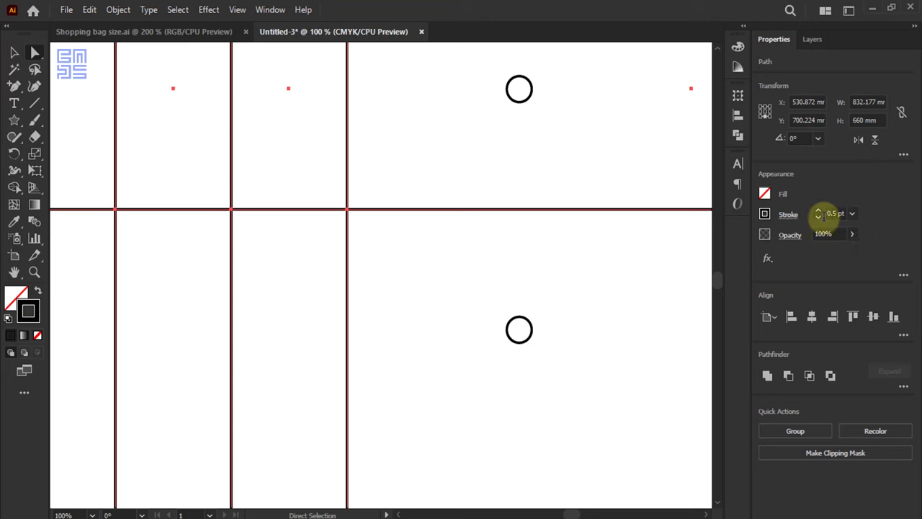
pyautogui.click(738, 46)
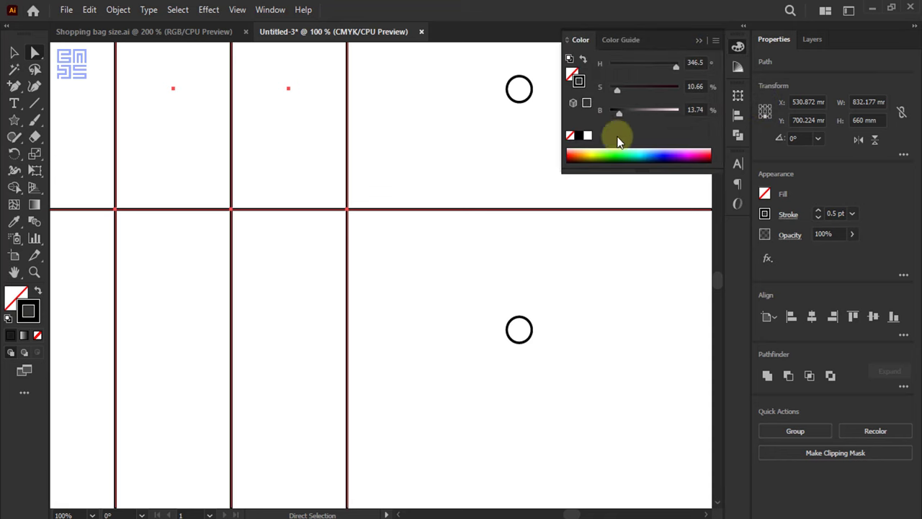
pyautogui.click(657, 155)
pyautogui.moveTo(651, 109); pyautogui.dragTo(681, 111)
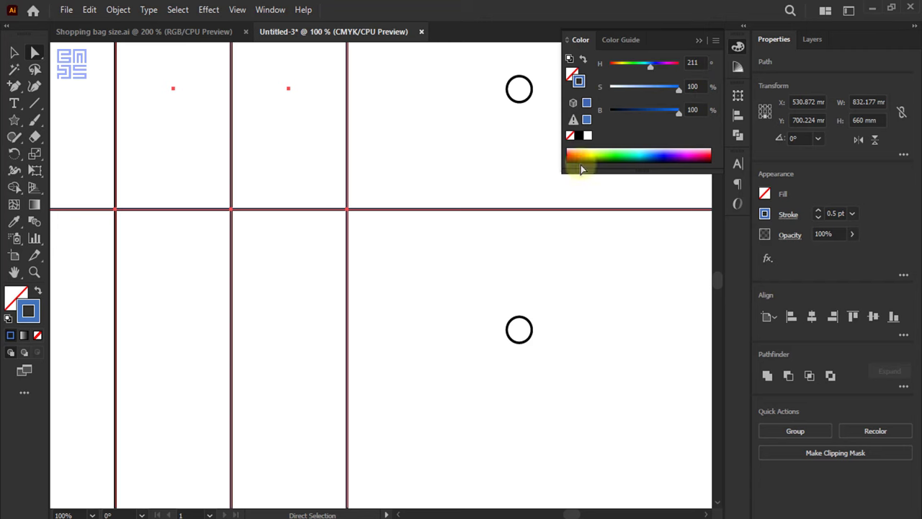
pyautogui.click(699, 40)
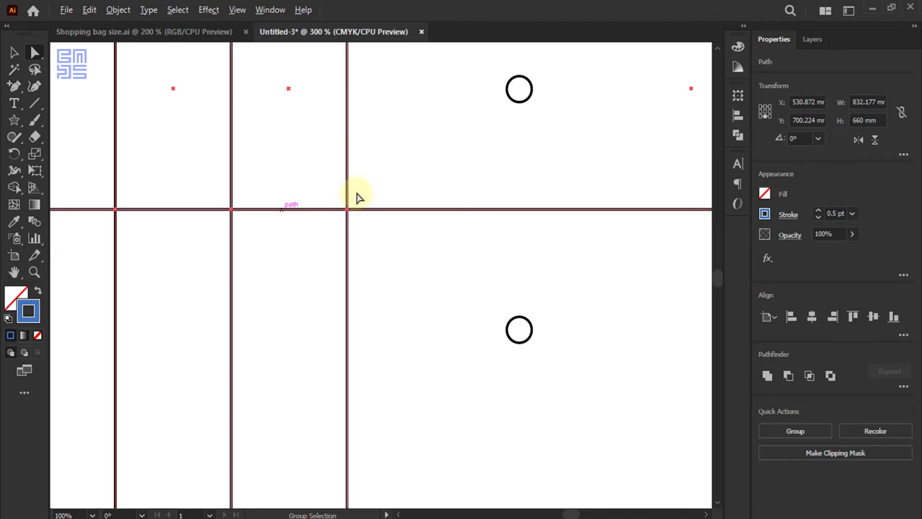
# Step: Make the crease-line stroke dashed with a 5 pt dash
pyautogui.scroll(2, 356, 196)
pyautogui.scroll(3, 358, 201)
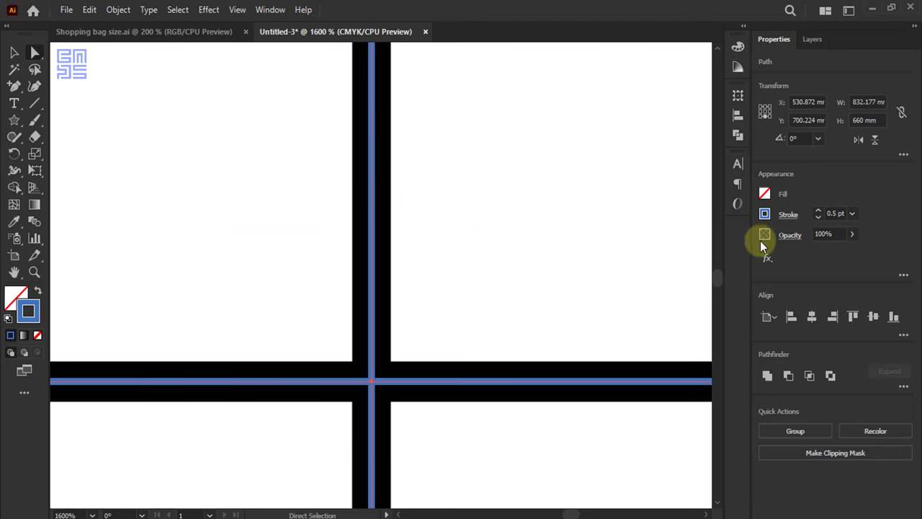
pyautogui.click(788, 214)
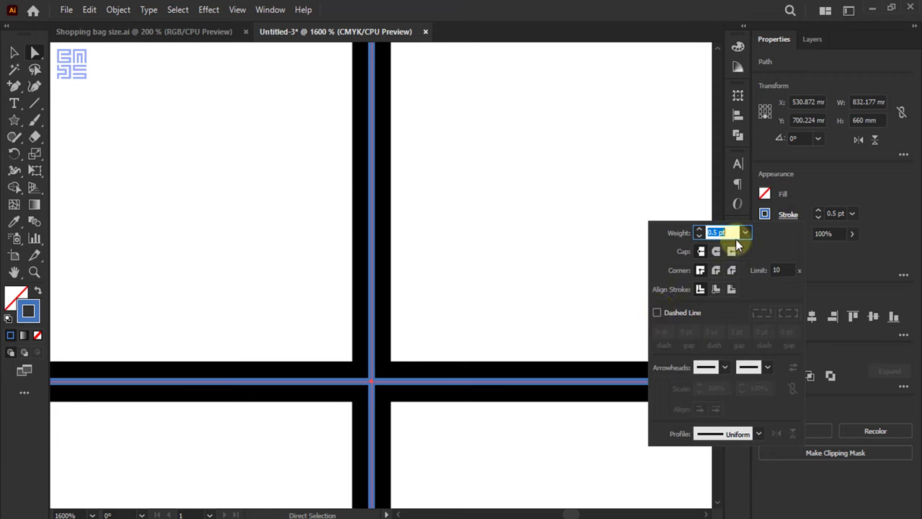
pyautogui.click(656, 312)
pyautogui.write('5')
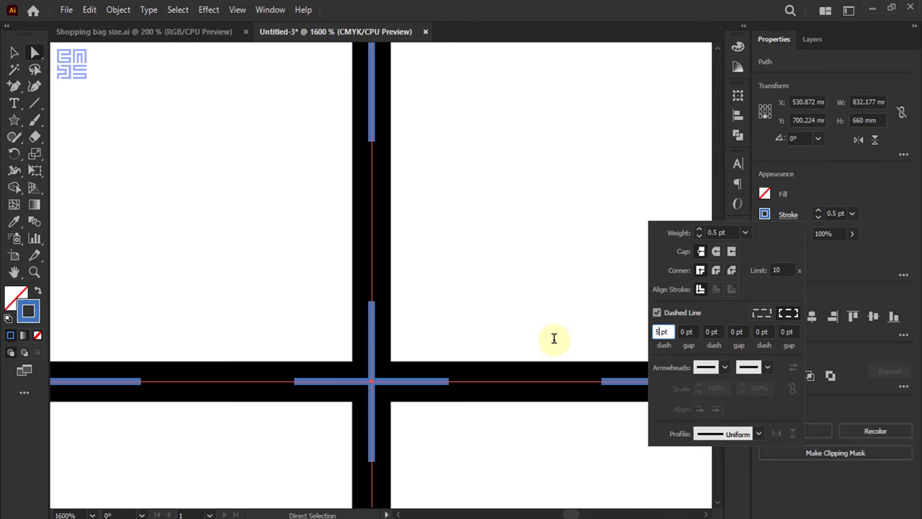
pyautogui.press('Return')
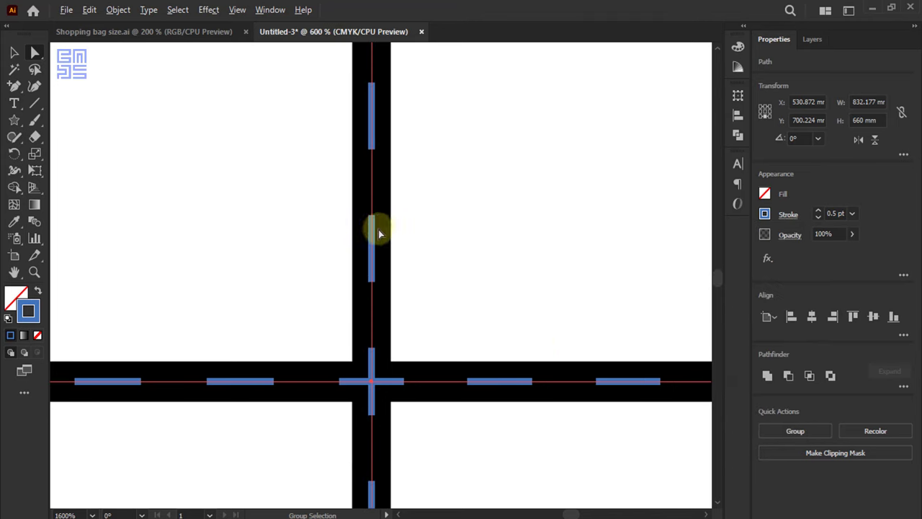
pyautogui.hotkey('ctrl', '-')
pyautogui.hotkey('ctrl', '-')
pyautogui.hotkey('ctrl', '-')
pyautogui.hotkey('ctrl', '-')
pyautogui.hotkey('ctrl', '-')
pyautogui.hotkey('ctrl', '-')
pyautogui.hotkey('ctrl', '-')
pyautogui.hotkey('ctrl', '-')
pyautogui.hotkey('ctrl', '-')
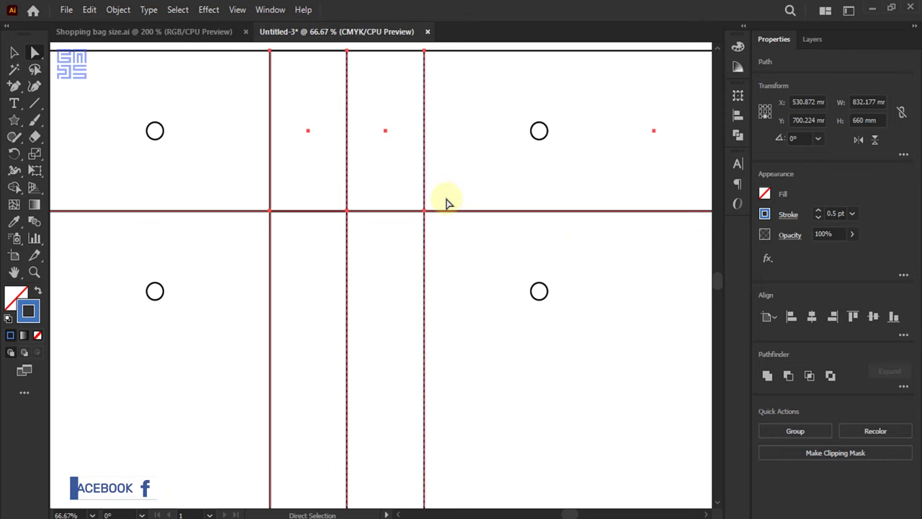
# Step: Lock the crease line layer and select the entire bag drawing on Layer 1
pyautogui.click(813, 39)
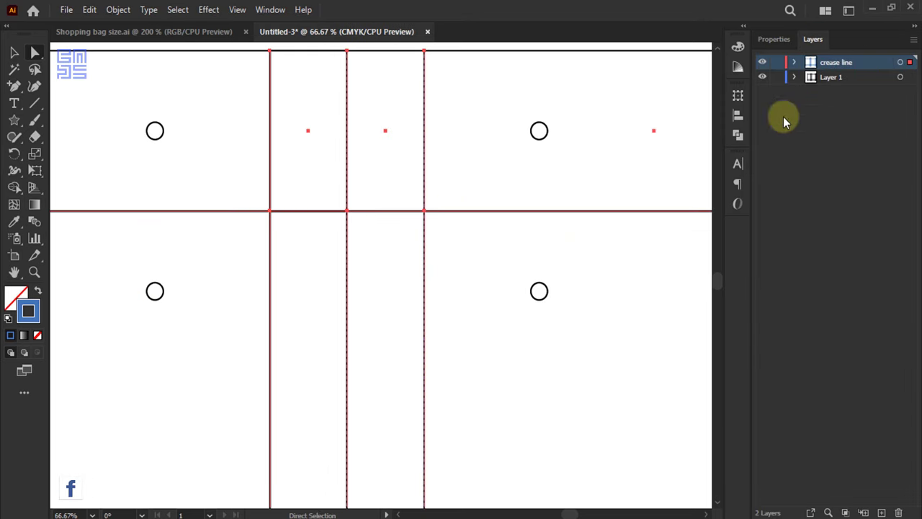
pyautogui.click(776, 62)
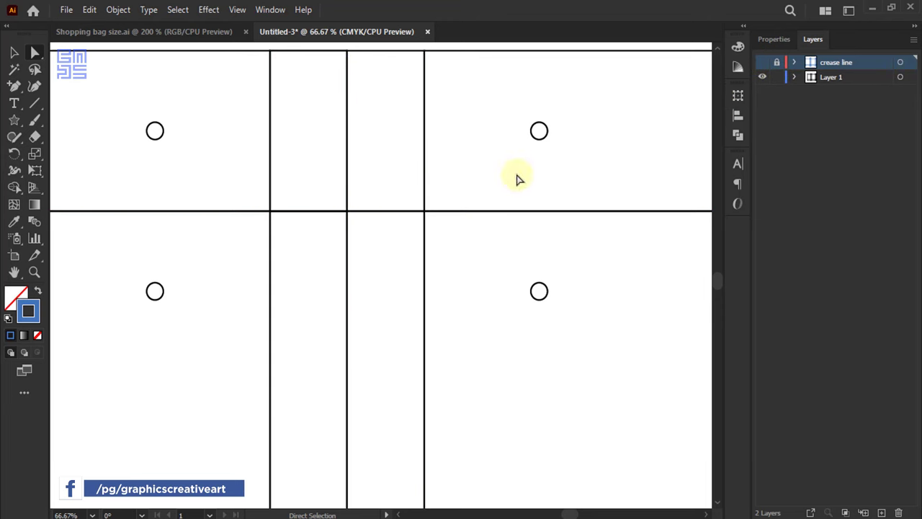
pyautogui.hotkey('ctrl', '-')
pyautogui.hotkey('ctrl', '-')
pyautogui.hotkey('ctrl', '-')
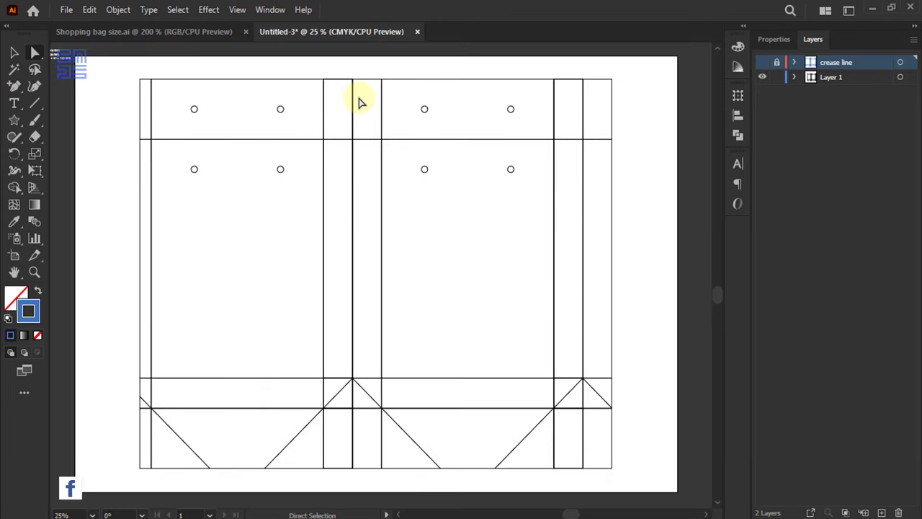
pyautogui.click(13, 52)
pyautogui.hotkey('ctrl', '-')
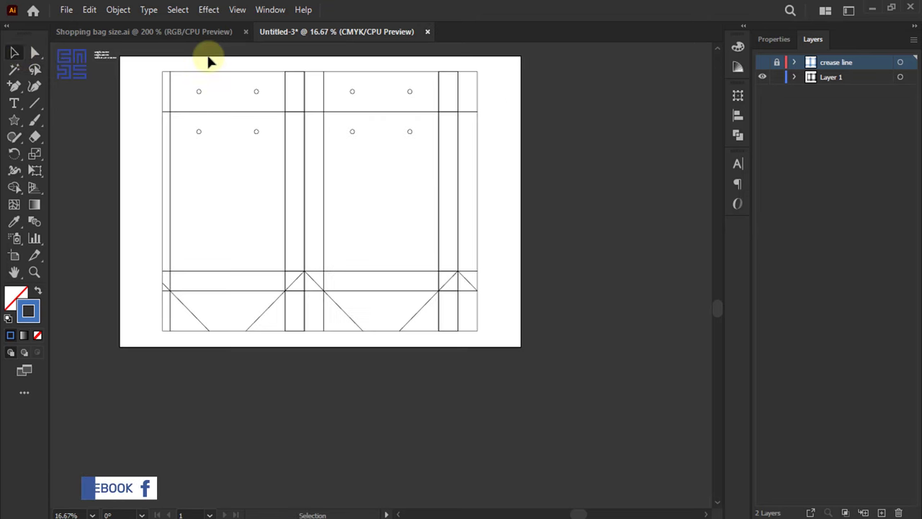
pyautogui.moveTo(144, 59); pyautogui.dragTo(494, 346)
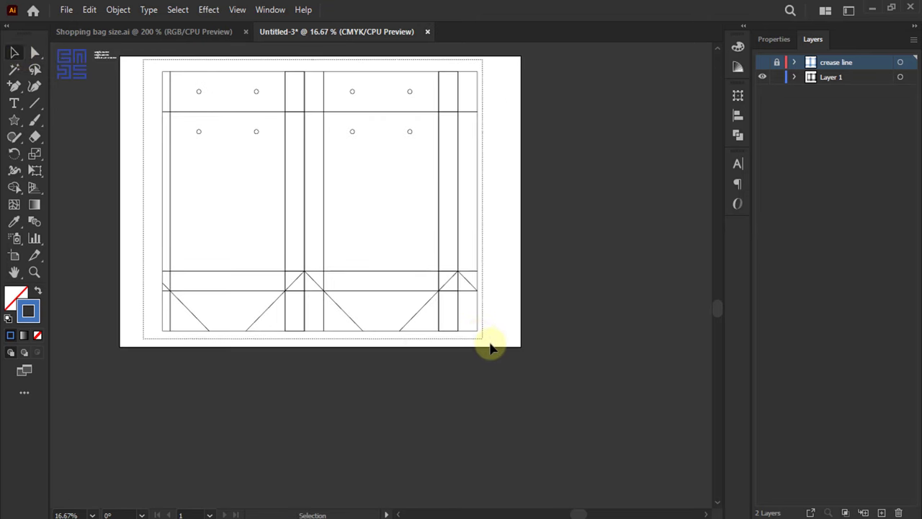
pyautogui.hotkey('ctrl', 'a')
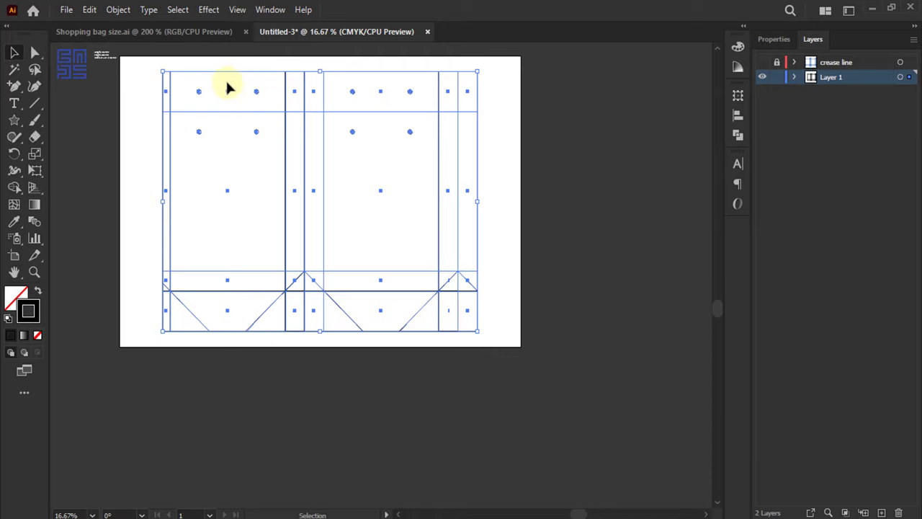
pyautogui.scroll(1, 227, 87)
# Step: Remove the handle-hole circles from the bag selection
pyautogui.keyDown('shift'); pyautogui.click(155, 107); pyautogui.keyUp('shift')
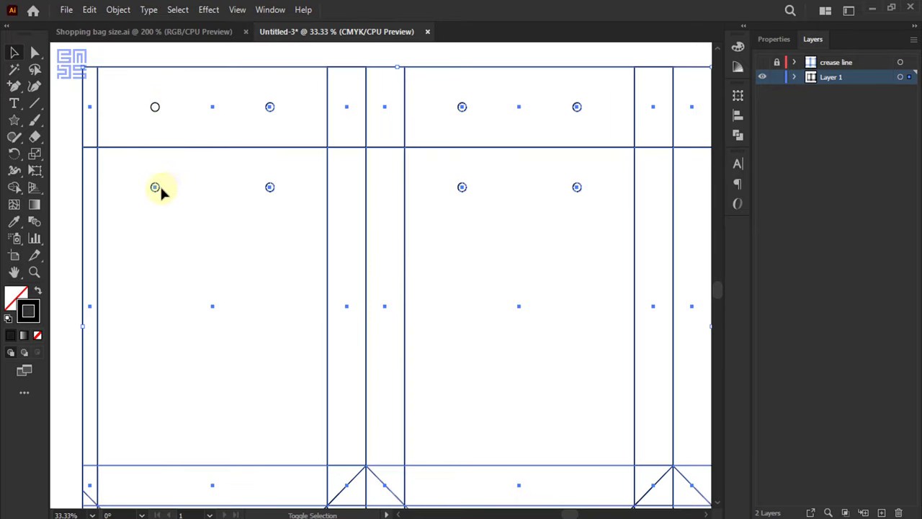
pyautogui.keyDown('shift'); pyautogui.click(269, 187); pyautogui.keyUp('shift')
pyautogui.keyDown('shift'); pyautogui.click(271, 108); pyautogui.keyUp('shift')
pyautogui.keyDown('shift'); pyautogui.click(462, 192); pyautogui.keyUp('shift')
pyautogui.keyDown('shift'); pyautogui.click(465, 108); pyautogui.keyUp('shift')
pyautogui.click(273, 131)
pyautogui.keyDown('alt'); pyautogui.scroll(-1, 272, 132); pyautogui.keyUp('alt')
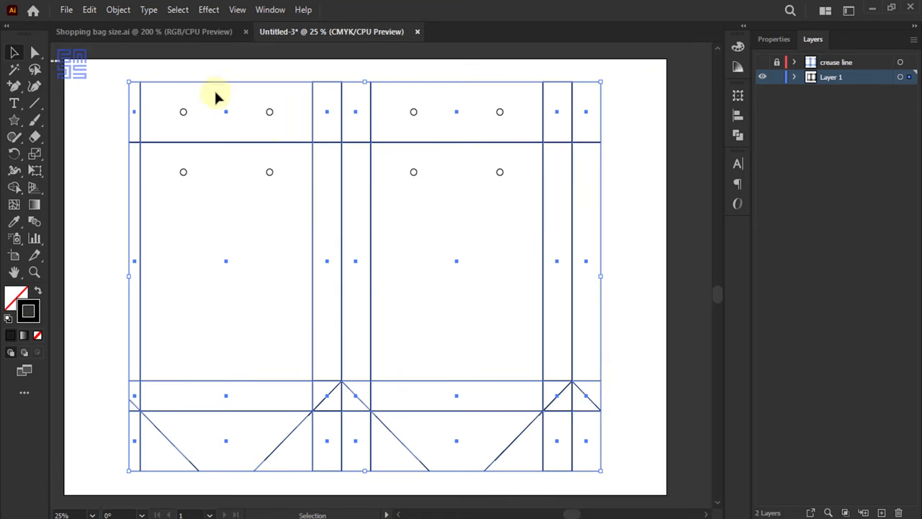
# Step: Merge the remaining bag lines into a single outer outline
pyautogui.click(738, 133)
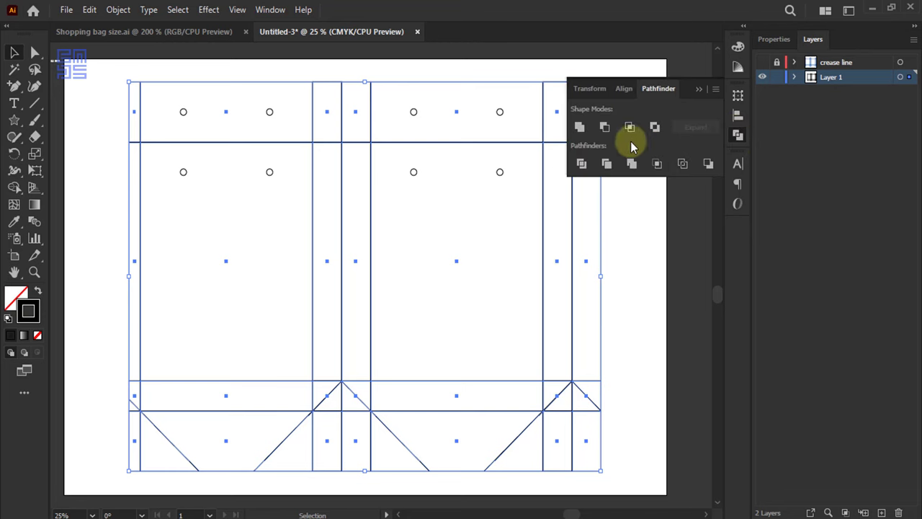
pyautogui.click(578, 127)
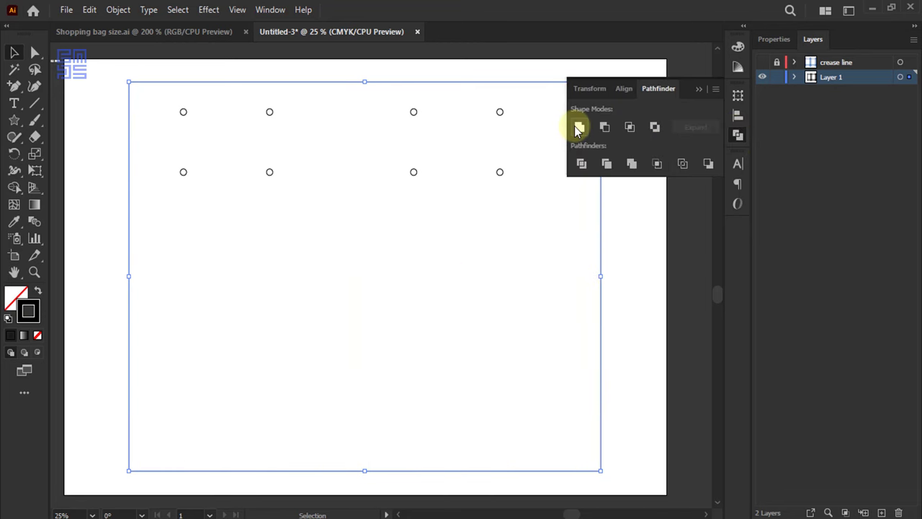
pyautogui.click(699, 88)
pyautogui.scroll(-1, 345, 187)
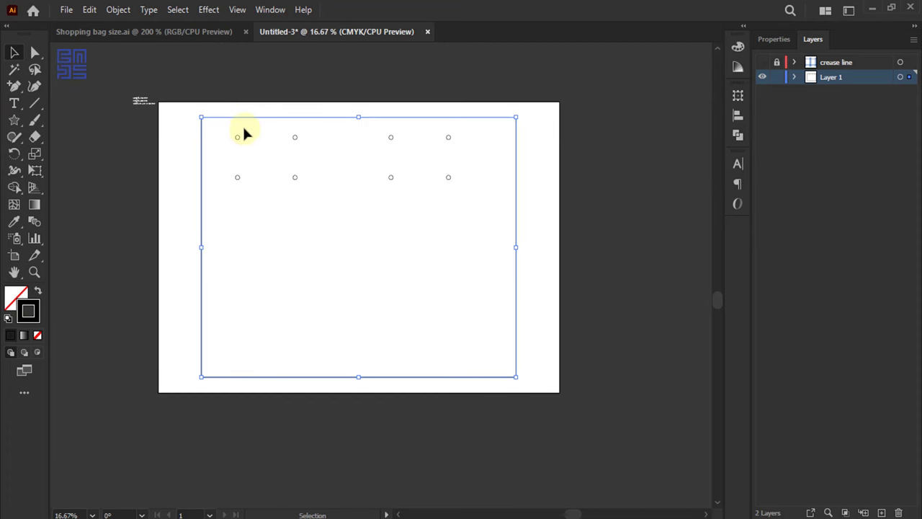
pyautogui.scroll(3, 194, 109)
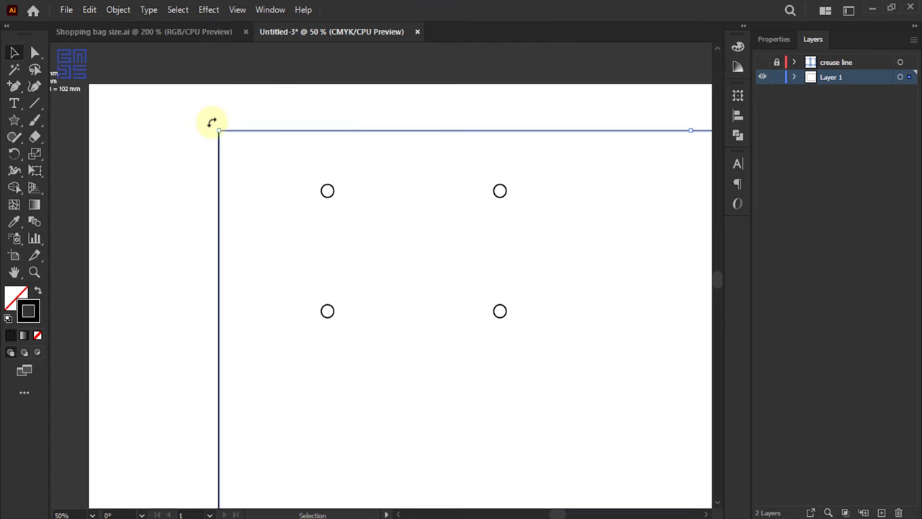
pyautogui.scroll(2, 212, 122)
# Step: Start an Offset Path on the merged outline and select the current offset amount
pyautogui.click(118, 9)
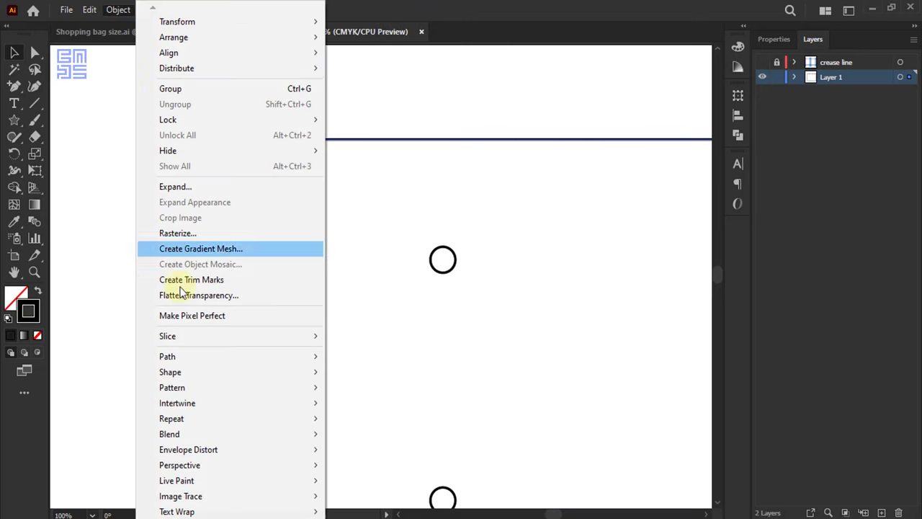
pyautogui.moveTo(167, 356)
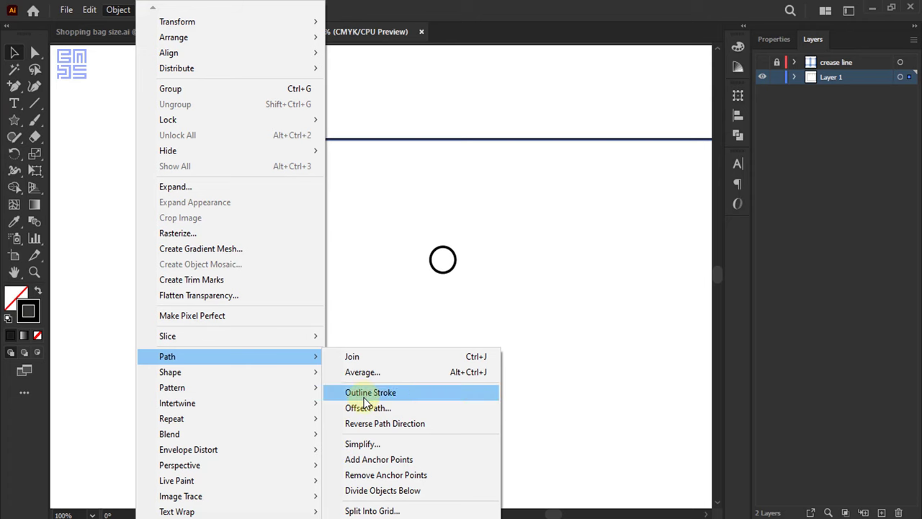
pyautogui.click(366, 408)
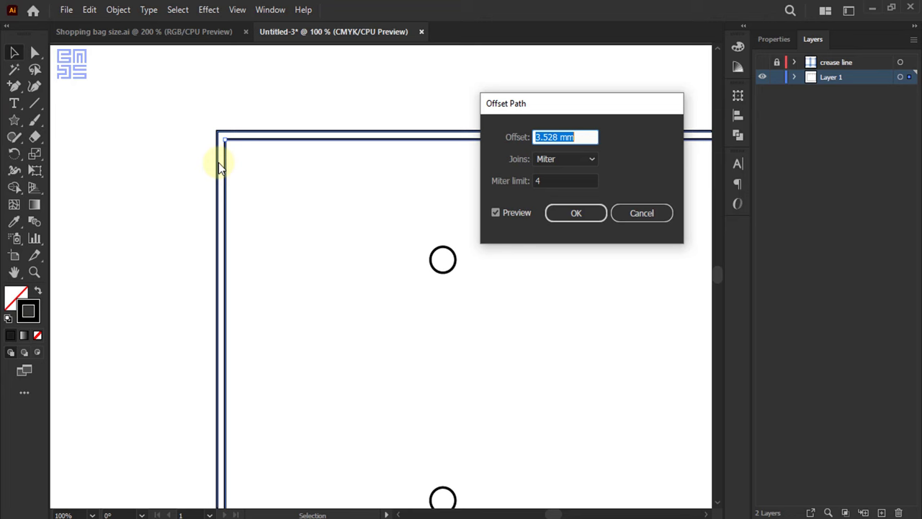
pyautogui.doubleClick(556, 136)
# Step: Set the offset to 4 mm and create the outer outline
pyautogui.write('4')
pyautogui.click(574, 213)
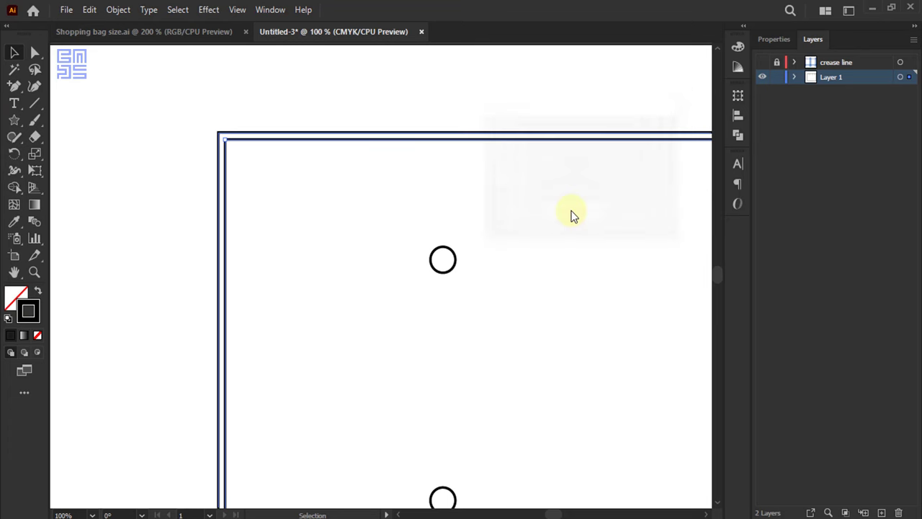
pyautogui.scroll(3, 217, 141)
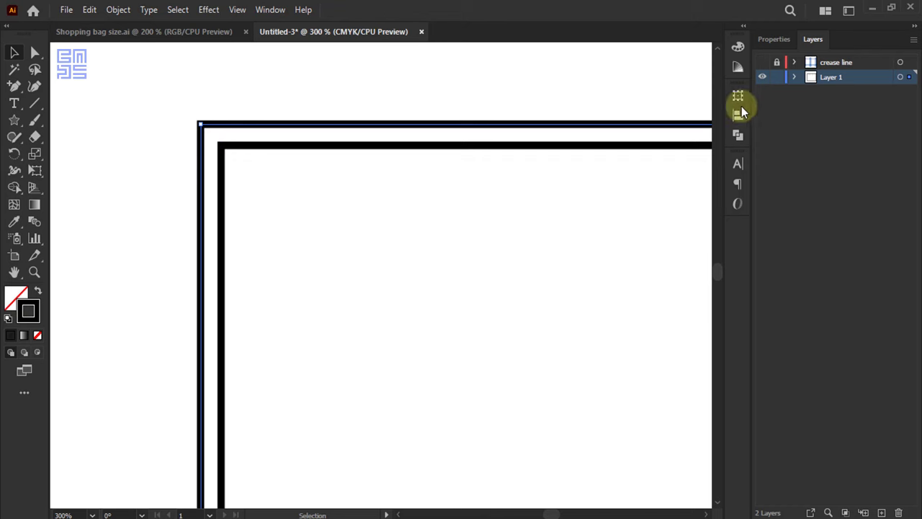
# Step: Give the outer offset outline a red stroke
pyautogui.click(738, 46)
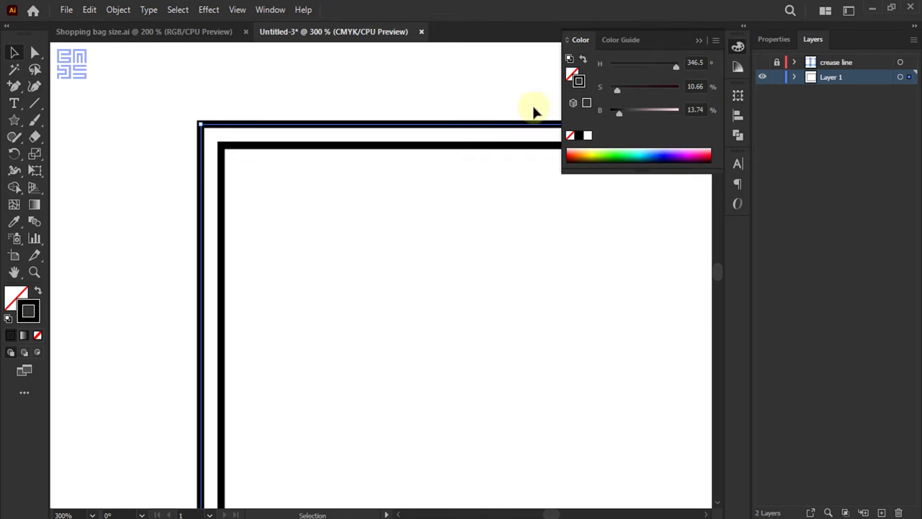
pyautogui.click(706, 153)
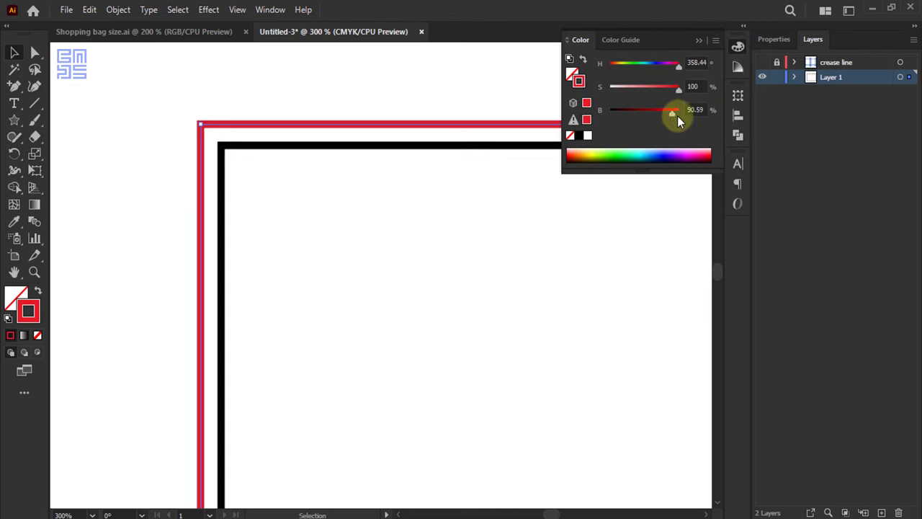
pyautogui.click(699, 39)
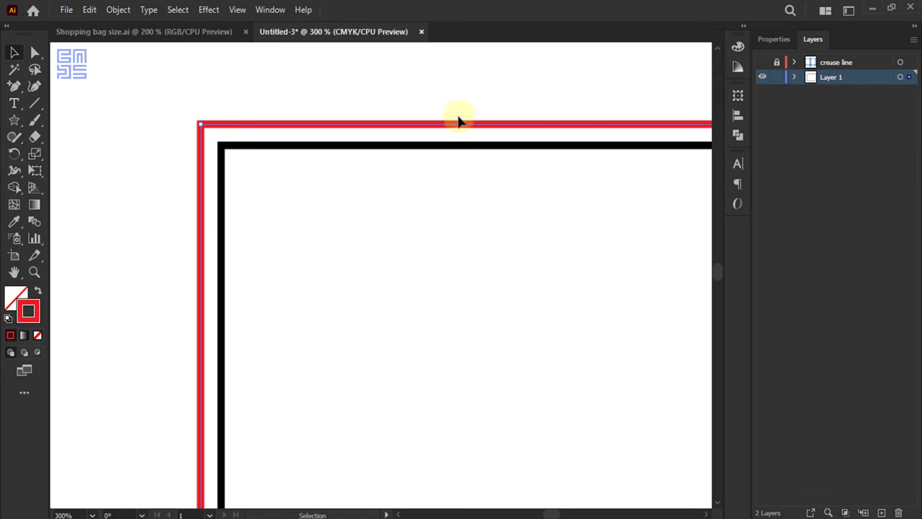
pyautogui.scroll(-2, 186, 189)
pyautogui.click(66, 9)
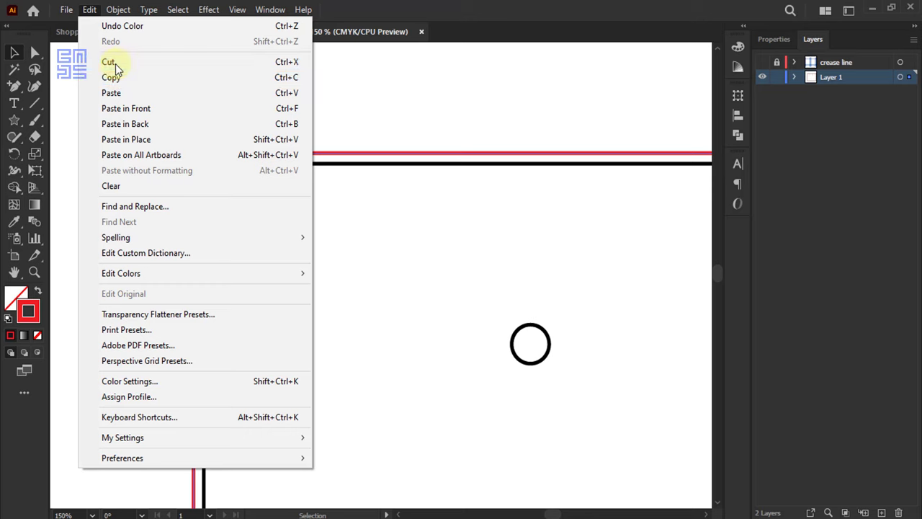
# Step: Cut the red outline and create a new layer named 'Bleed'
pyautogui.click(116, 64)
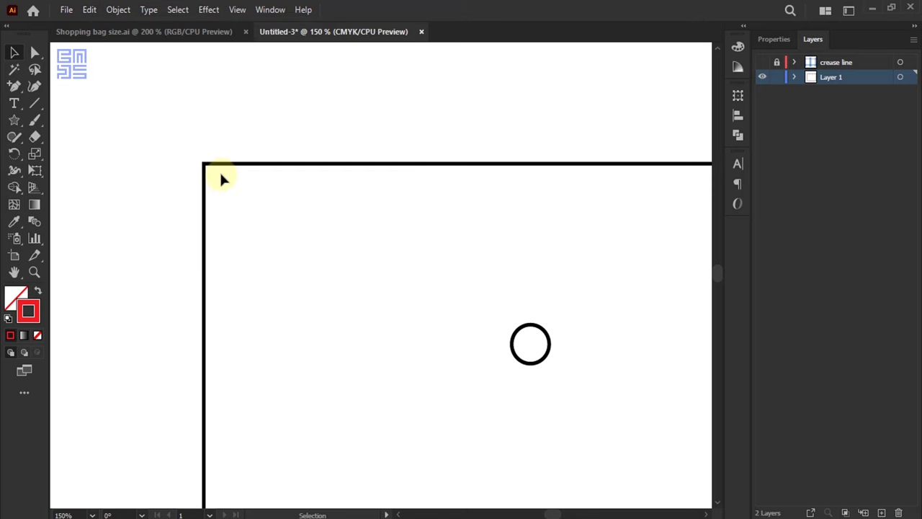
pyautogui.click(881, 512)
pyautogui.doubleClick(836, 78)
pyautogui.write('B')
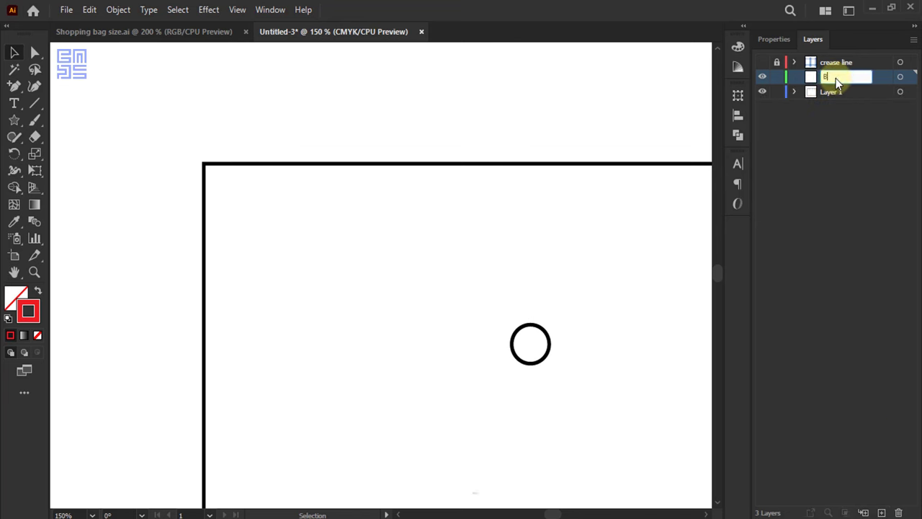
pyautogui.write('leed')
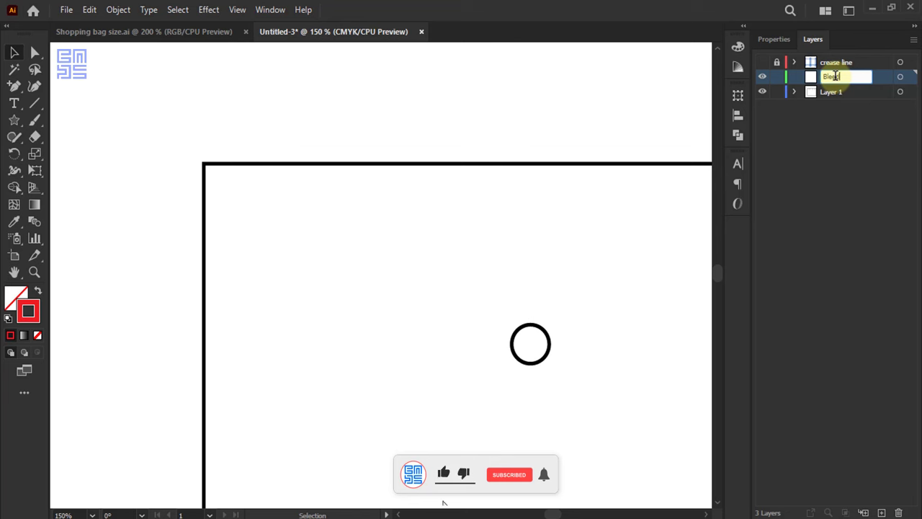
pyautogui.press('Return')
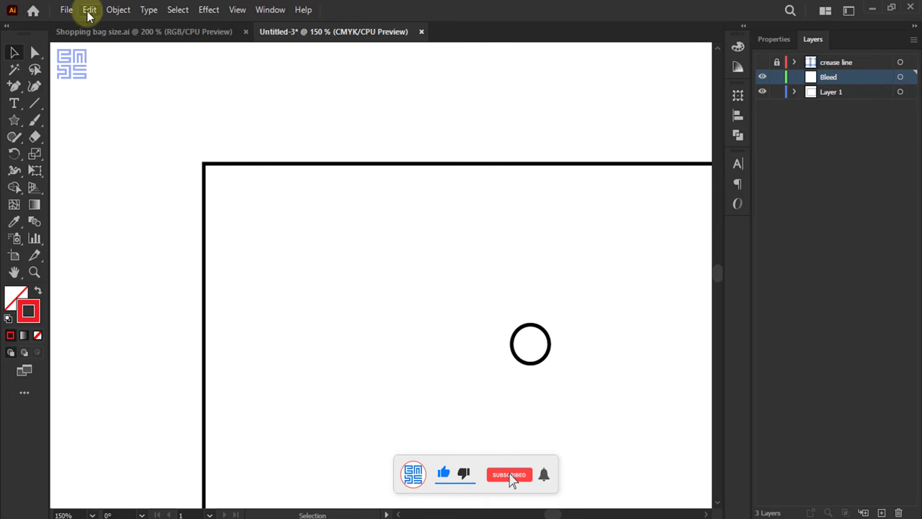
# Step: Paste the red outline in place on the Bleed layer, then lock and hide it
pyautogui.click(89, 15)
pyautogui.click(127, 140)
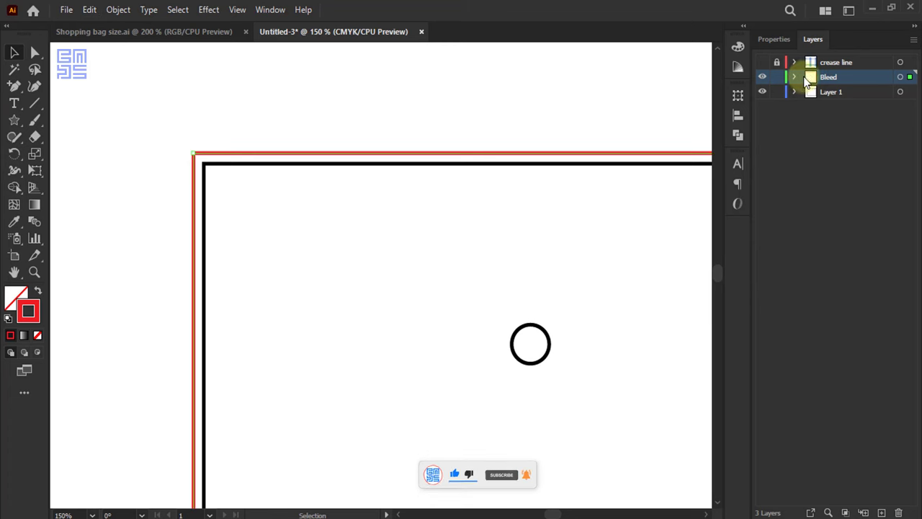
pyautogui.click(778, 77)
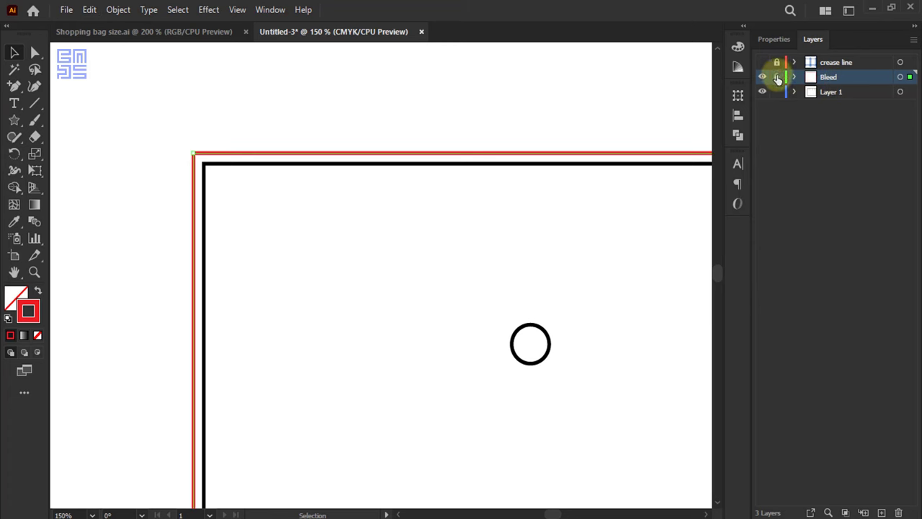
pyautogui.click(763, 77)
pyautogui.scroll(-4, 241, 84)
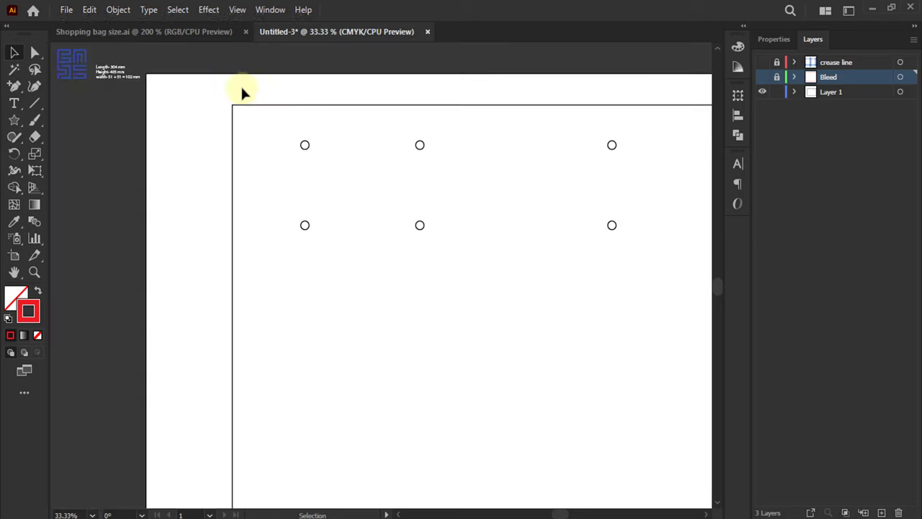
pyautogui.scroll(-2, 266, 93)
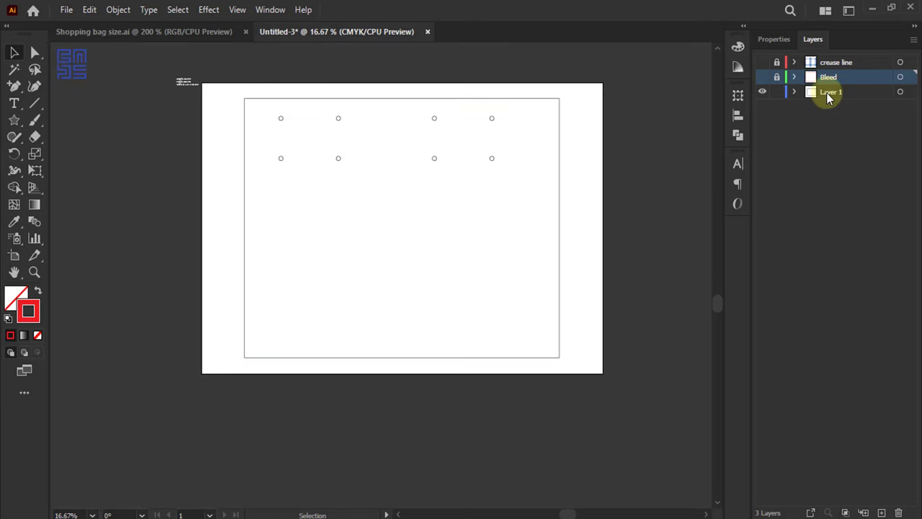
# Step: In the Layers panel, change the Layer 1 name to 'Die line'
pyautogui.click(829, 93)
pyautogui.doubleClick(834, 92)
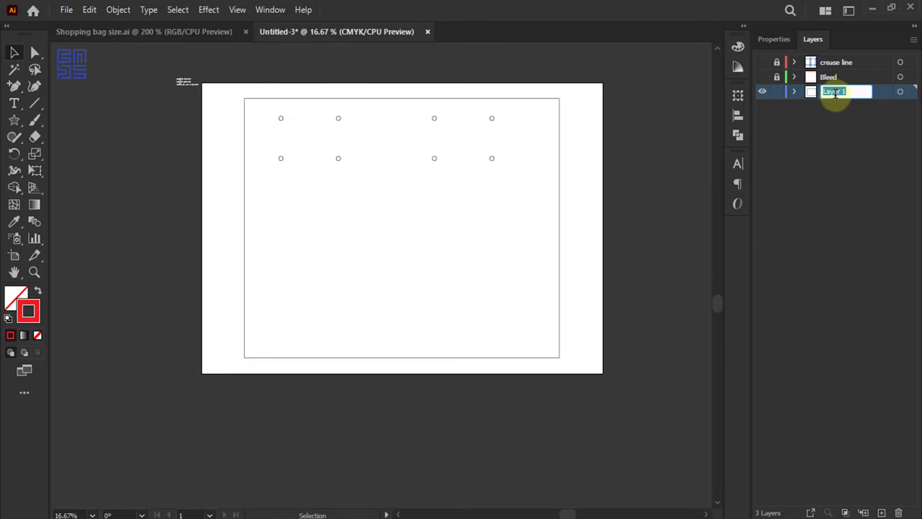
pyautogui.press('BackSpace')
pyautogui.write('Die line')
pyautogui.press('Return')
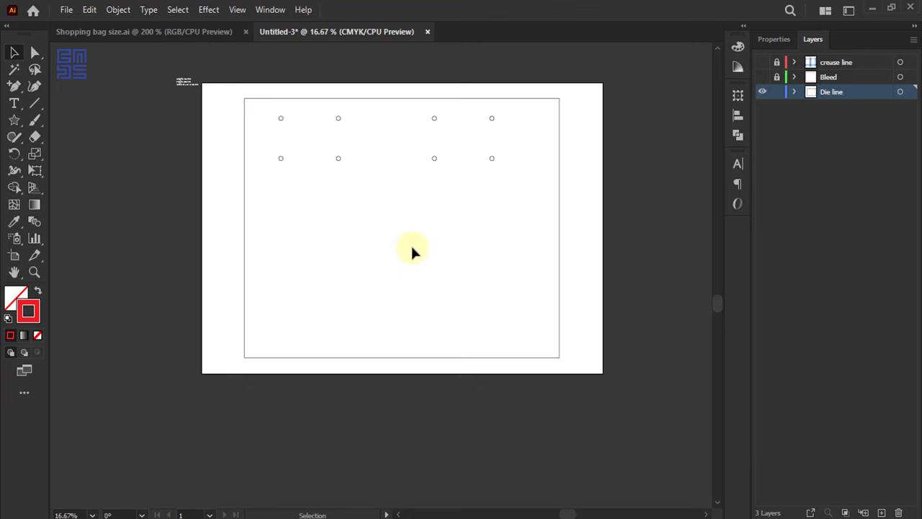
# Step: Select the bag rectangle and all handle circles and join them into one compound path
pyautogui.moveTo(220, 77); pyautogui.dragTo(236, 123)
pyautogui.moveTo(227, 65); pyautogui.dragTo(600, 394)
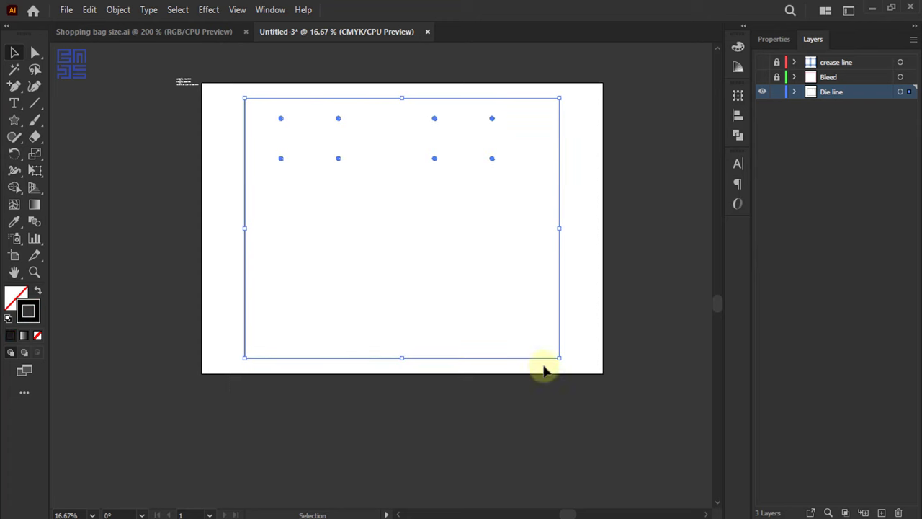
pyautogui.click(122, 11)
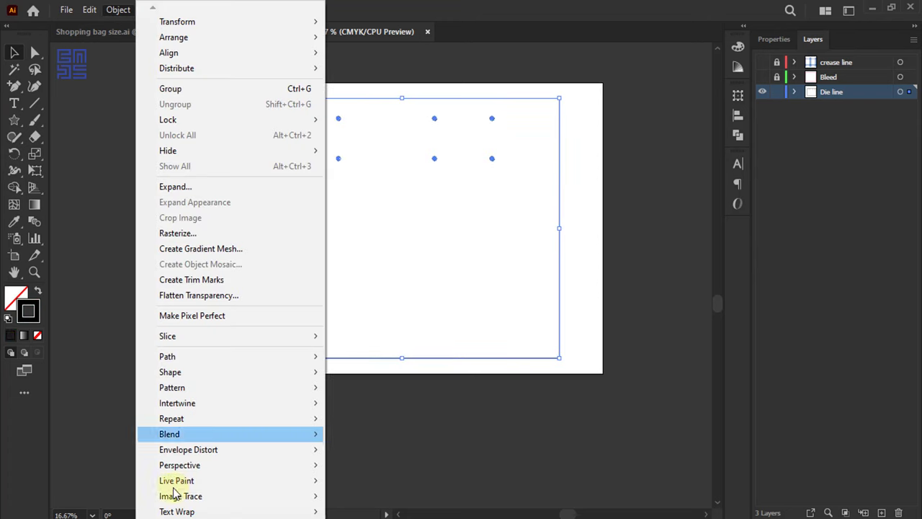
pyautogui.scroll(-1, 176, 505)
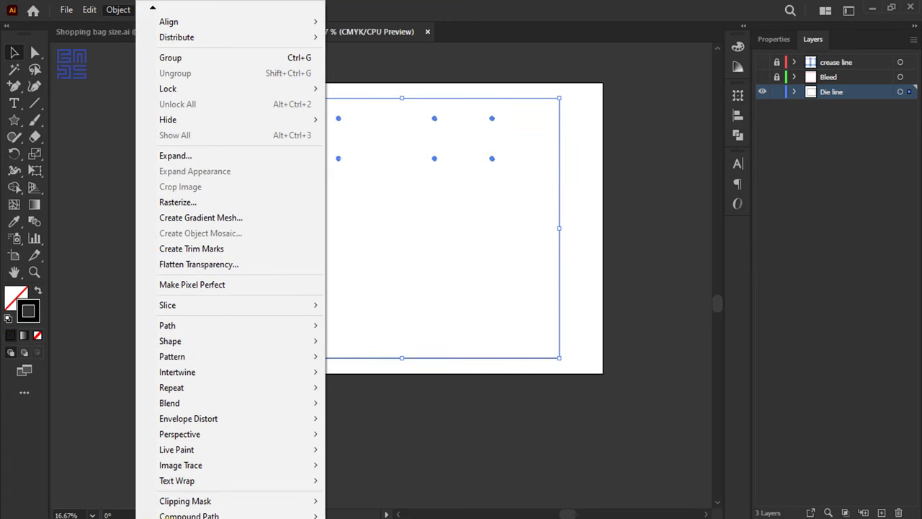
pyautogui.scroll(-2, 177, 508)
pyautogui.scroll(-1, 176, 508)
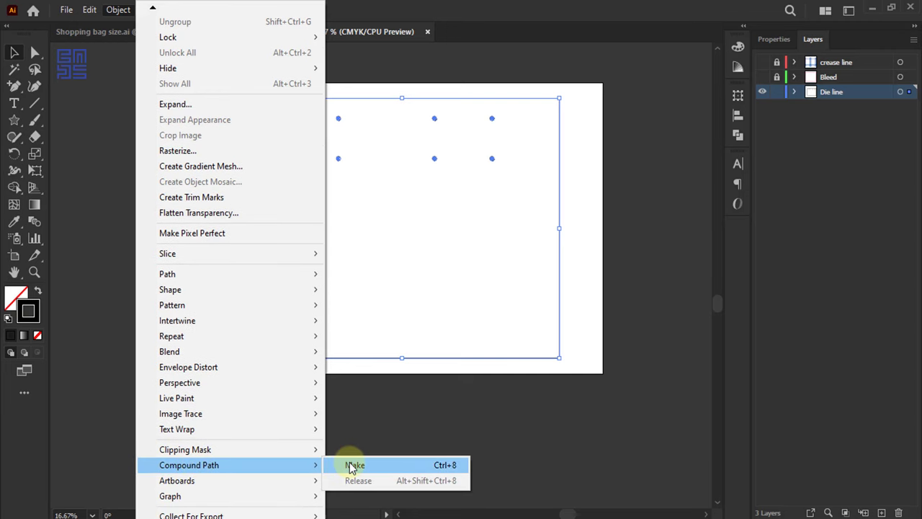
pyautogui.click(351, 466)
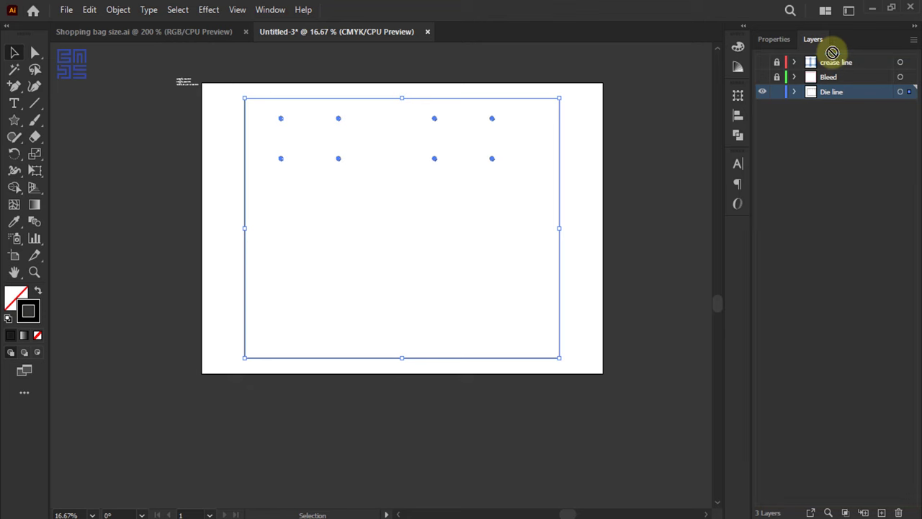
# Step: Move Die line to the top, show Bleed and crease line, and lock Bleed and Die line
pyautogui.click(776, 76)
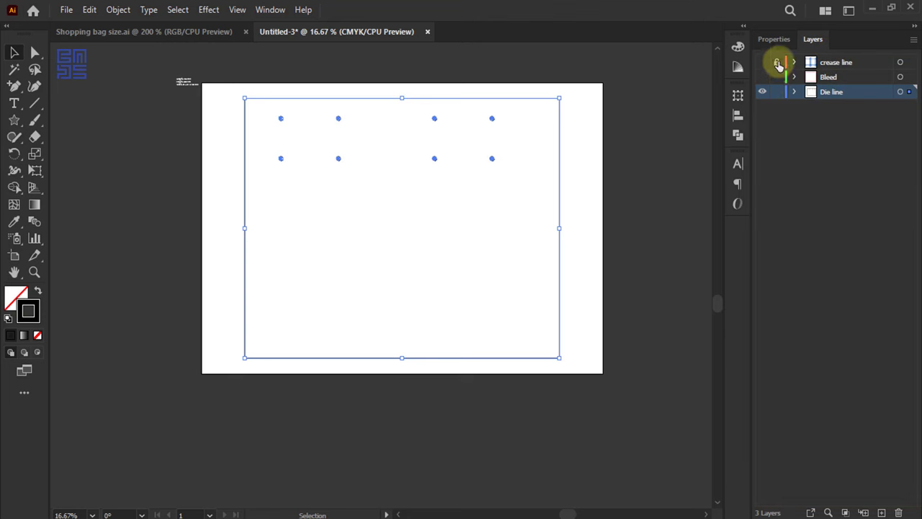
pyautogui.moveTo(836, 96)
pyautogui.mouseDown()
pyautogui.moveTo(834, 61)
pyautogui.moveTo(811, 63)
pyautogui.mouseUp()
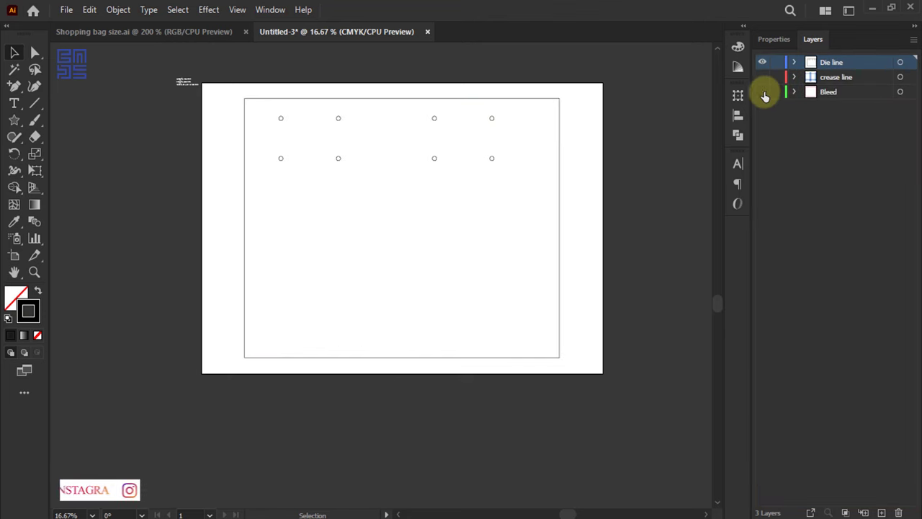
pyautogui.click(762, 91)
pyautogui.click(777, 92)
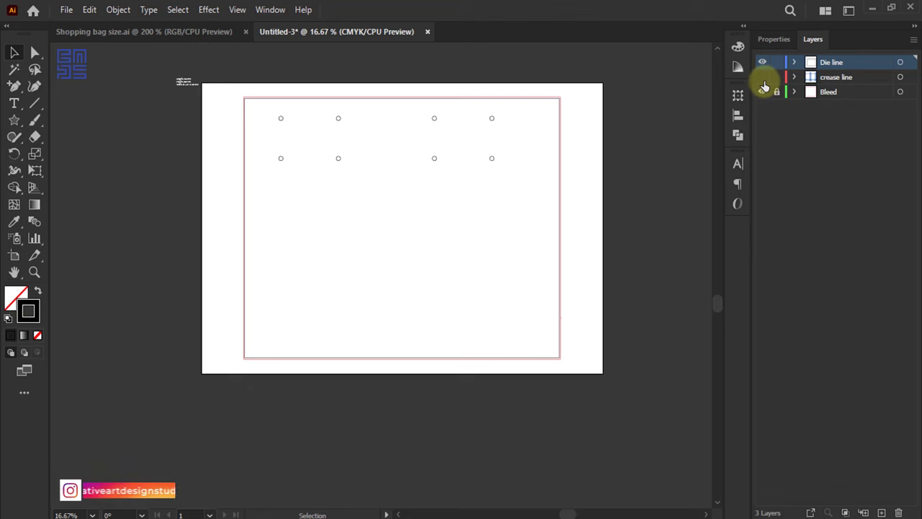
pyautogui.click(762, 77)
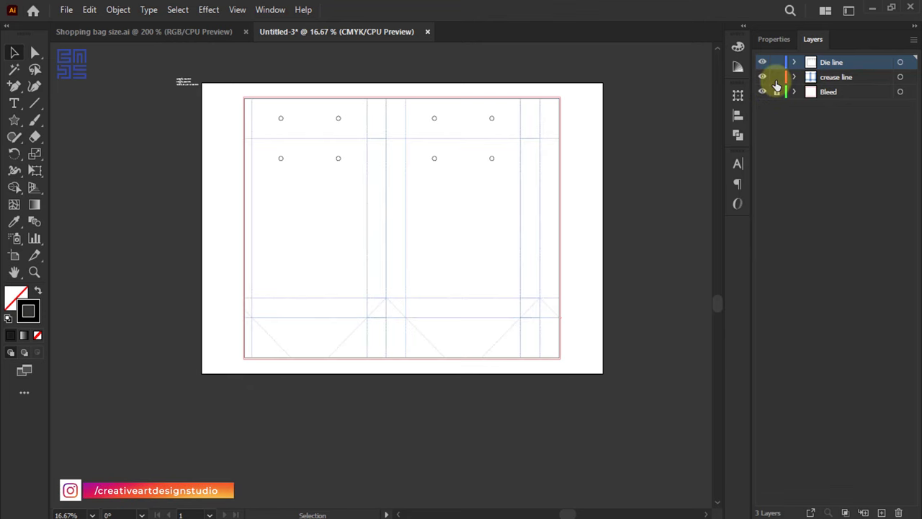
pyautogui.click(776, 62)
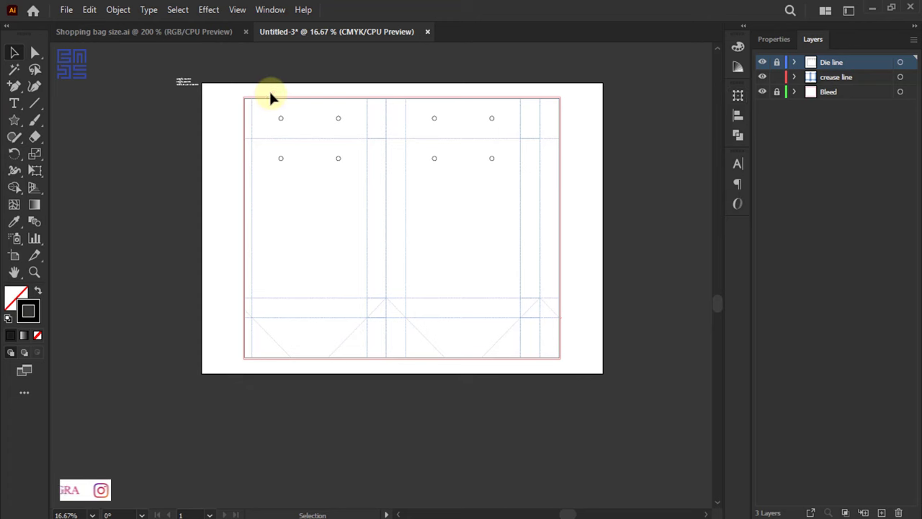
pyautogui.scroll(1, 251, 107)
pyautogui.scroll(-1, 295, 195)
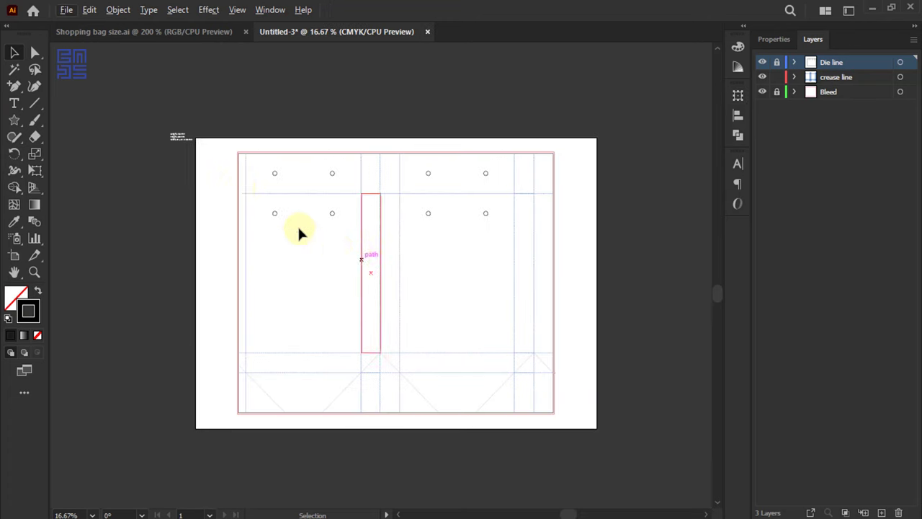
pyautogui.scroll(3, 252, 169)
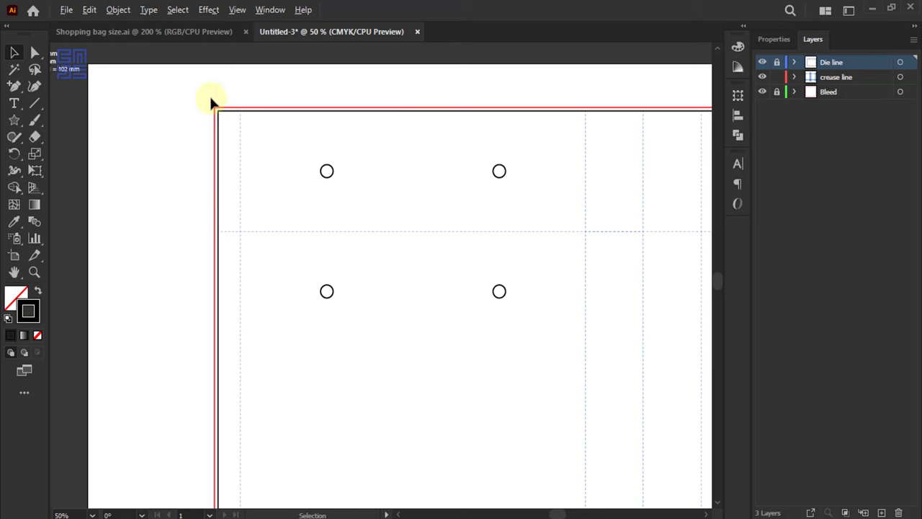
pyautogui.scroll(-1, 202, 134)
pyautogui.scroll(-2, 202, 137)
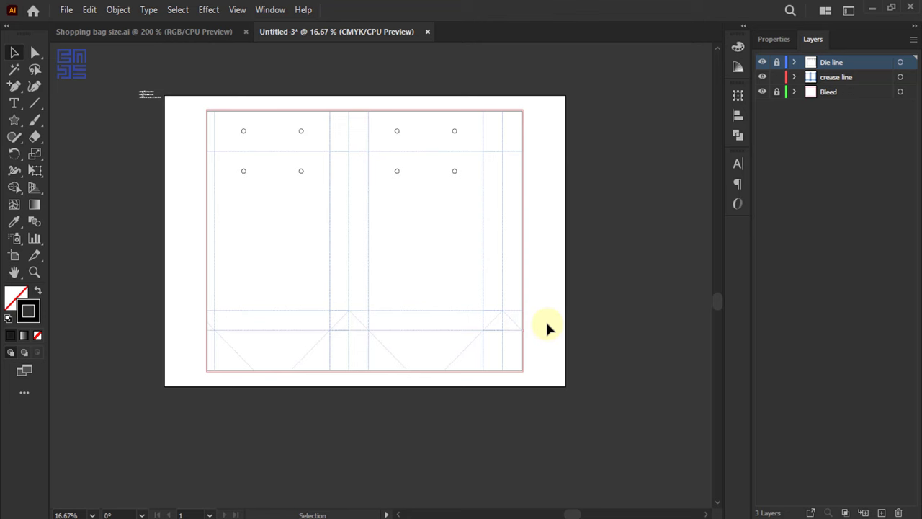
pyautogui.scroll(2, 216, 113)
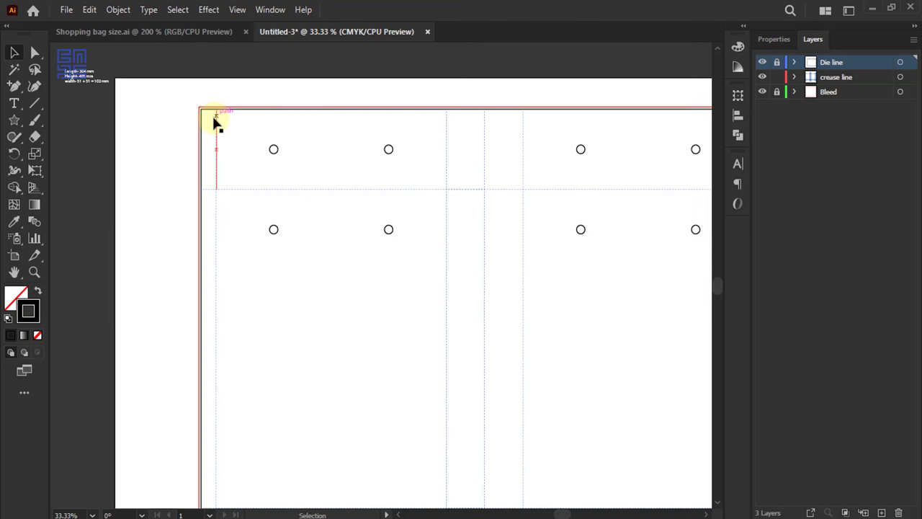
pyautogui.scroll(3, 177, 97)
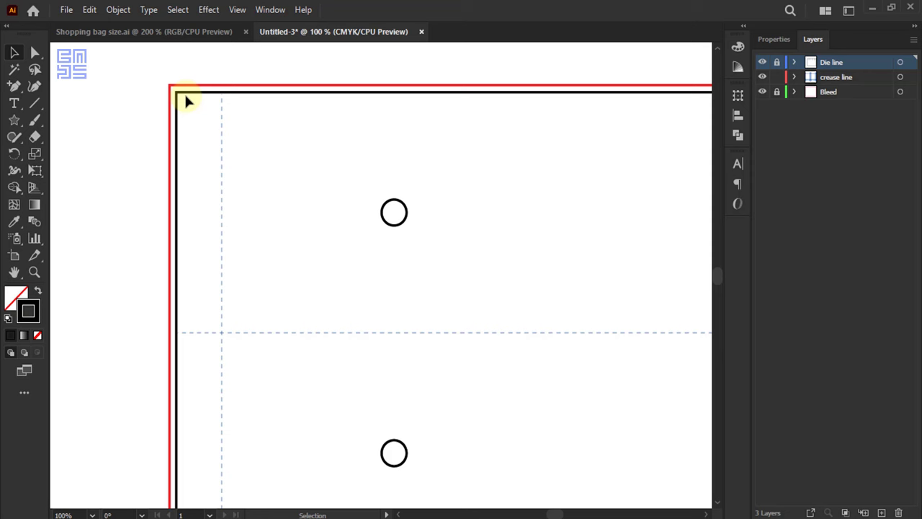
pyautogui.scroll(-3, 174, 88)
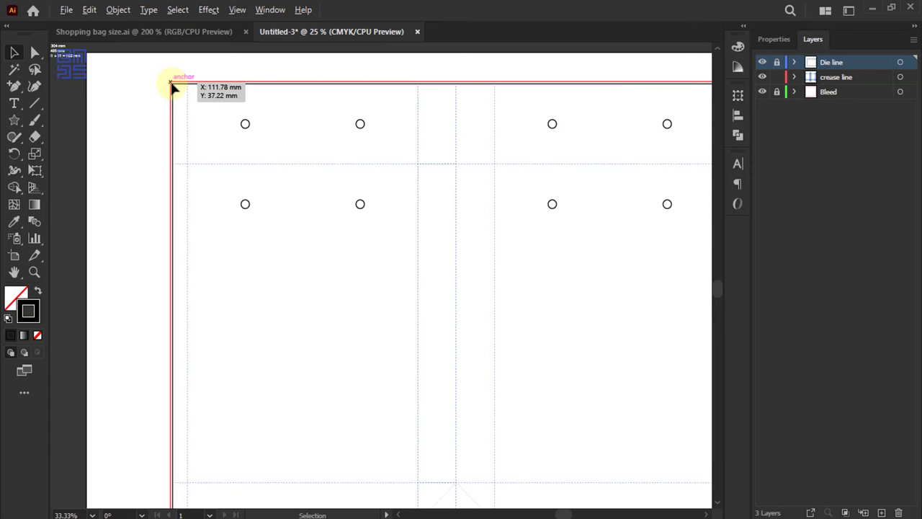
pyautogui.scroll(-3, 178, 130)
pyautogui.scroll(-3, 182, 154)
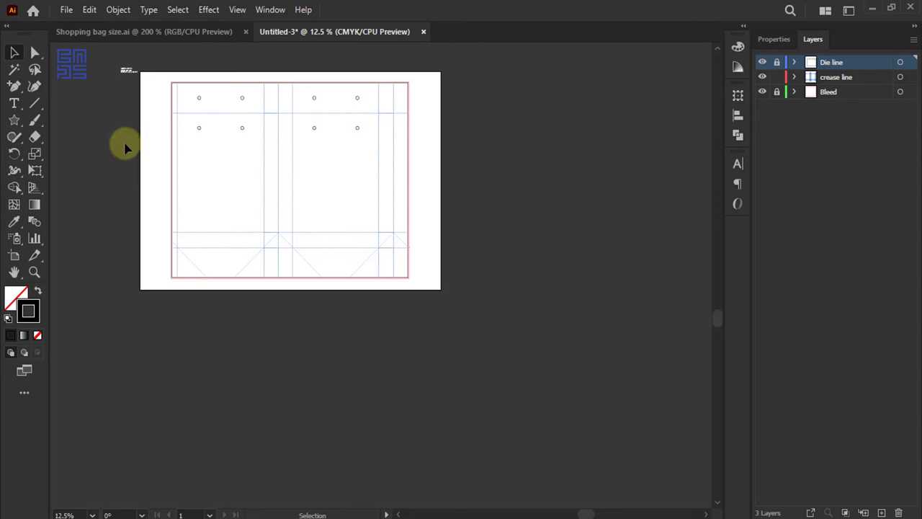
pyautogui.scroll(2, 173, 90)
pyautogui.scroll(3, 177, 97)
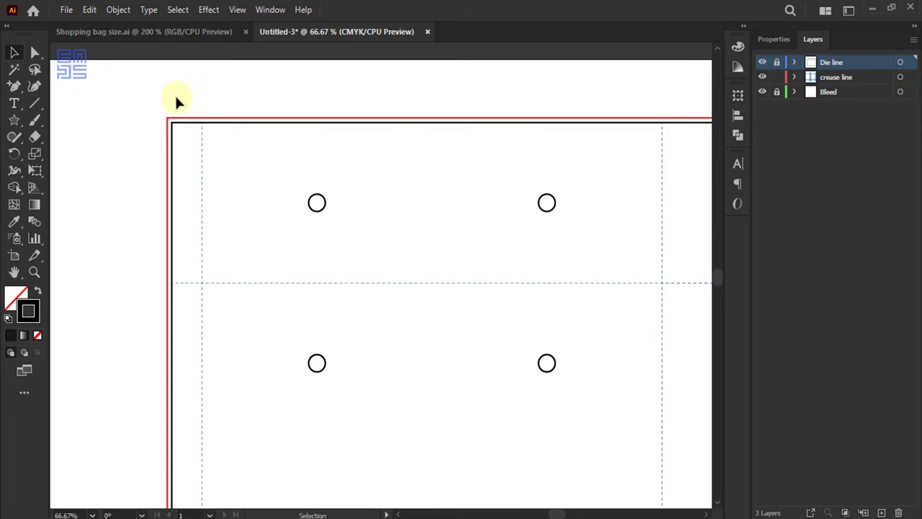
pyautogui.scroll(3, 166, 122)
pyautogui.scroll(3, 144, 126)
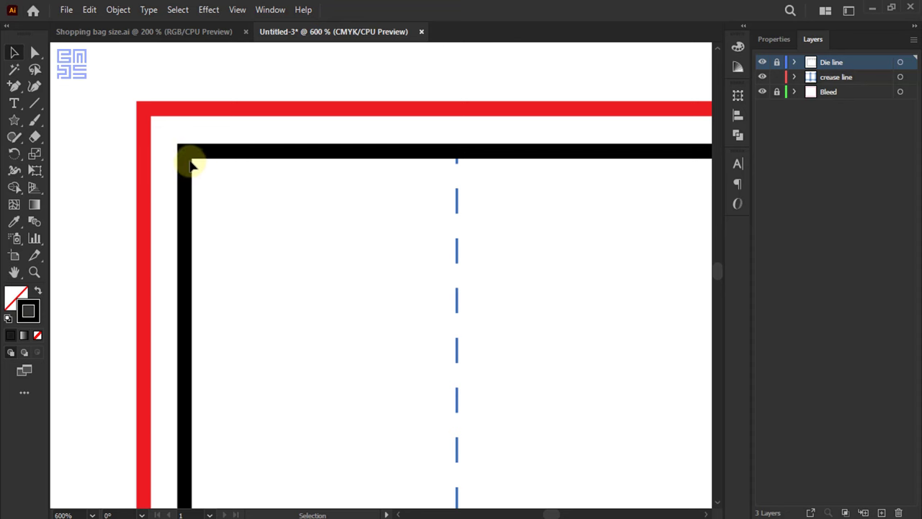
# Step: Inspect the dieline corners, then view the bottom-corner photo in Shopping bag size.ai
pyautogui.scroll(2, 191, 164)
pyautogui.scroll(1, 193, 166)
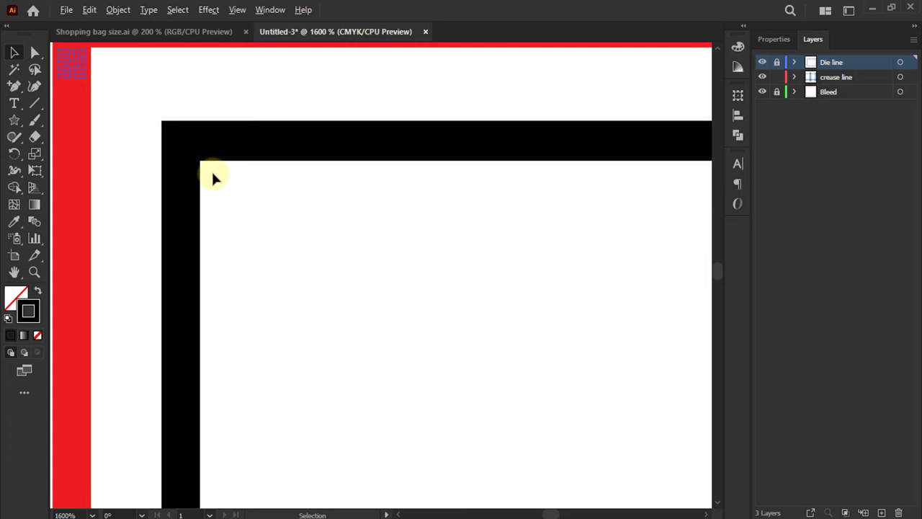
pyautogui.scroll(-2, 212, 177)
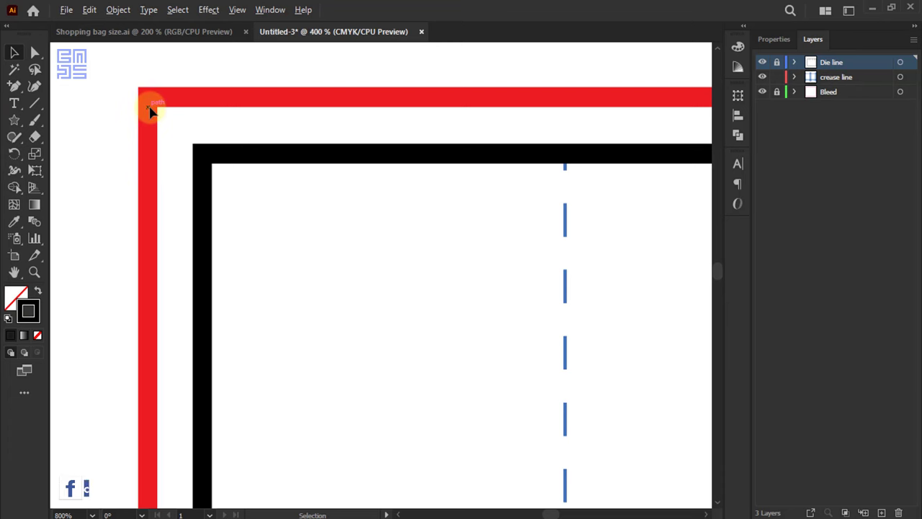
pyautogui.keyDown('alt'); pyautogui.scroll(-3, 152, 108); pyautogui.keyUp('alt')
pyautogui.keyDown('alt'); pyautogui.scroll(-3, 153, 110); pyautogui.keyUp('alt')
pyautogui.keyDown('alt'); pyautogui.scroll(-2, 162, 114); pyautogui.keyUp('alt')
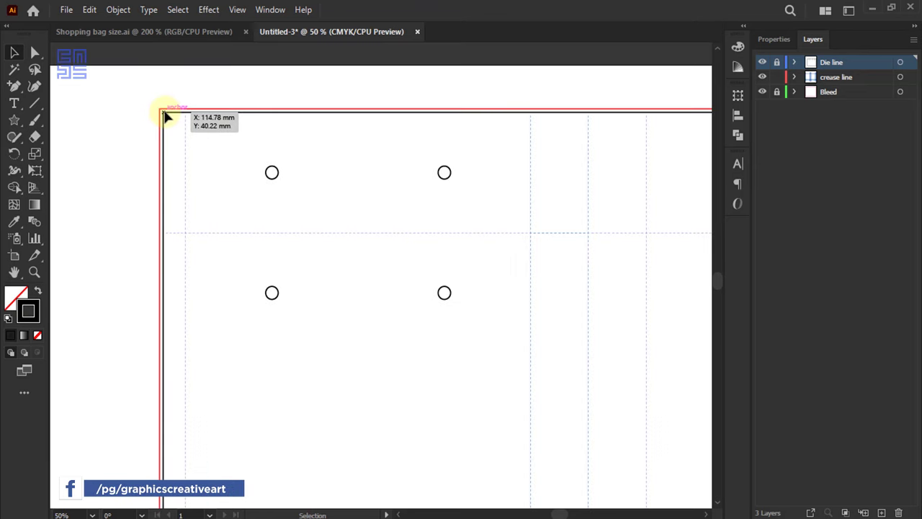
pyautogui.keyDown('alt'); pyautogui.scroll(-1, 164, 115); pyautogui.keyUp('alt')
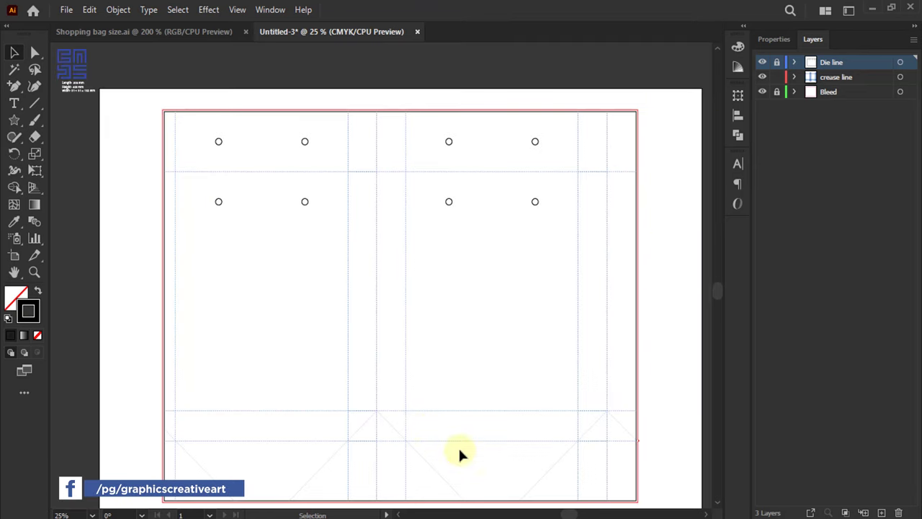
pyautogui.click(415, 427)
pyautogui.scroll(-5, 403, 284)
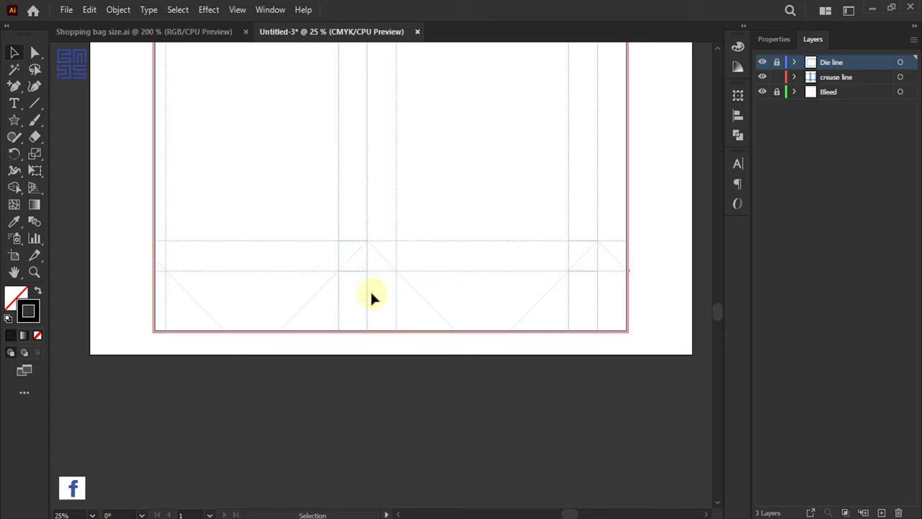
pyautogui.keyDown('alt'); pyautogui.scroll(3, 371, 290); pyautogui.keyUp('alt')
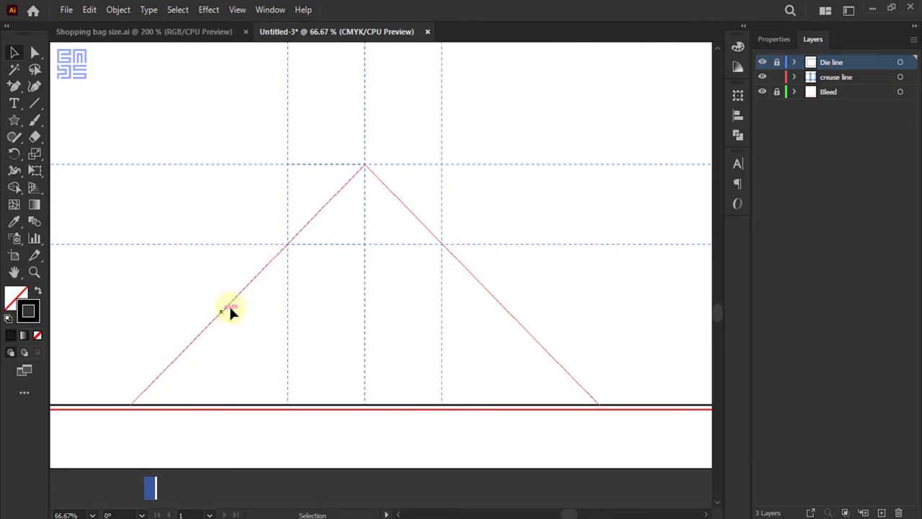
pyautogui.click(208, 31)
pyautogui.keyDown('alt'); pyautogui.scroll(2, 462, 295); pyautogui.keyUp('alt')
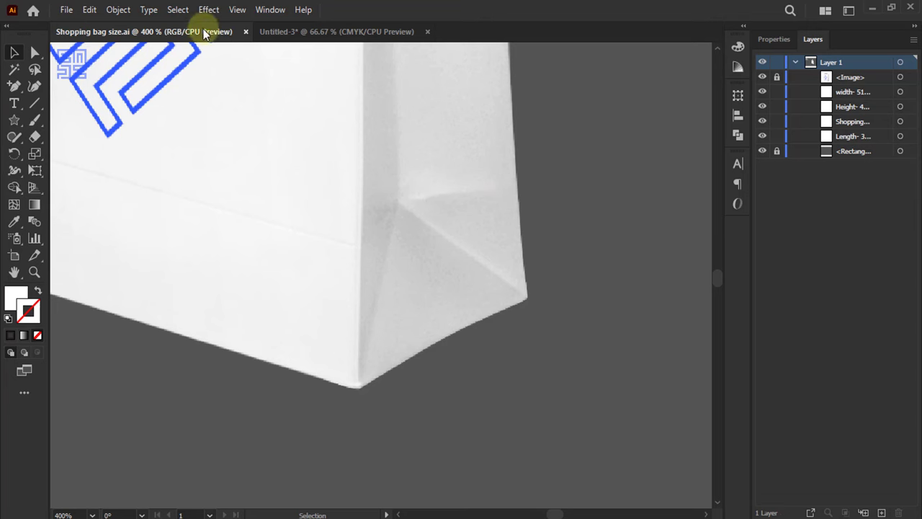
# Step: Go back to the Untitled-3 document and view the full bag layout
pyautogui.click(297, 31)
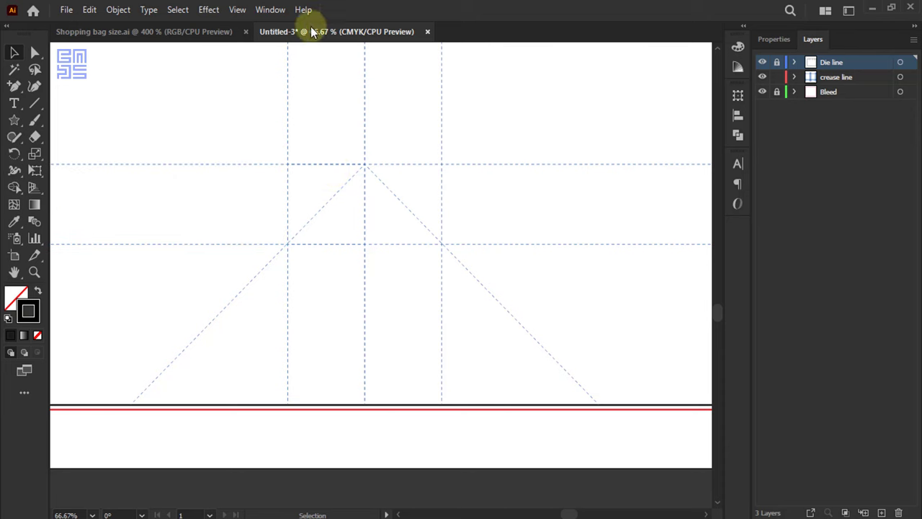
pyautogui.click(211, 31)
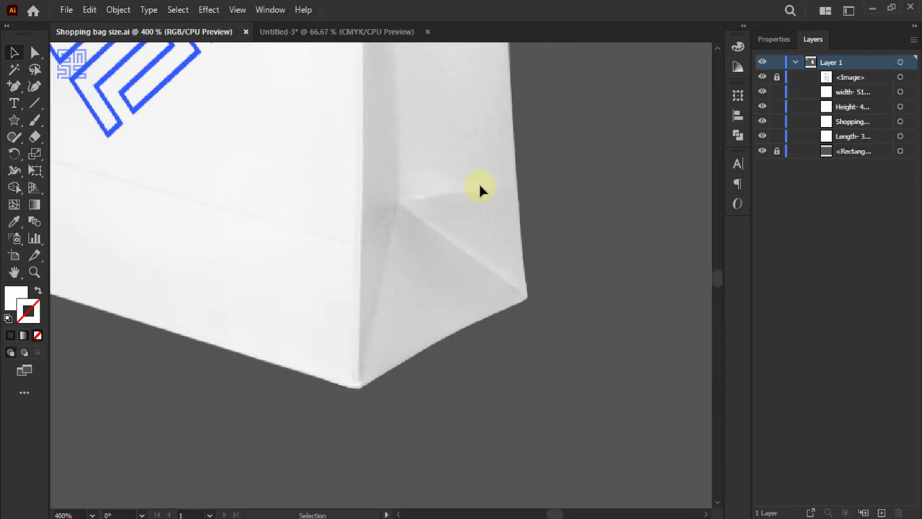
pyautogui.click(310, 31)
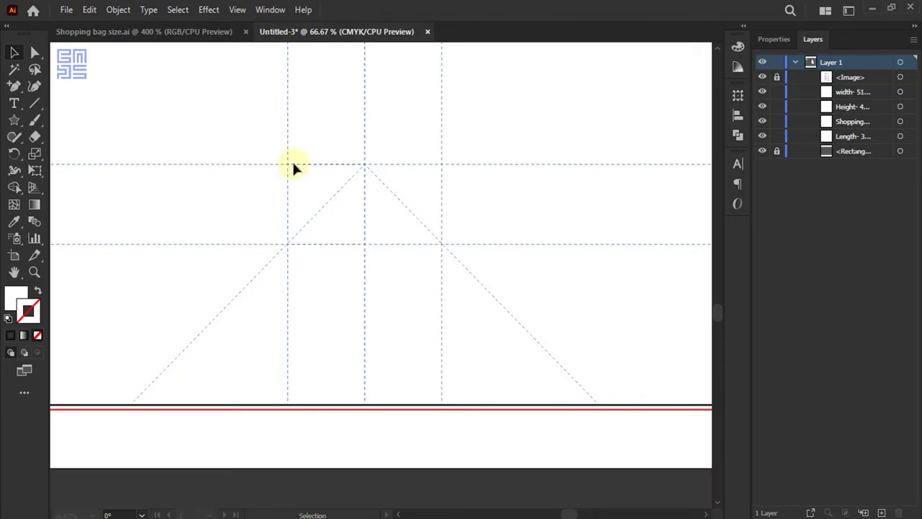
pyautogui.scroll(-3, 422, 360)
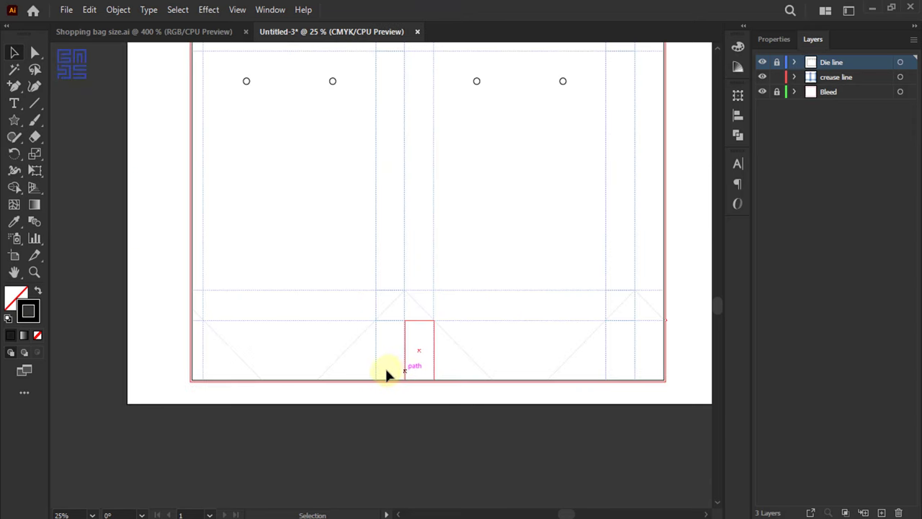
pyautogui.scroll(3, 432, 371)
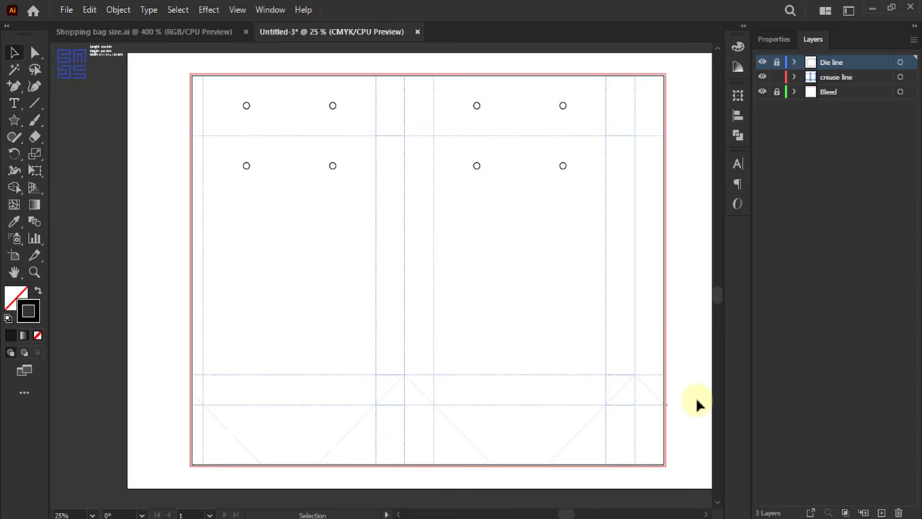